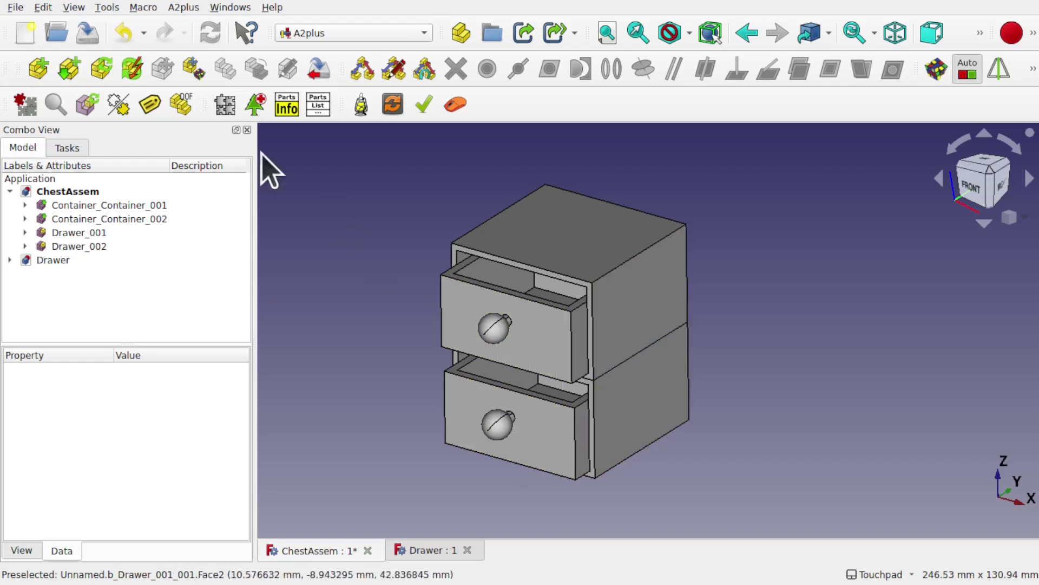
- Slide the upper and lower drawers further out of the chest by moving them under their constraints
left_click(194, 73)
left_click(536, 353)
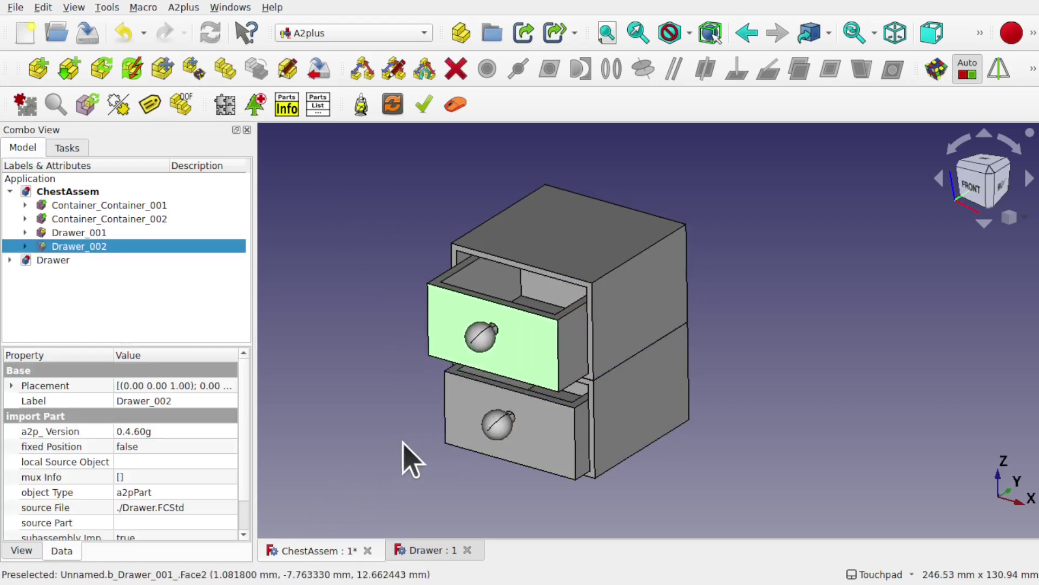
left_click(385, 482)
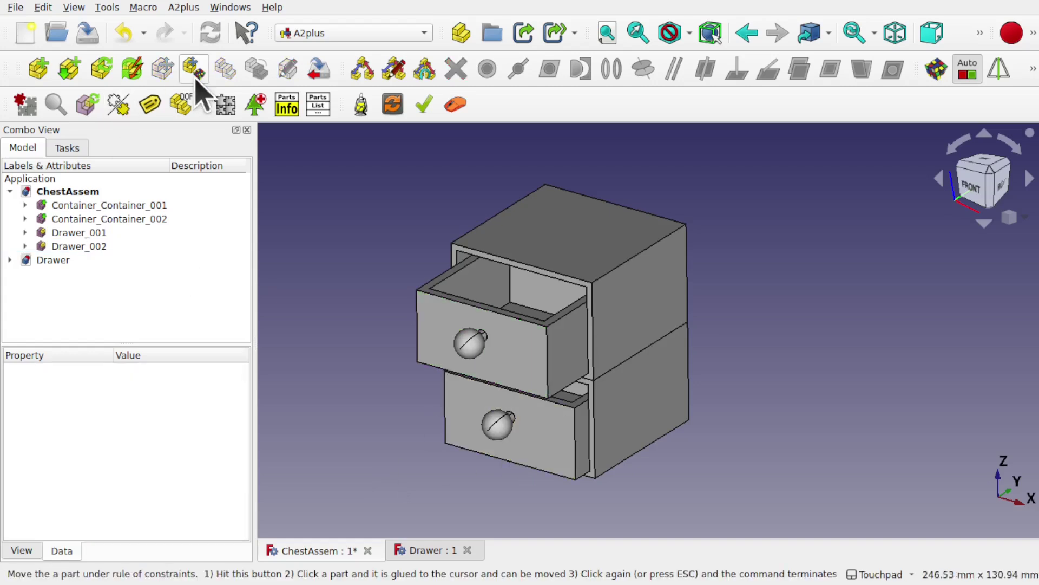
left_click(535, 445)
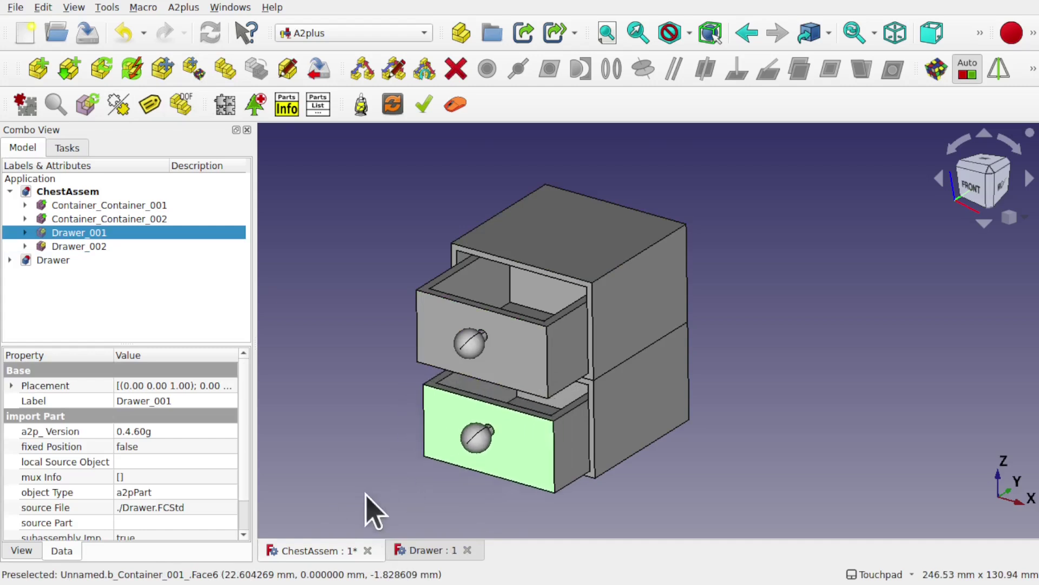
left_click(335, 507)
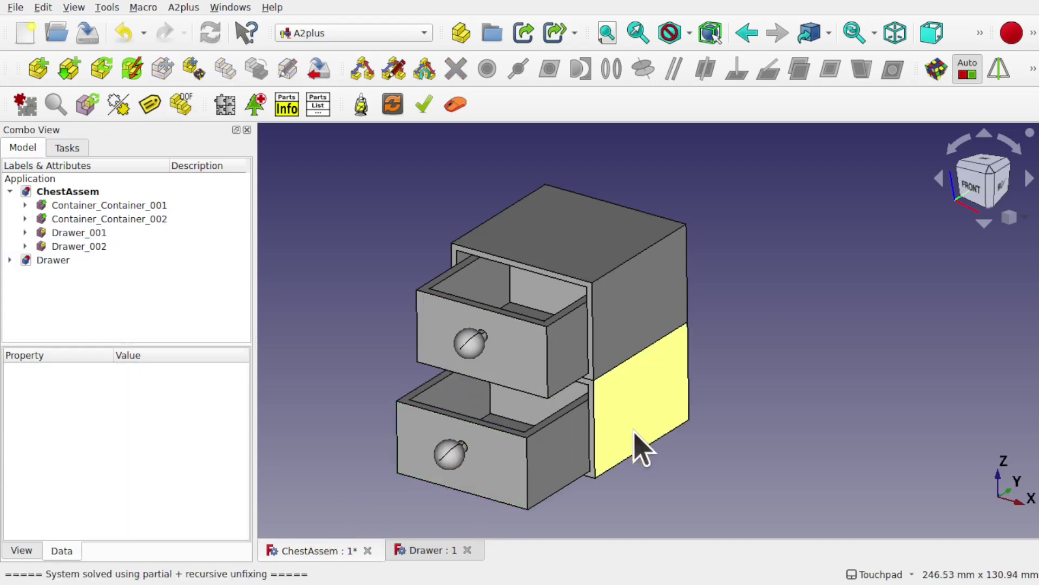
left_click(642, 333)
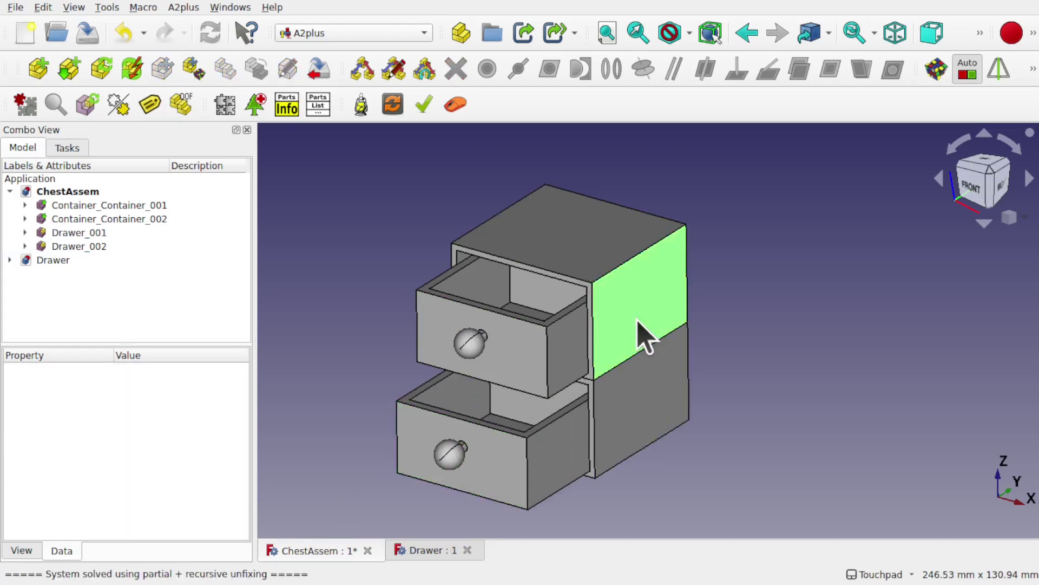
left_click(645, 399)
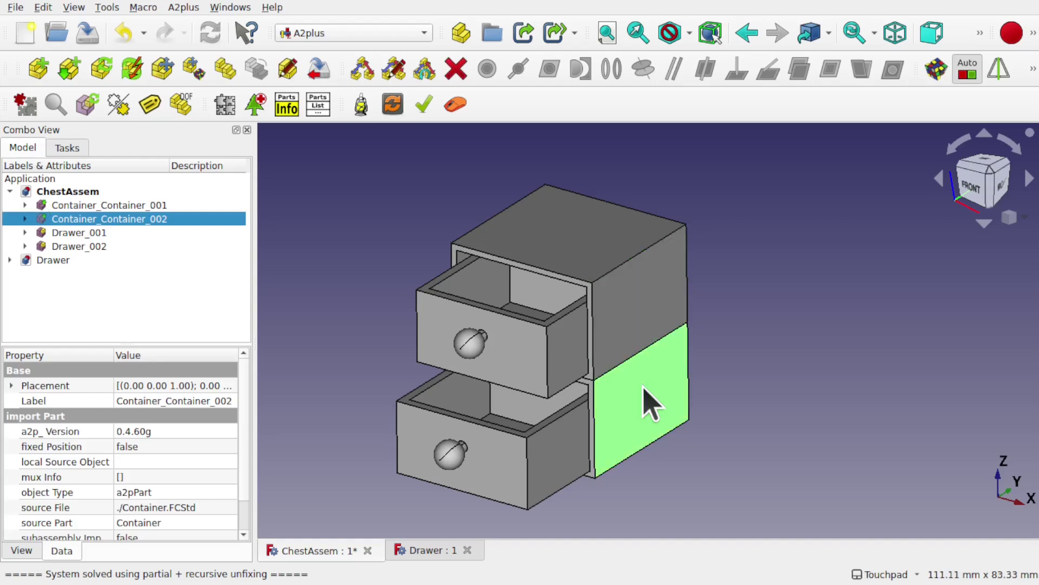
left_click(623, 324)
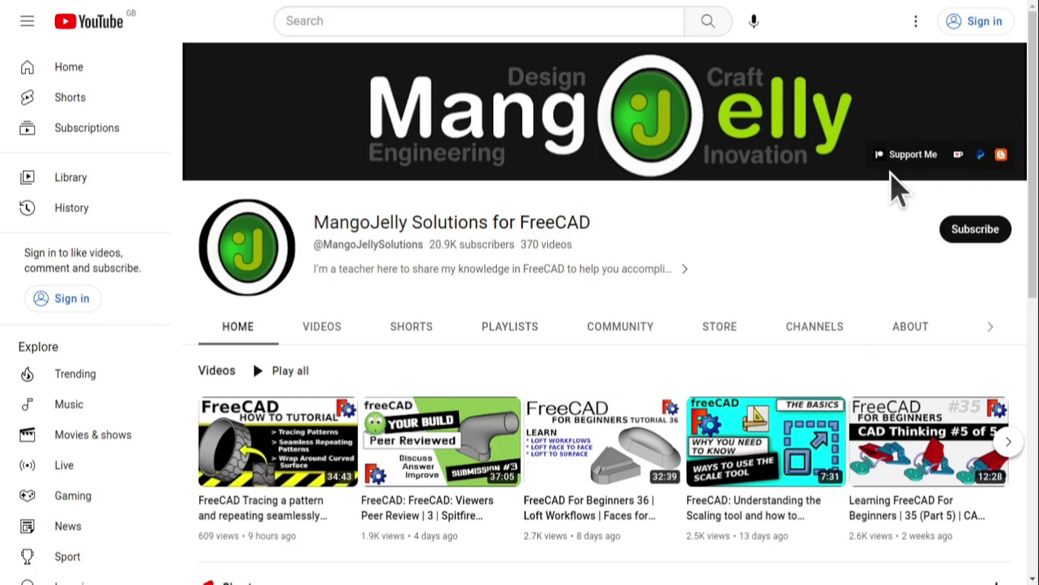
- Switch to the MangoJelly Solutions YouTube channel and view the support links in its About description
left_click(901, 331)
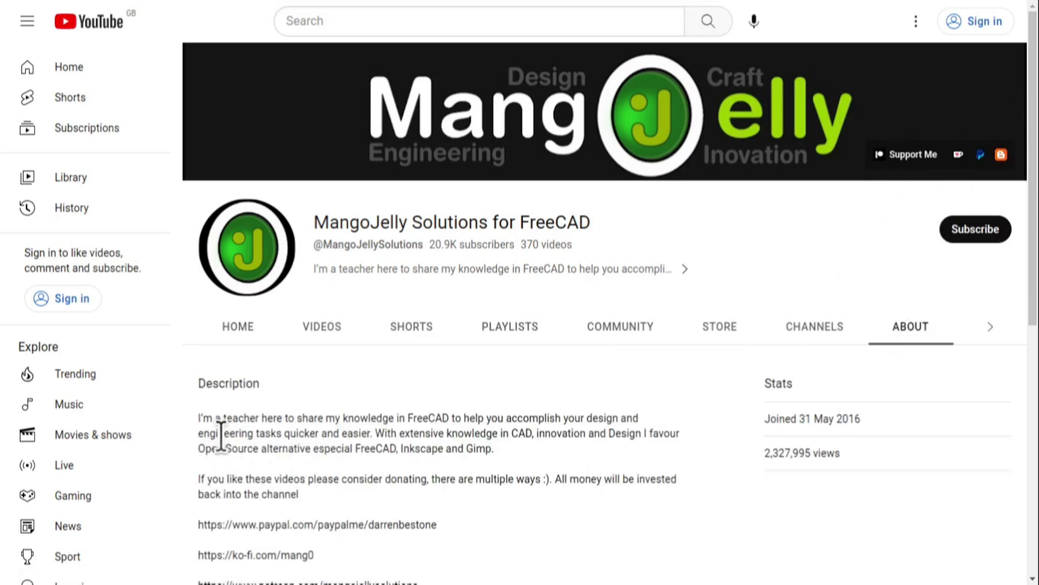
scroll(225, 453, "down", 3)
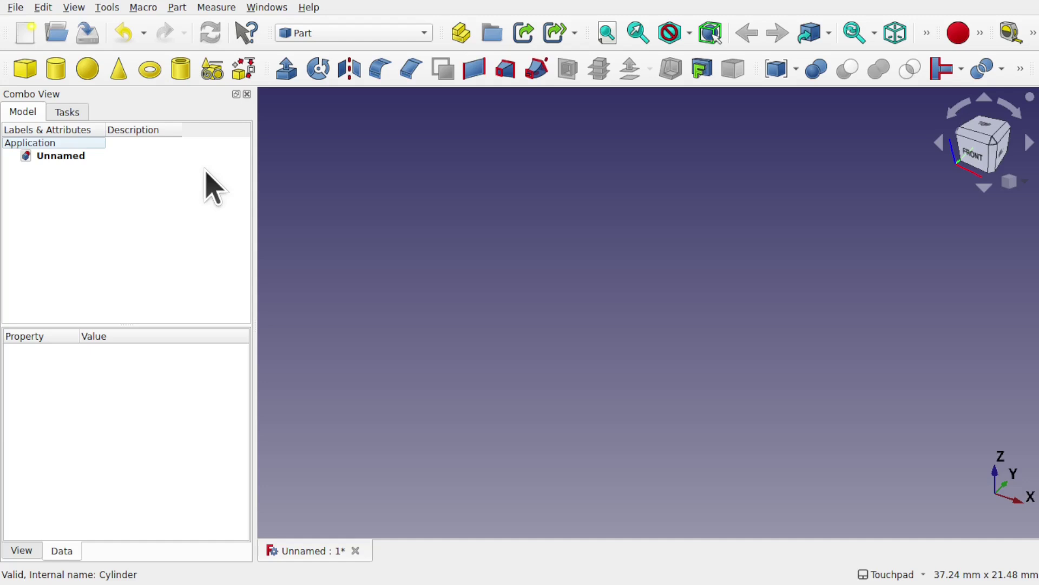
- Create a default Part cylinder and sphere and fuse them into one solid
left_click(48, 76)
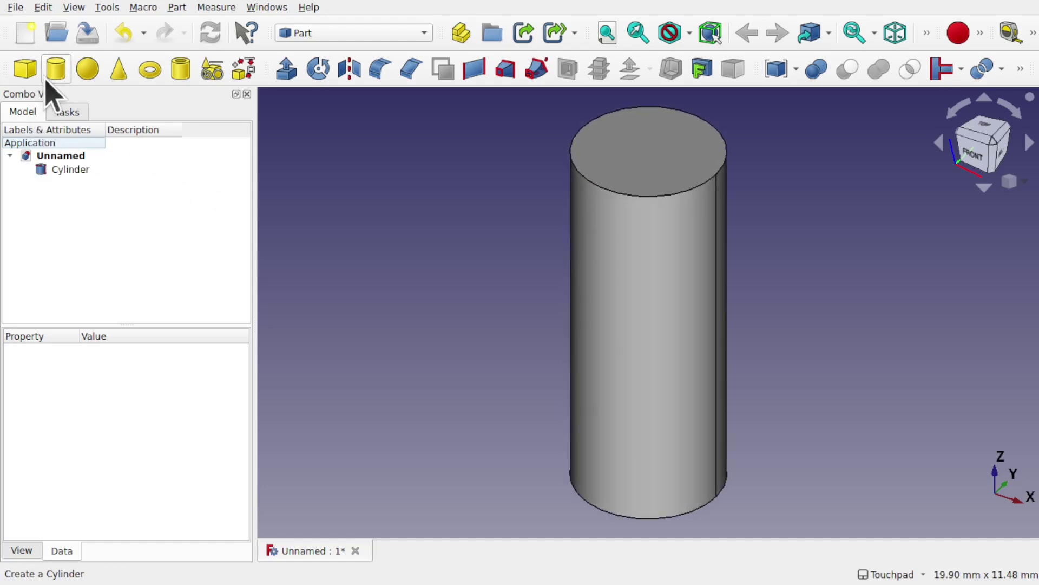
left_click(86, 69)
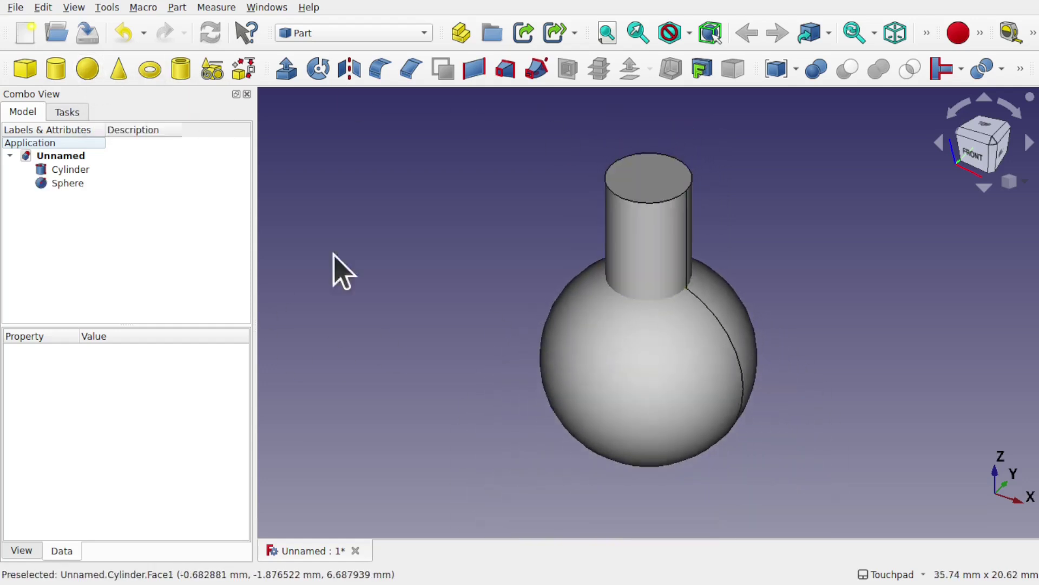
left_click(649, 250)
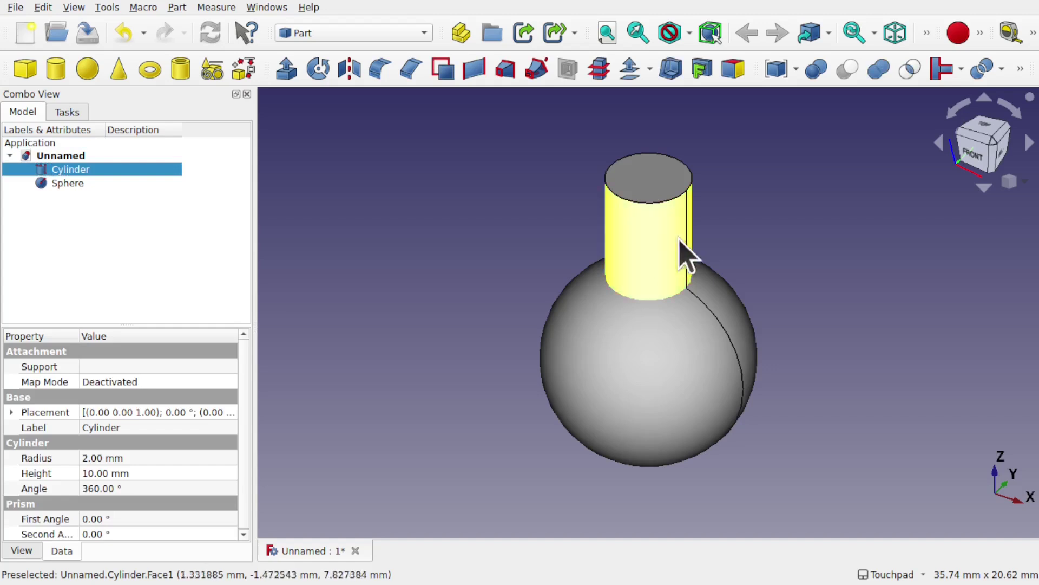
left_click(639, 372, "ctrl")
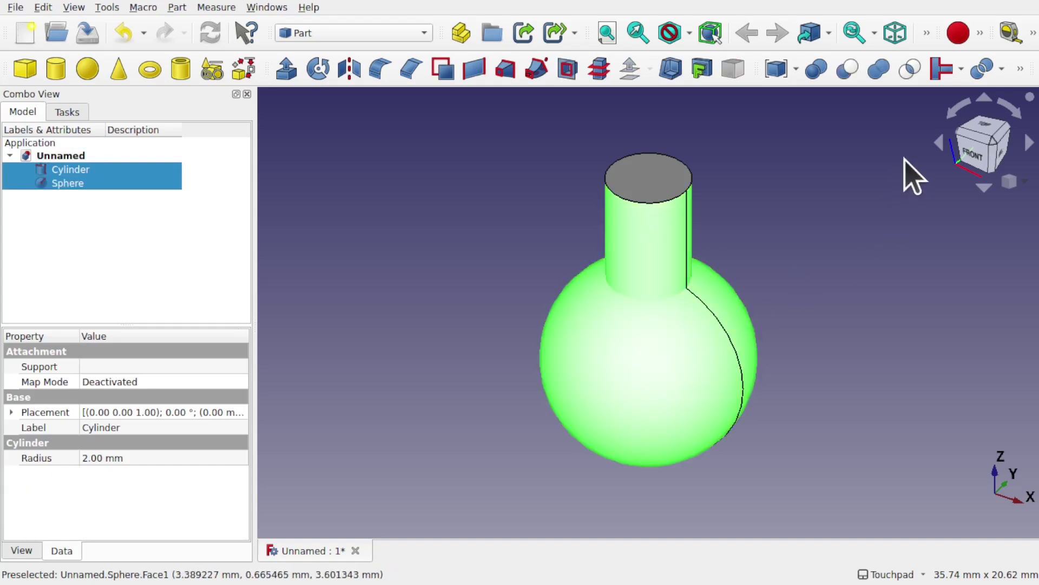
left_click(878, 69)
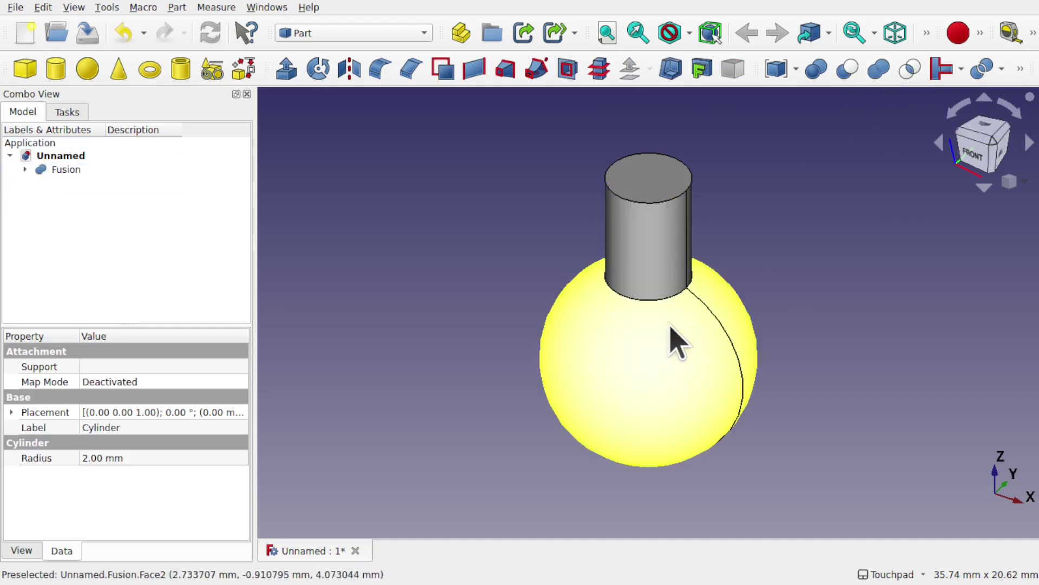
left_click_drag(691, 330, 696, 308, "alt")
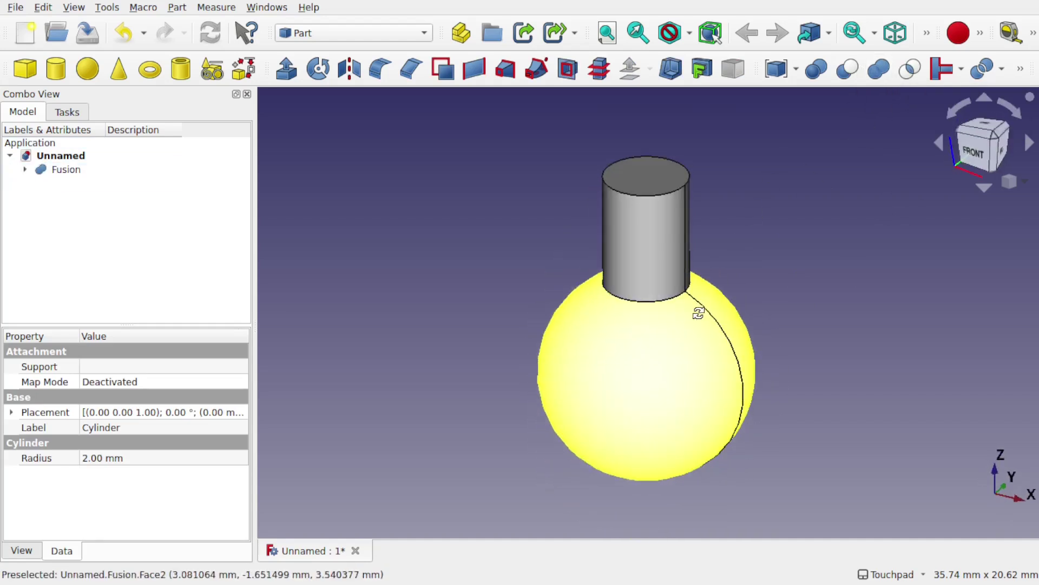
- Rename the fused cylinder and sphere object as Handle
left_click(64, 170)
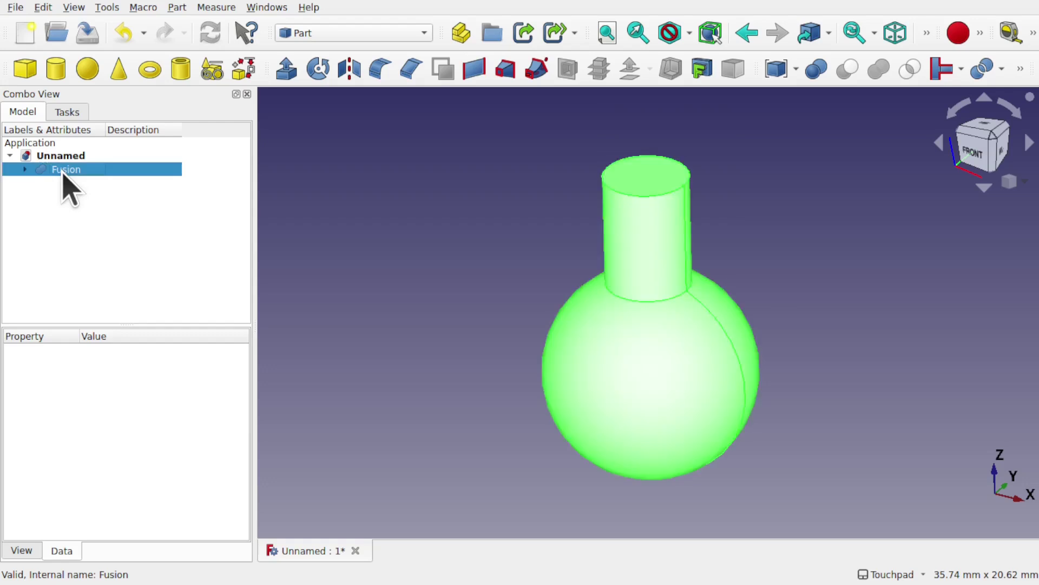
right_click(63, 170)
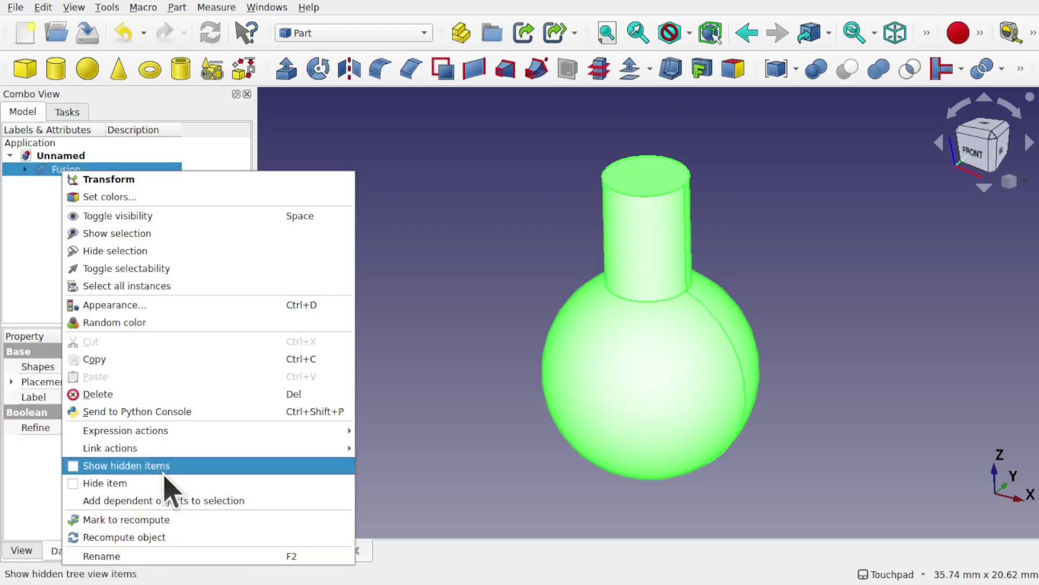
left_click(196, 556)
type("Handle")
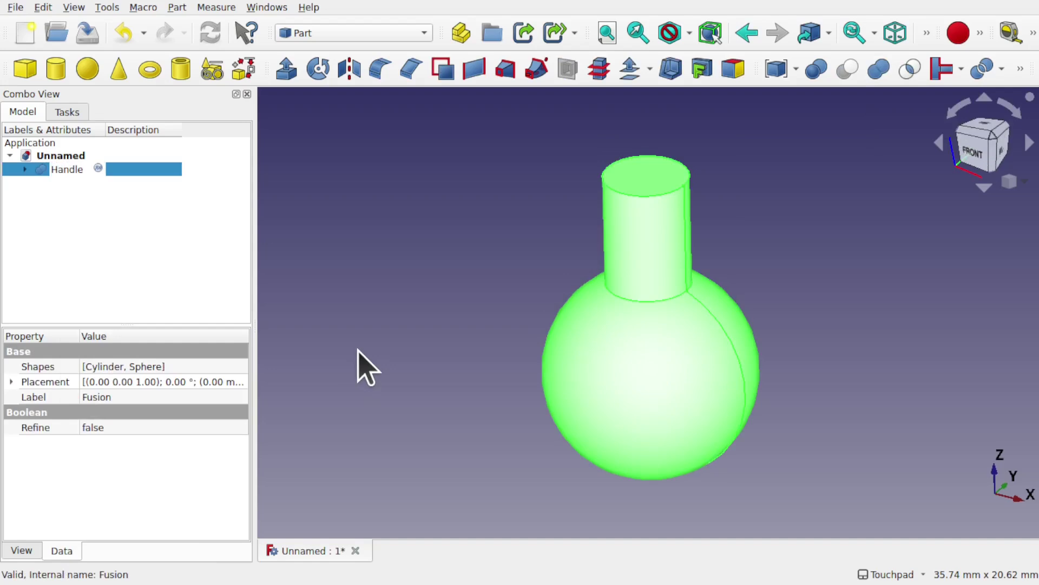
key("Return")
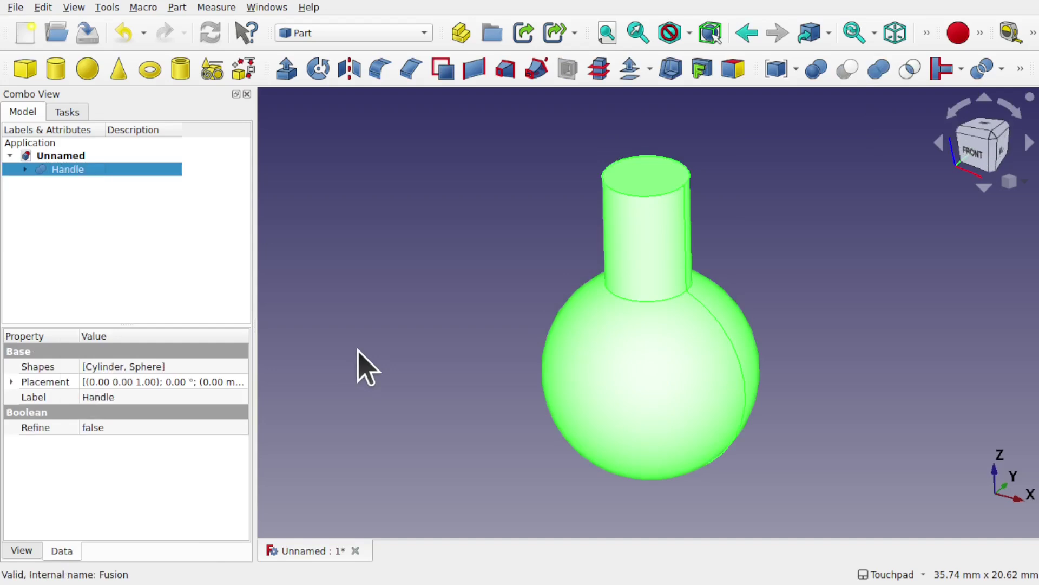
- Start saving the document under a new name and create and open a folder named Parts in Downloads
left_click(15, 8)
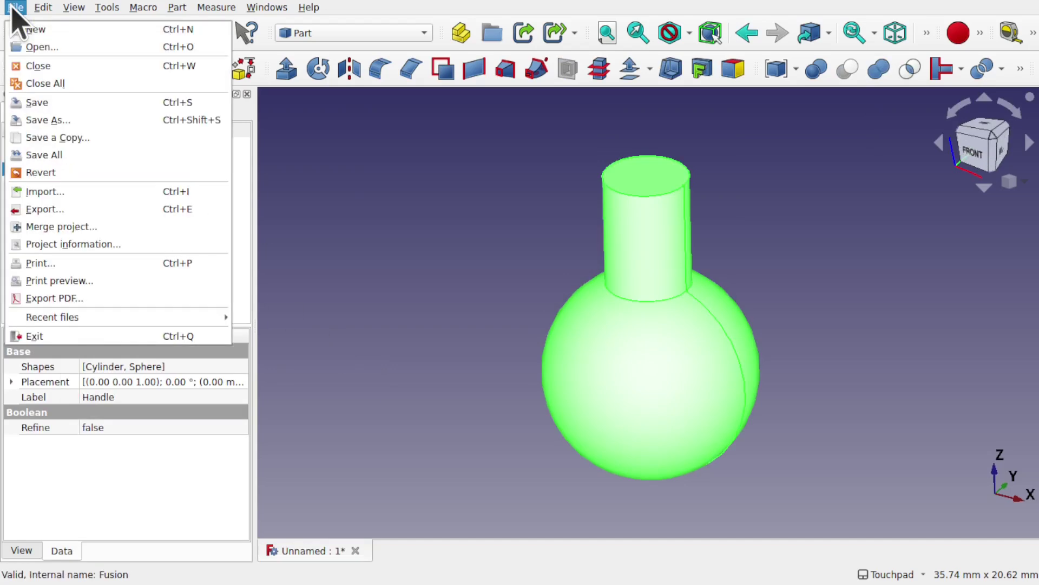
left_click(89, 122)
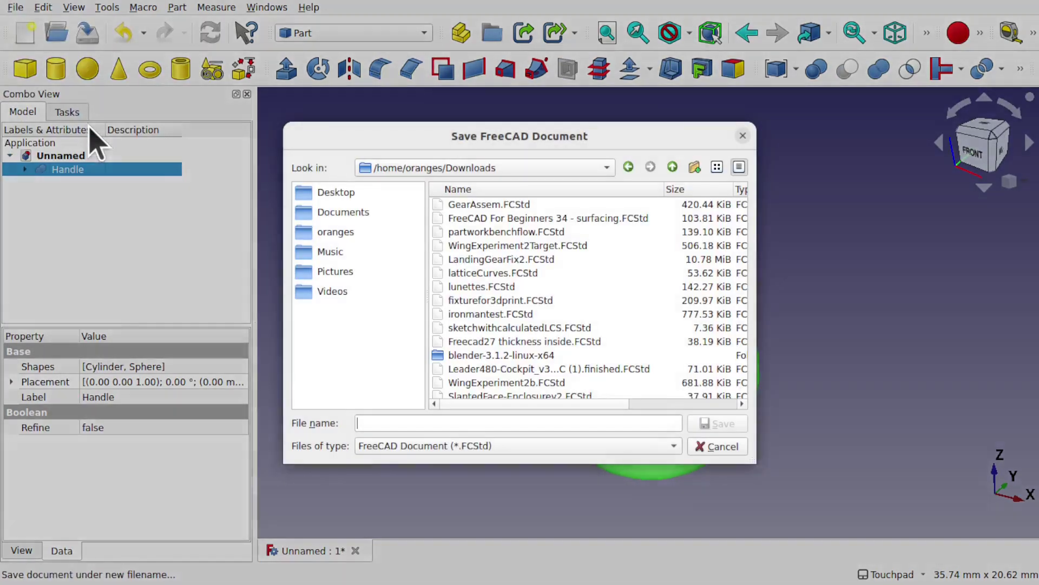
left_click(695, 167)
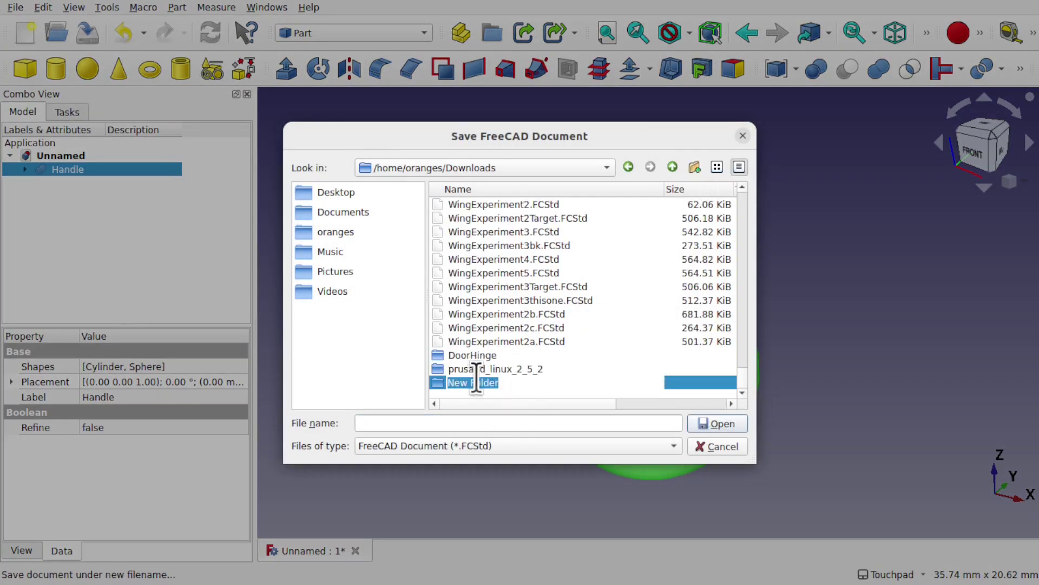
type("Parts")
key("Return")
double_click(440, 384)
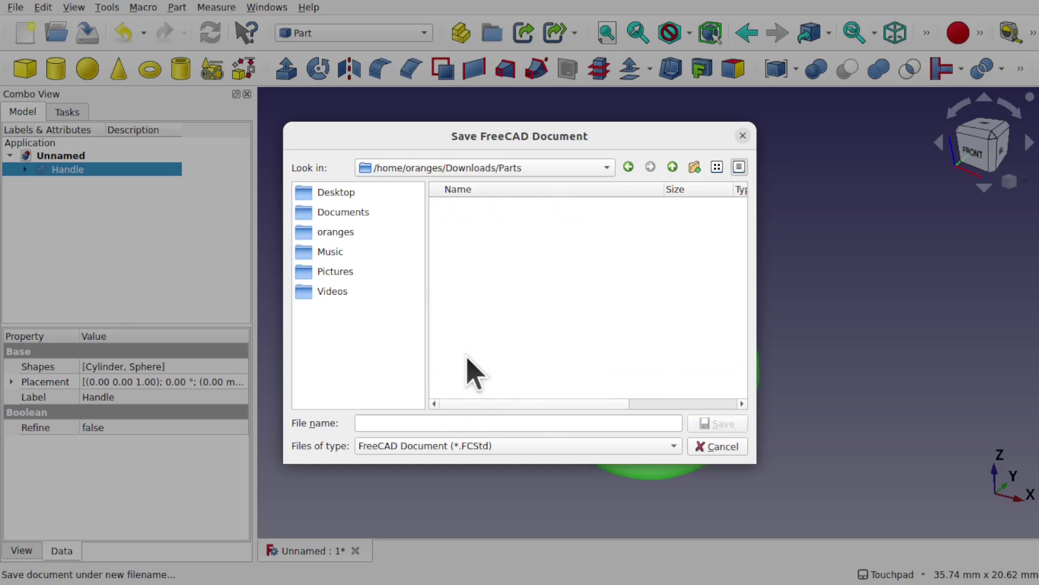
- Save the document in the Parts folder with the file name Handle
left_click(407, 420)
type("Ha")
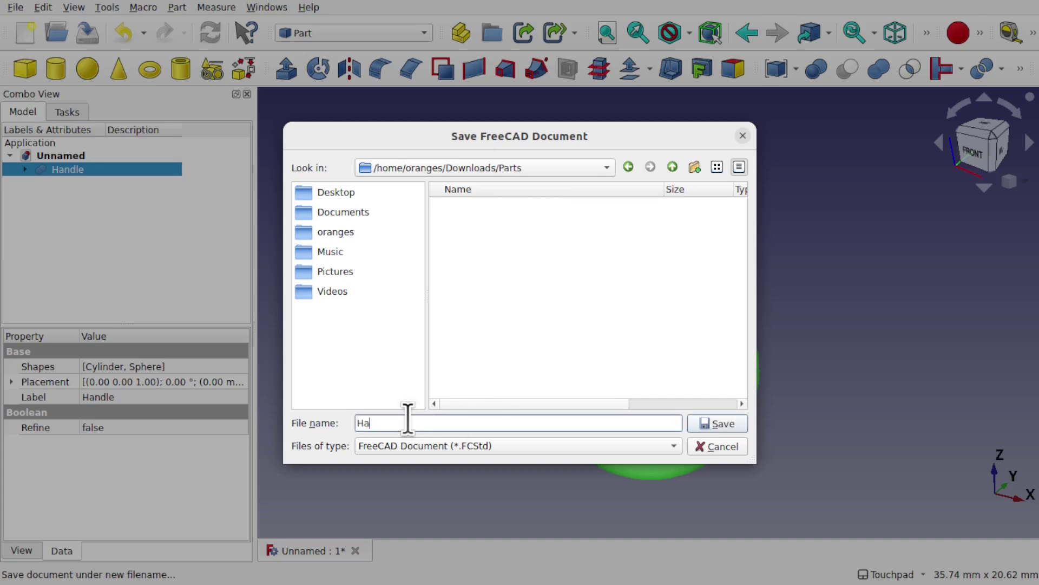
type("ndle")
key("Return")
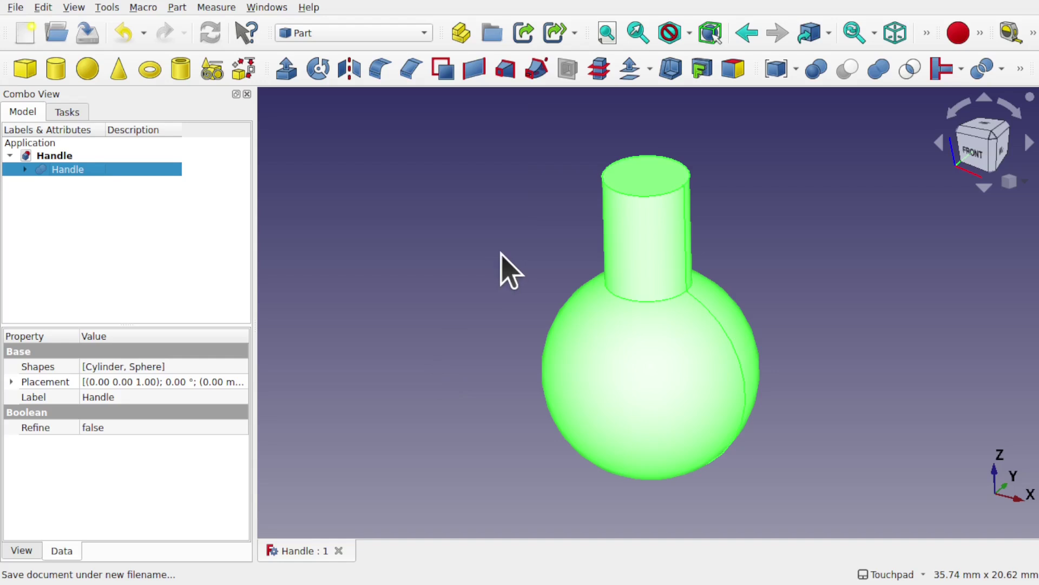
- In a new document, create a Part cube and set its length to 50 mm, width to 50 mm and height to 25 mm
left_click(25, 35)
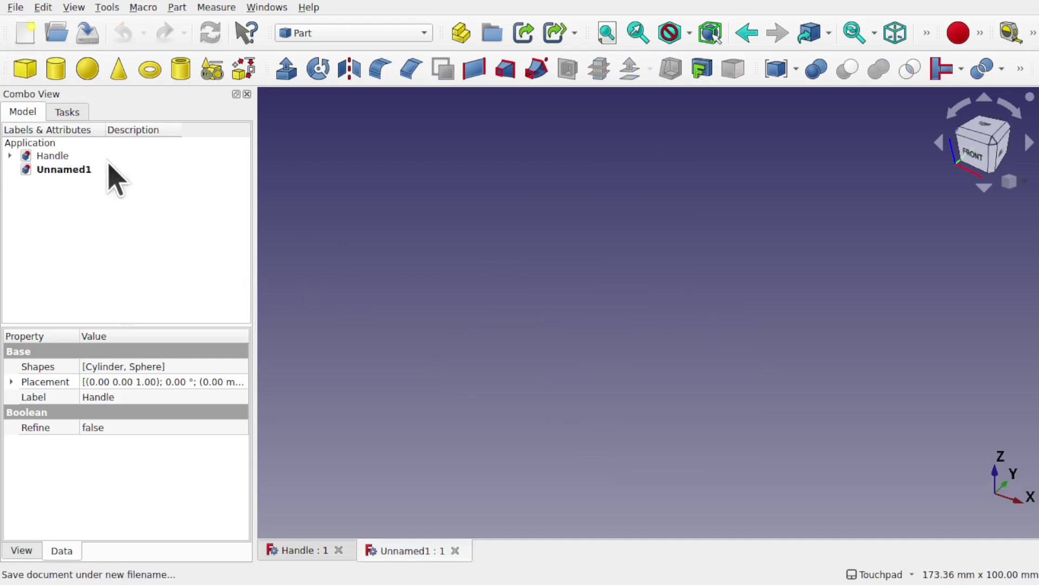
left_click(25, 69)
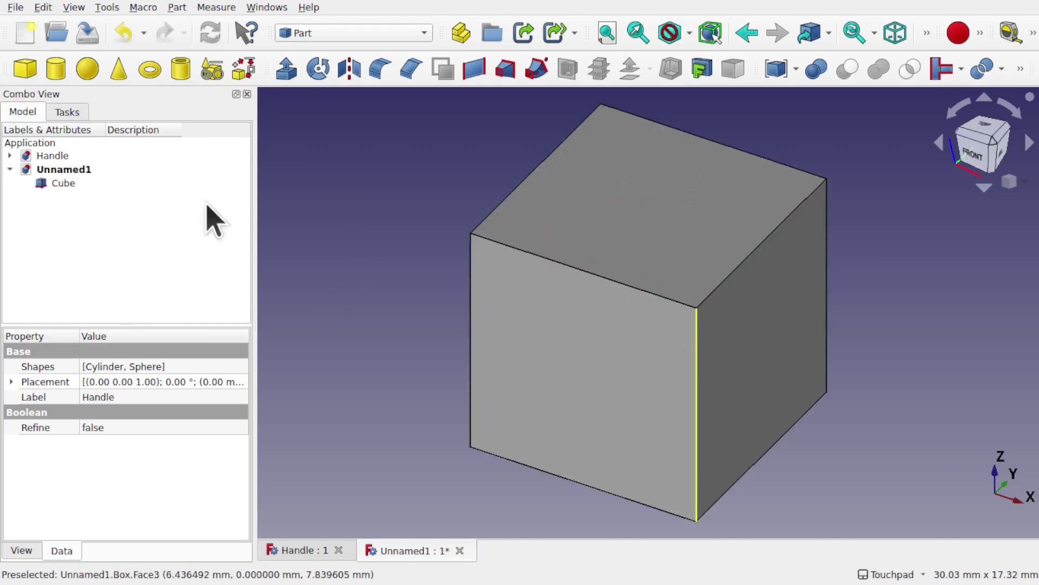
left_click(65, 185)
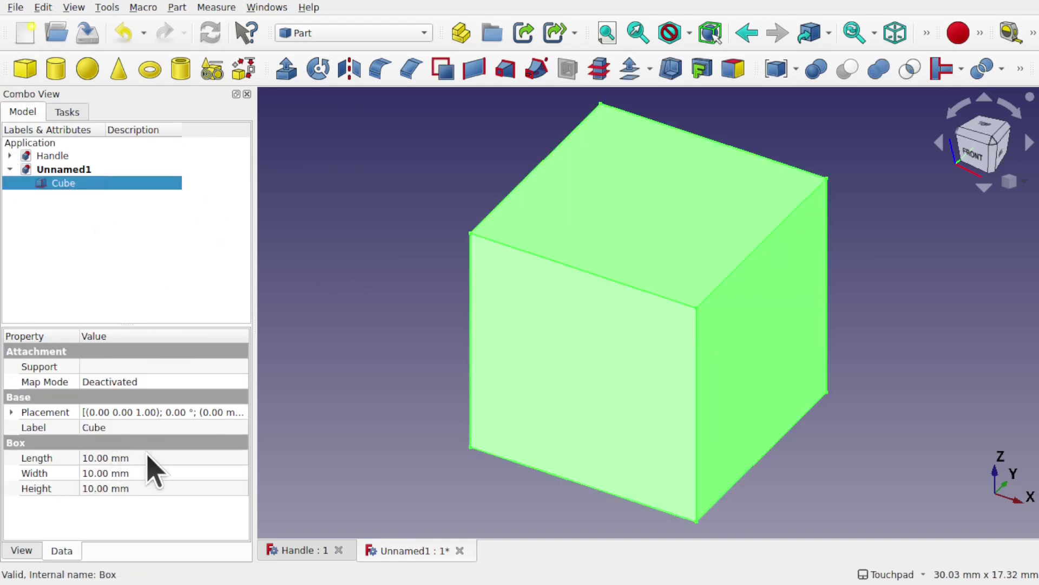
left_click(149, 457)
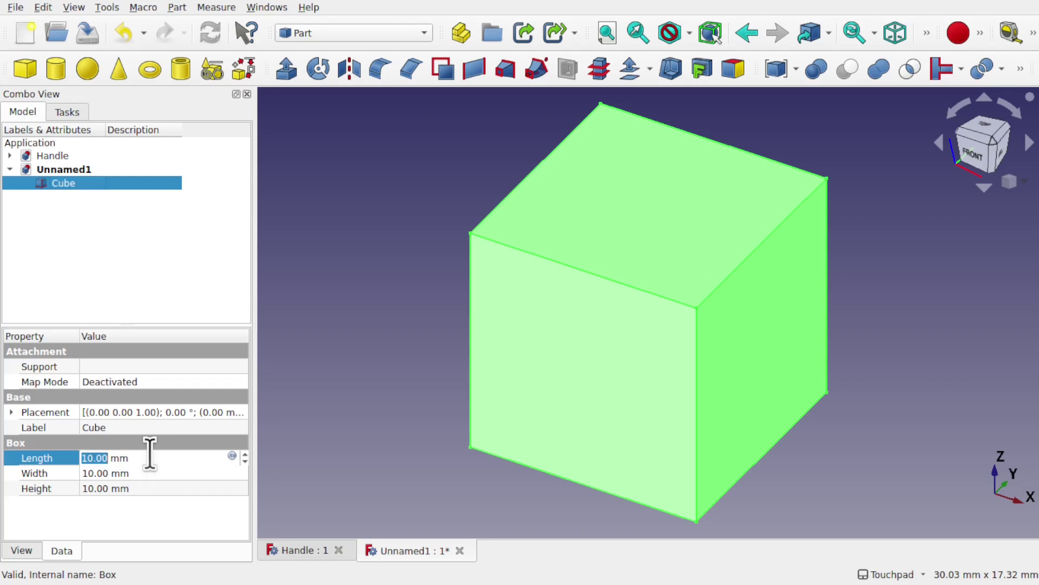
type("50")
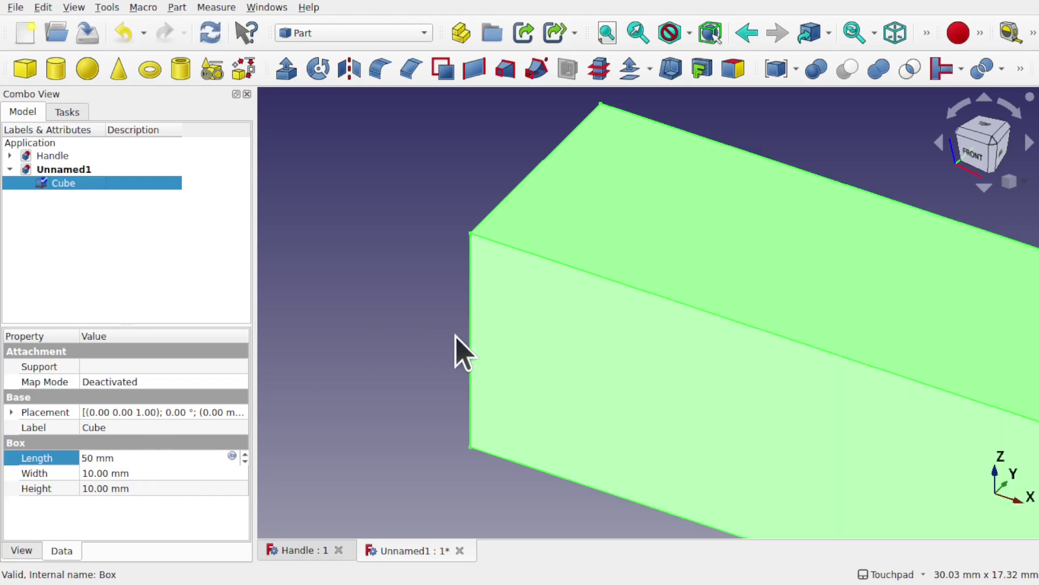
scroll(457, 348, "down", 5)
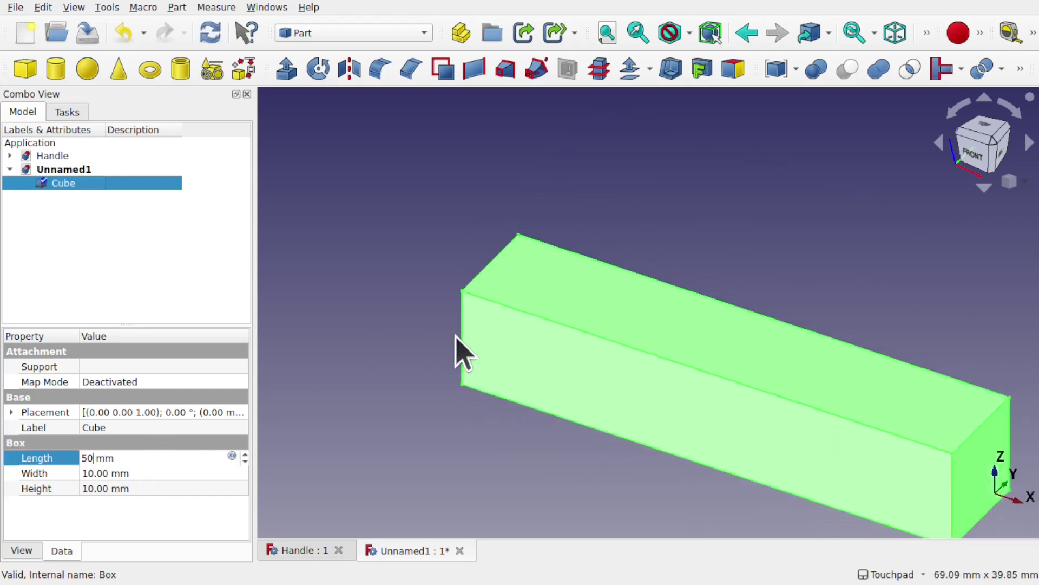
left_click(148, 475)
type("50")
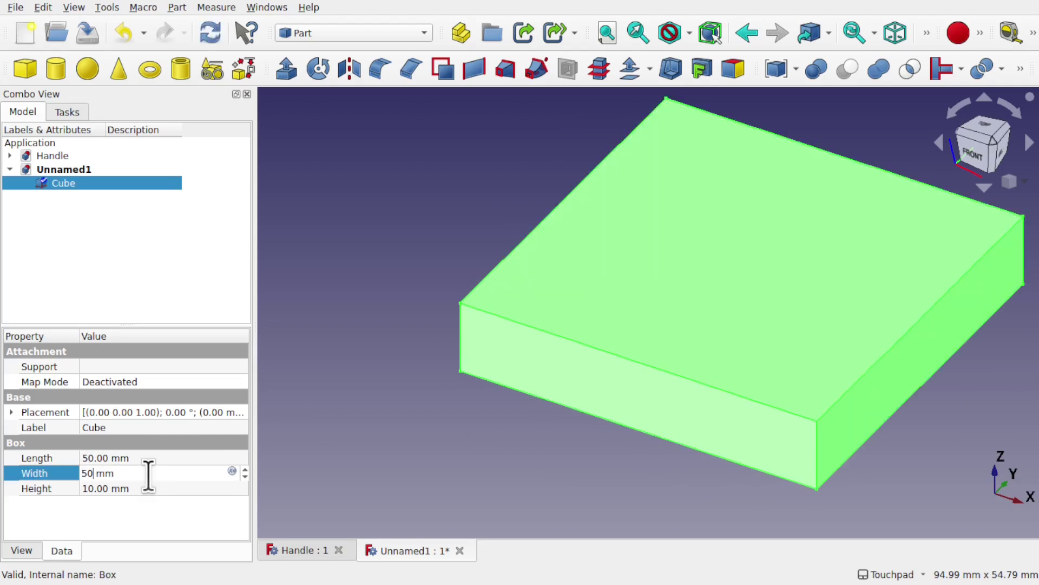
type("25")
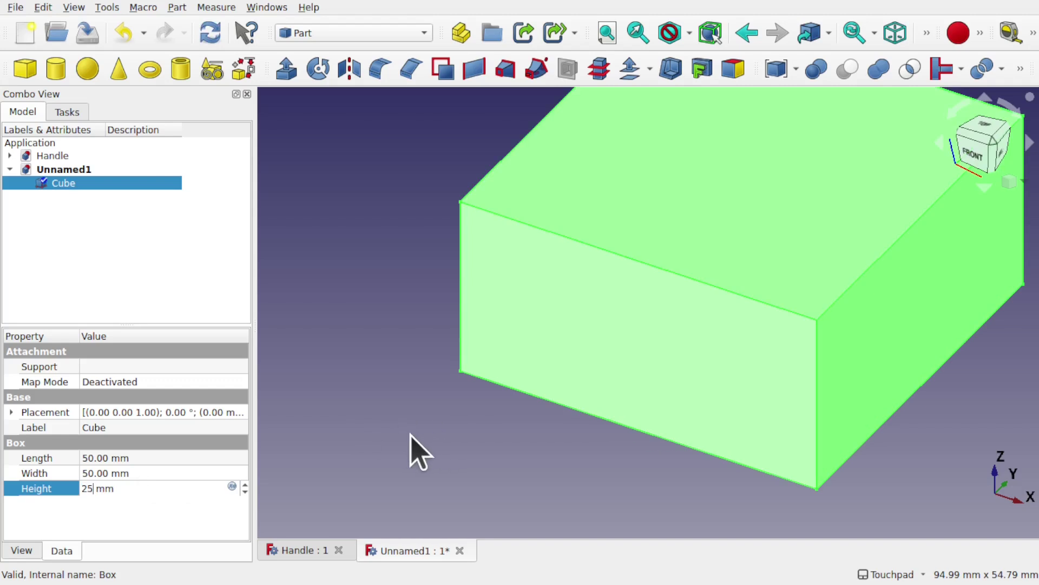
left_click(399, 434)
key("v")
key("f")
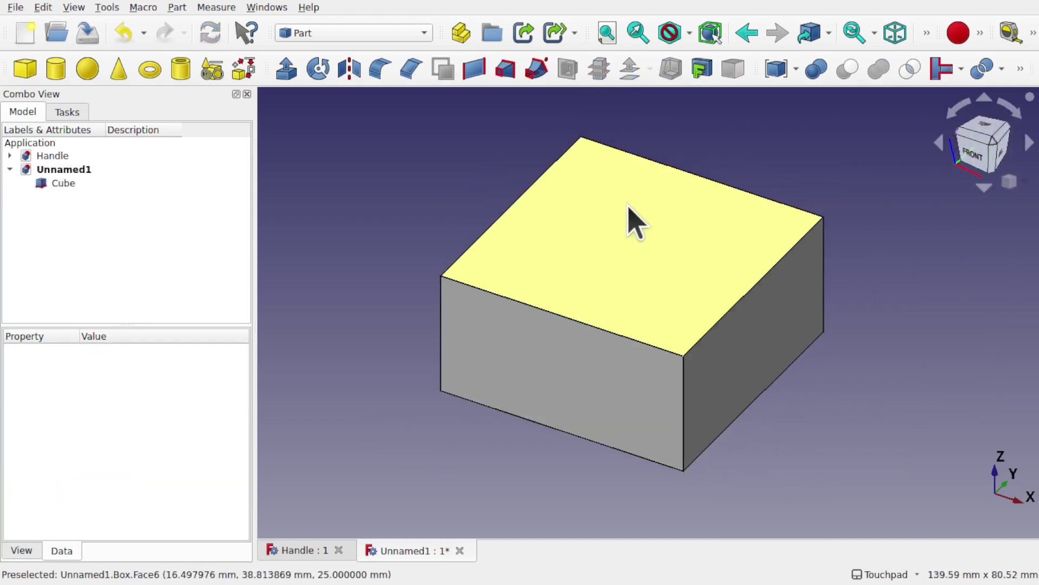
- Start a Thickness operation on the cube's top face to hollow it, with the join type Intersection
left_click(620, 252)
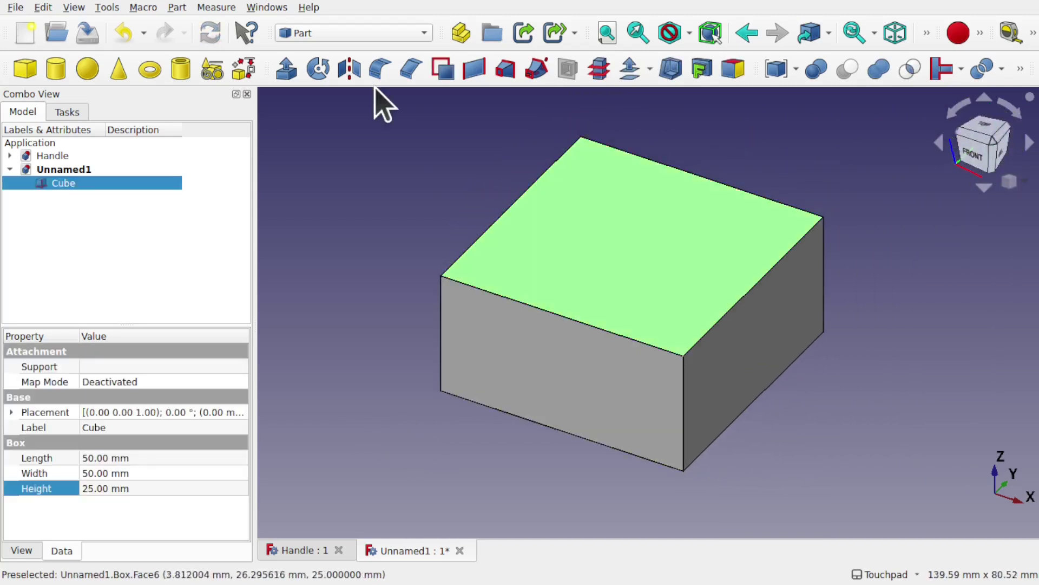
left_click(177, 8)
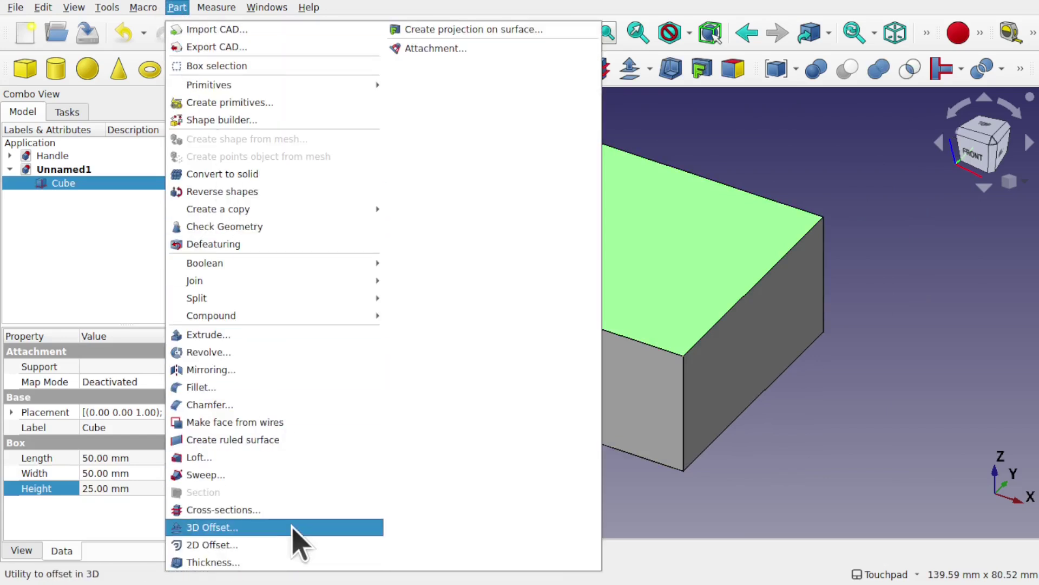
left_click(287, 563)
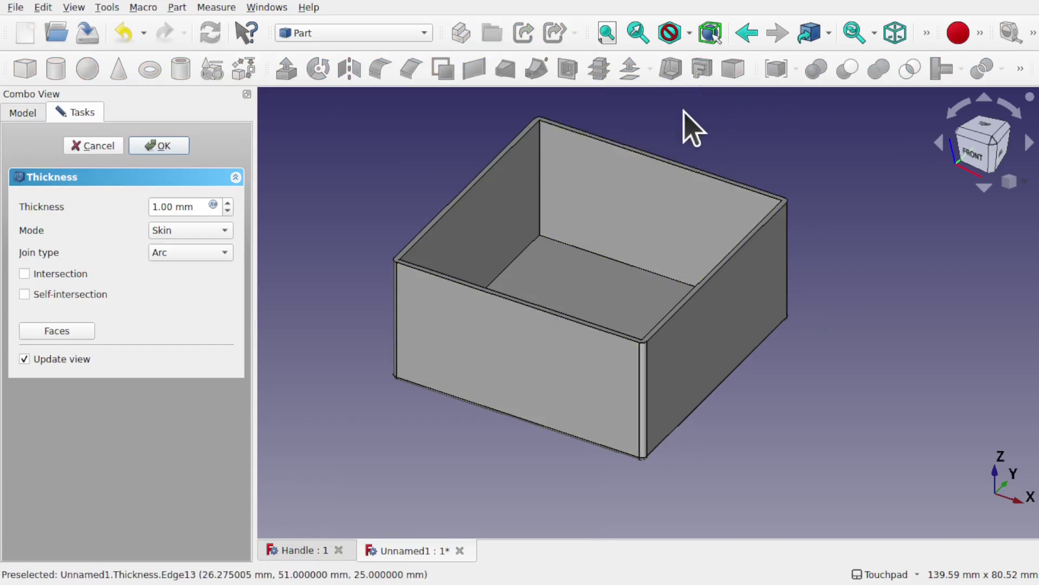
left_click(196, 253)
left_click(197, 288)
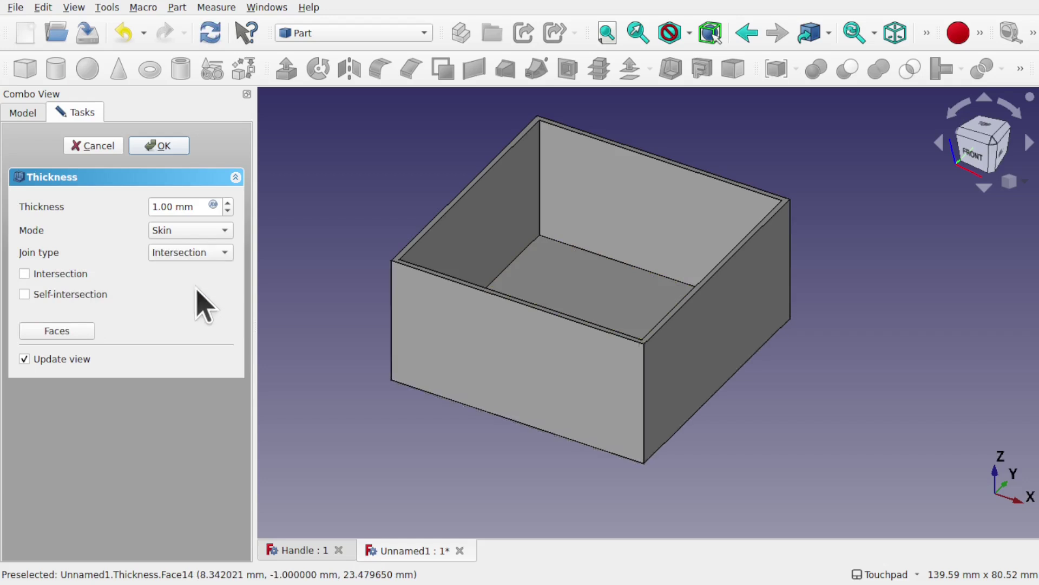
- Set the wall thickness to -3 mm so the box is hollowed inward, and apply the Thickness operation
left_click(228, 203)
left_click(228, 204)
left_click(228, 203)
left_click(228, 203)
type("5")
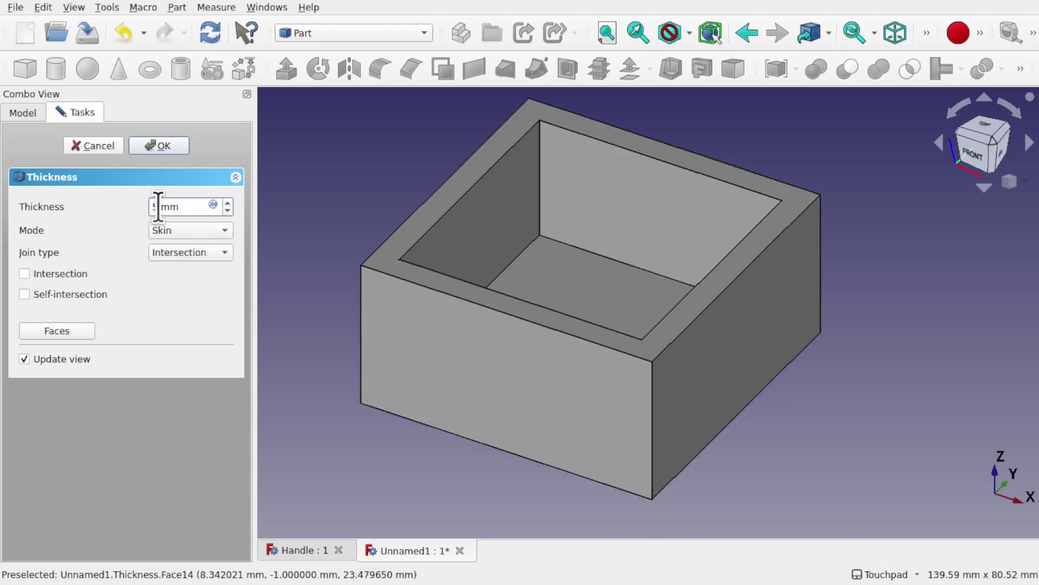
type("-")
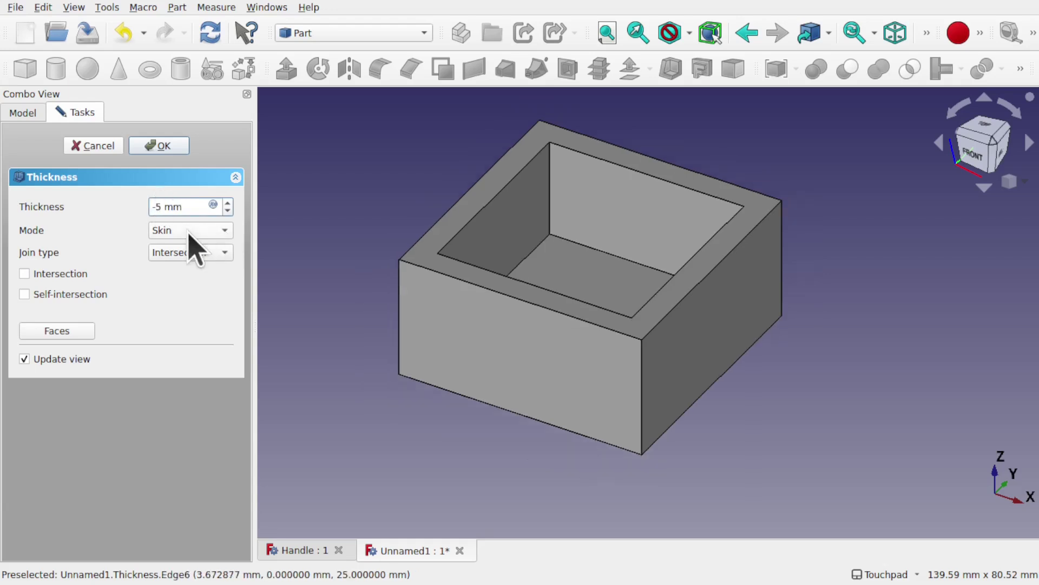
key("Delete")
type("3")
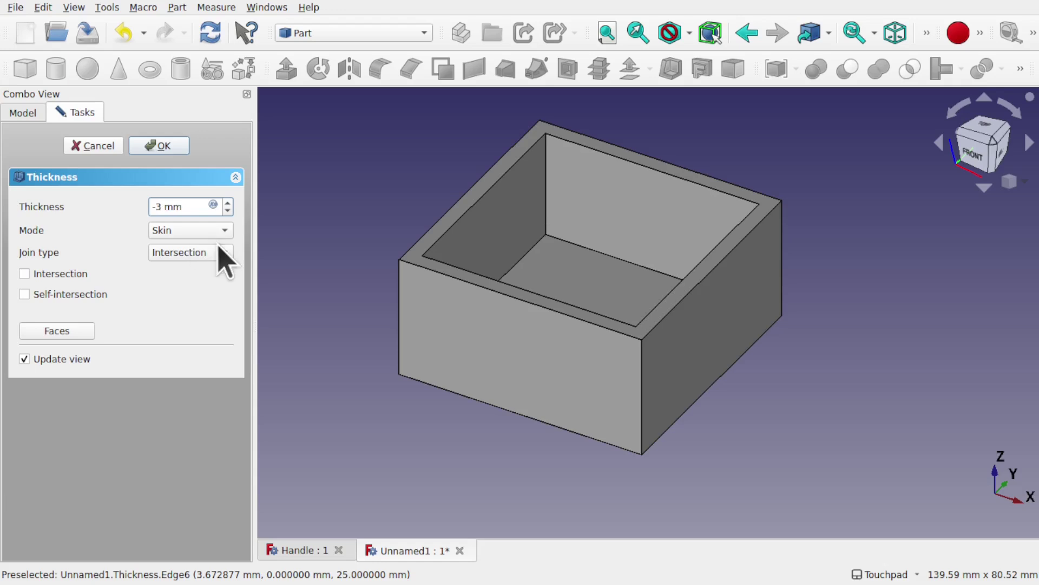
left_click(161, 147)
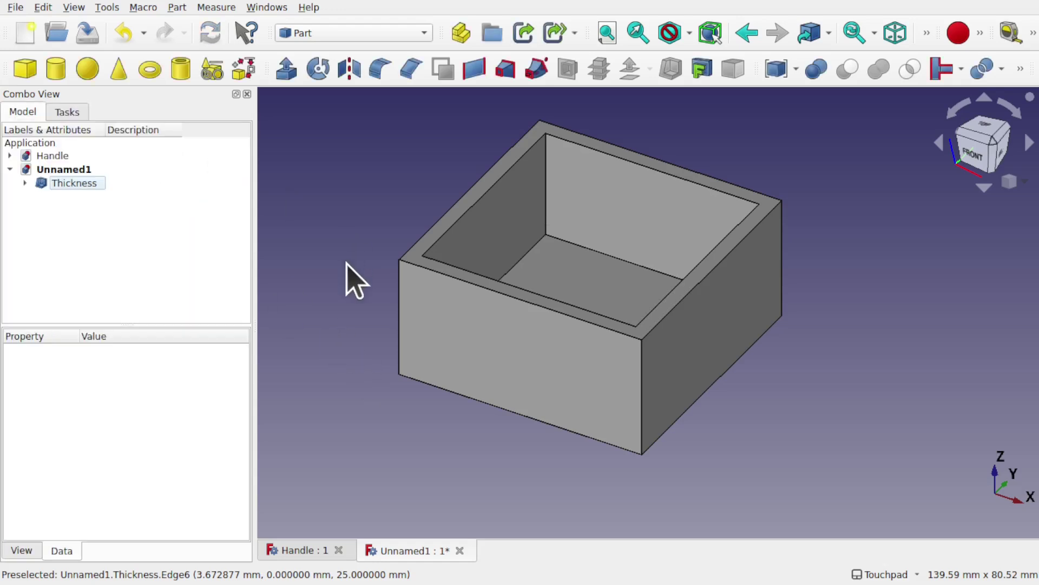
- Add a Part cylinder and rotate it 90° about the negative X axis so it points into the box's front wall
left_click(55, 69)
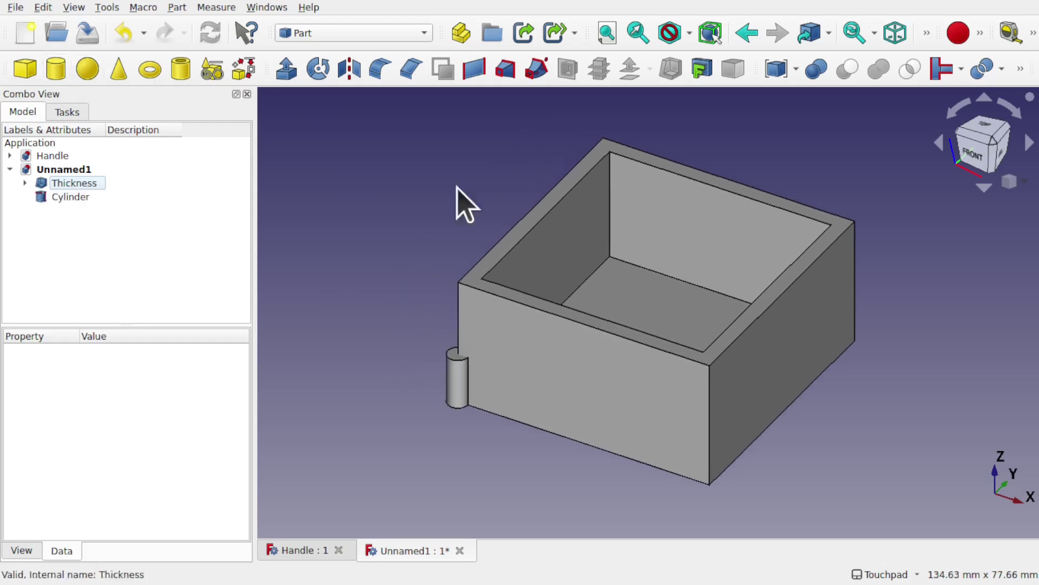
left_click(461, 396)
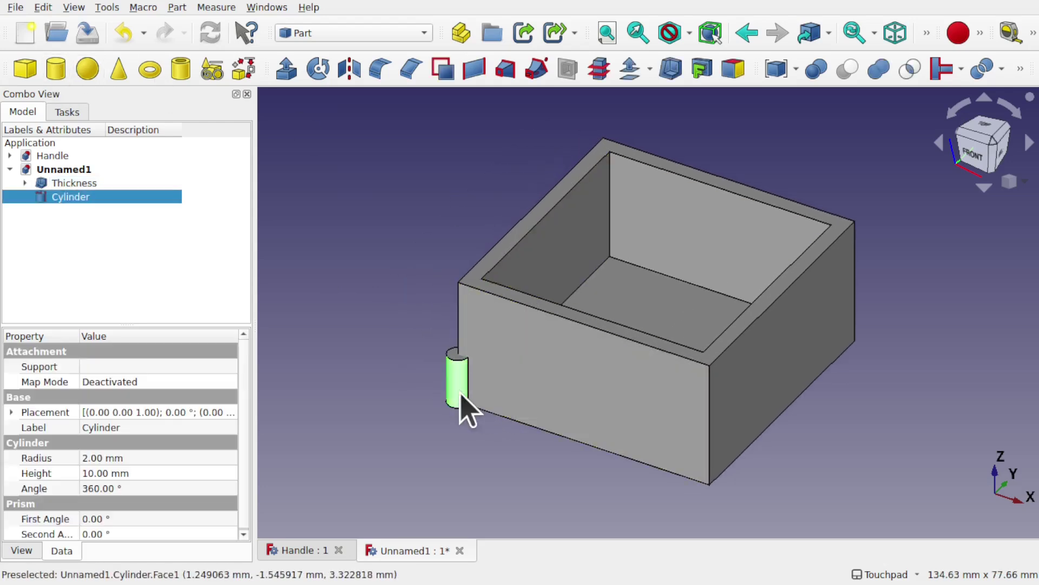
right_click(68, 198)
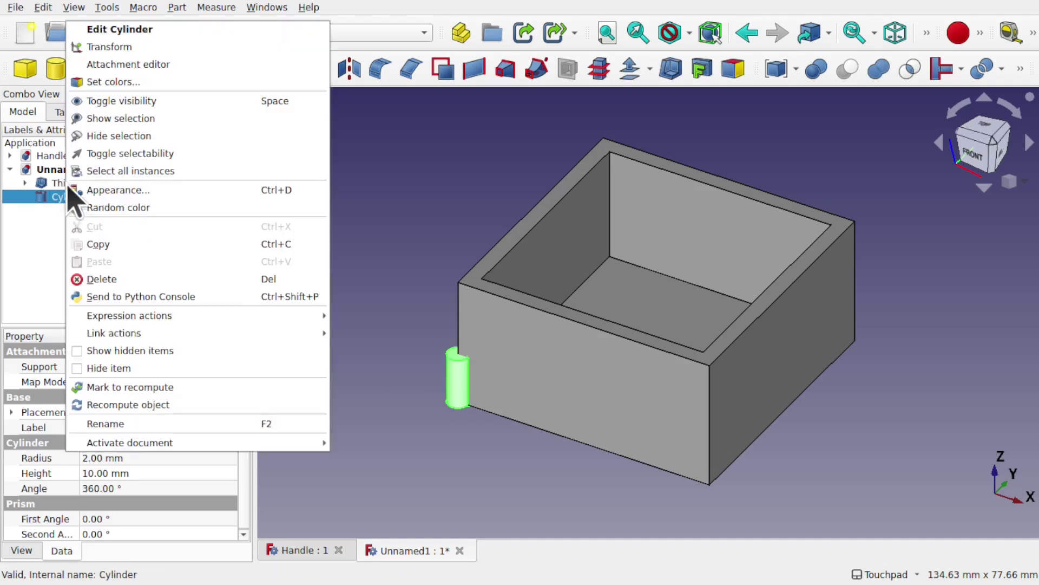
left_click(110, 47)
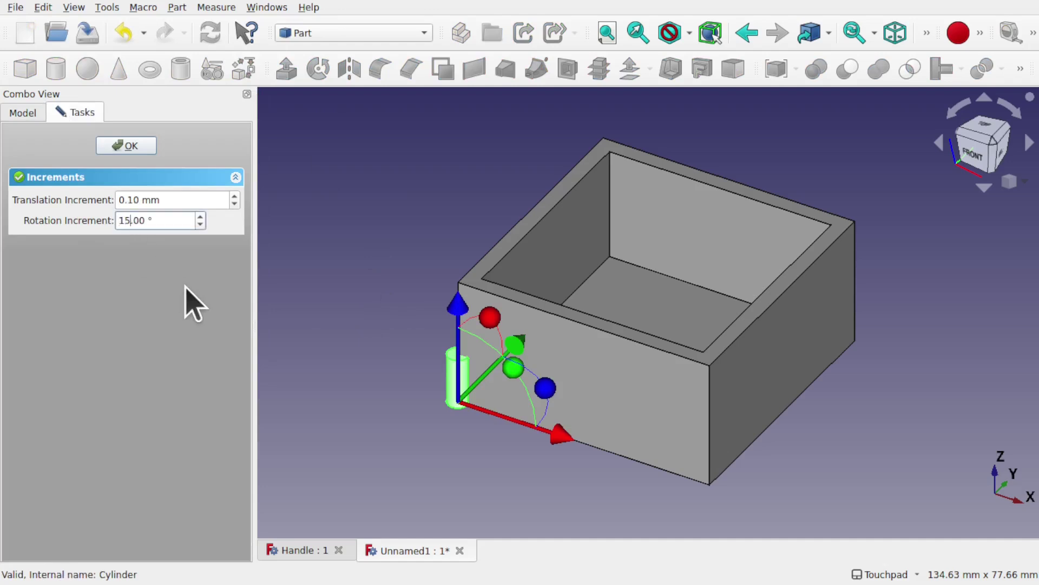
left_click_drag(496, 320, 580, 423)
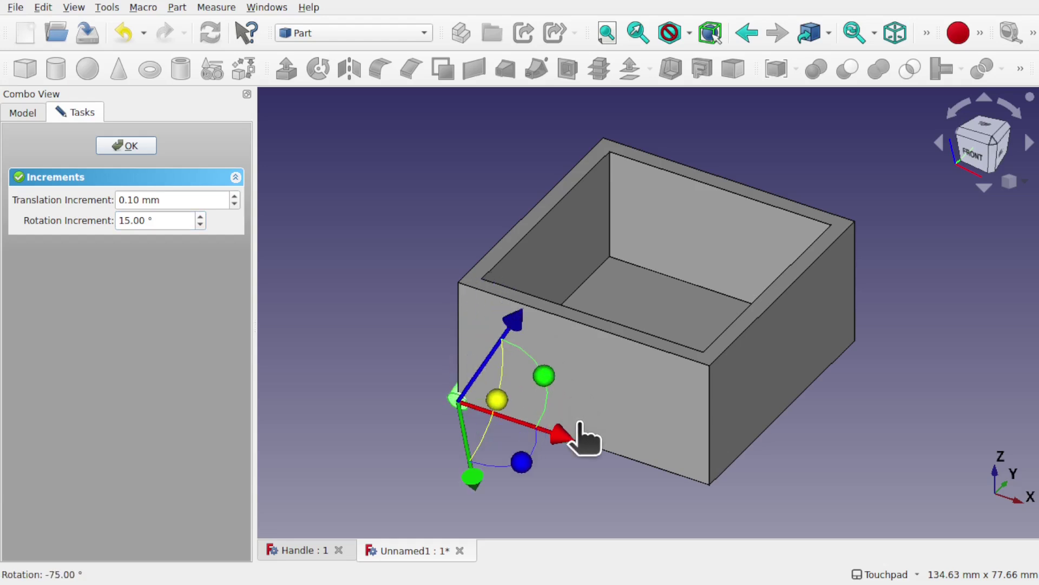
left_click_drag(495, 401, 509, 434)
- Move the cylinder near the centre of the box's front face, at about X 23.4 mm and Z 15.5 mm
left_click_drag(571, 438, 667, 480)
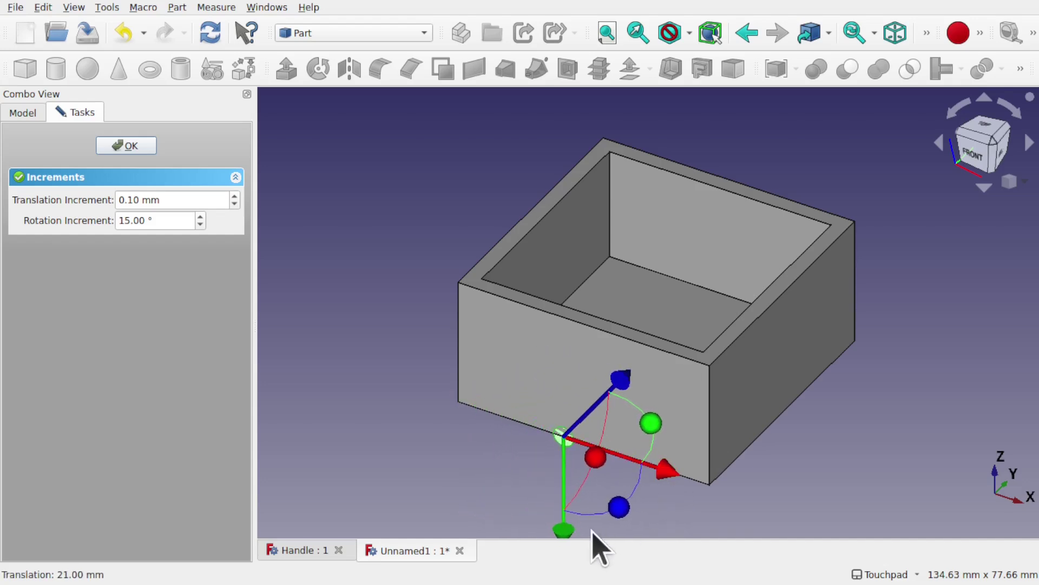
left_click_drag(562, 532, 573, 482)
key("1")
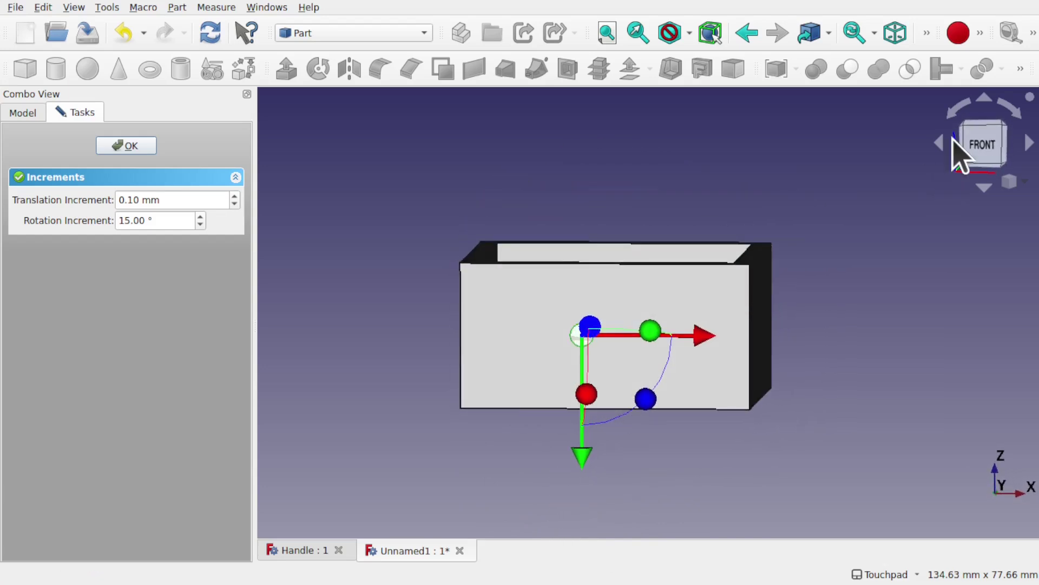
left_click(981, 157)
left_click_drag(704, 339, 718, 338)
left_click_drag(603, 448, 605, 432)
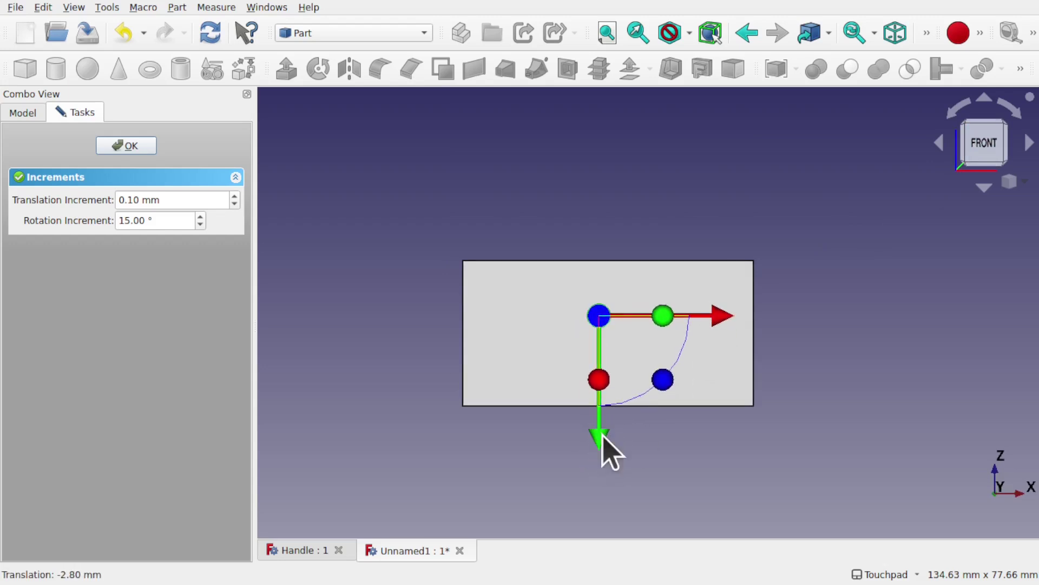
left_click(126, 146)
- Transform the cylinder about 1.2 mm outward along its axis so it protrudes from the box's front face
middle_click_drag(766, 343, 610, 276)
middle_click_drag(592, 320, 598, 299)
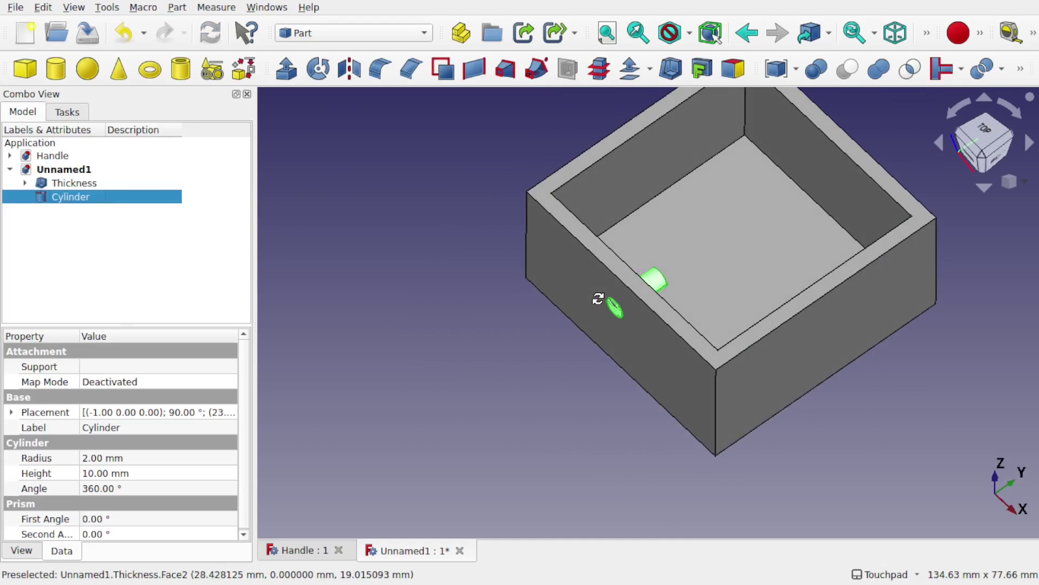
right_click(116, 202)
left_click(216, 48)
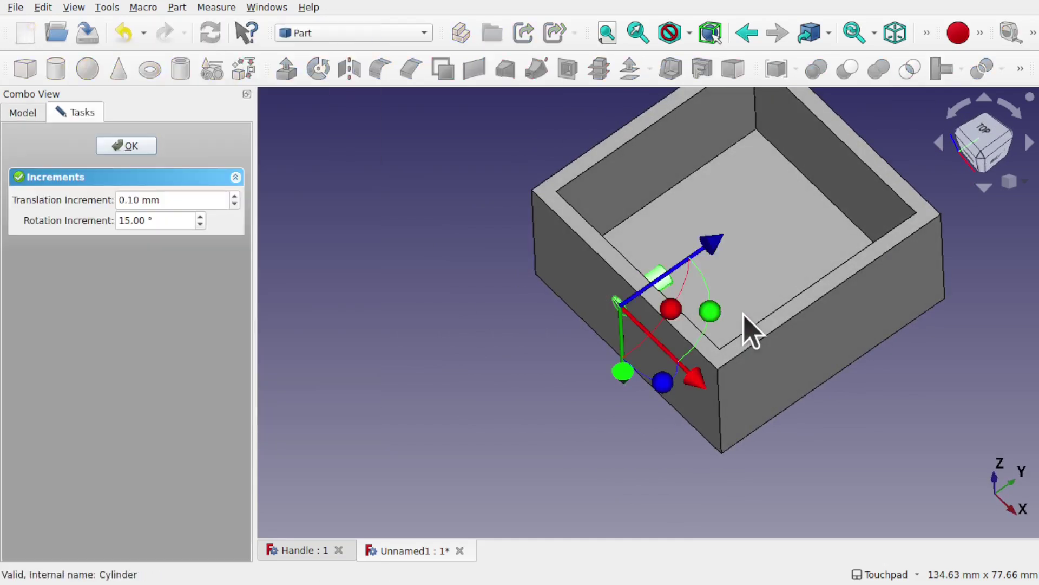
left_click_drag(721, 257, 715, 261)
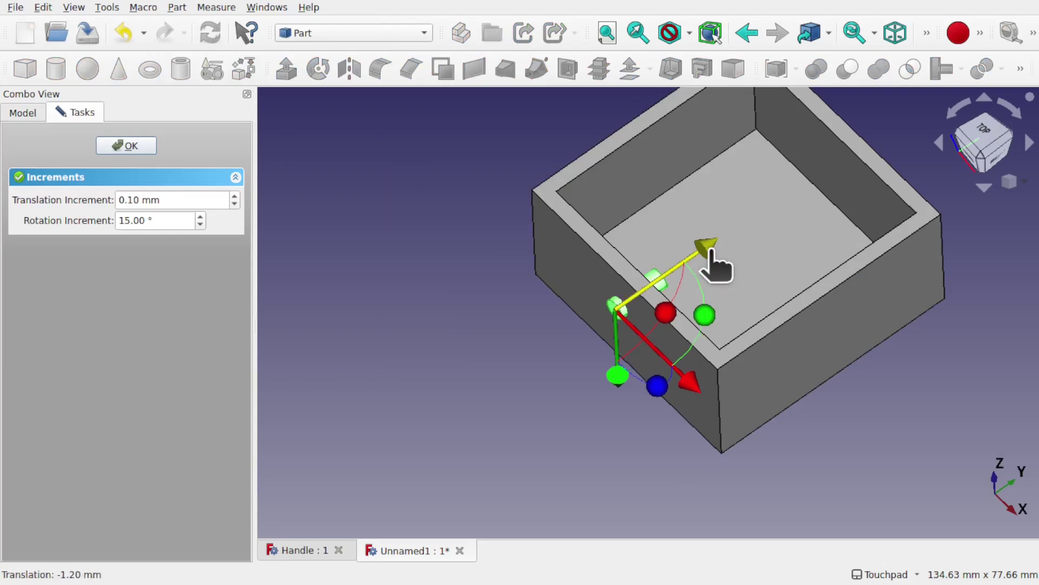
left_click(132, 147)
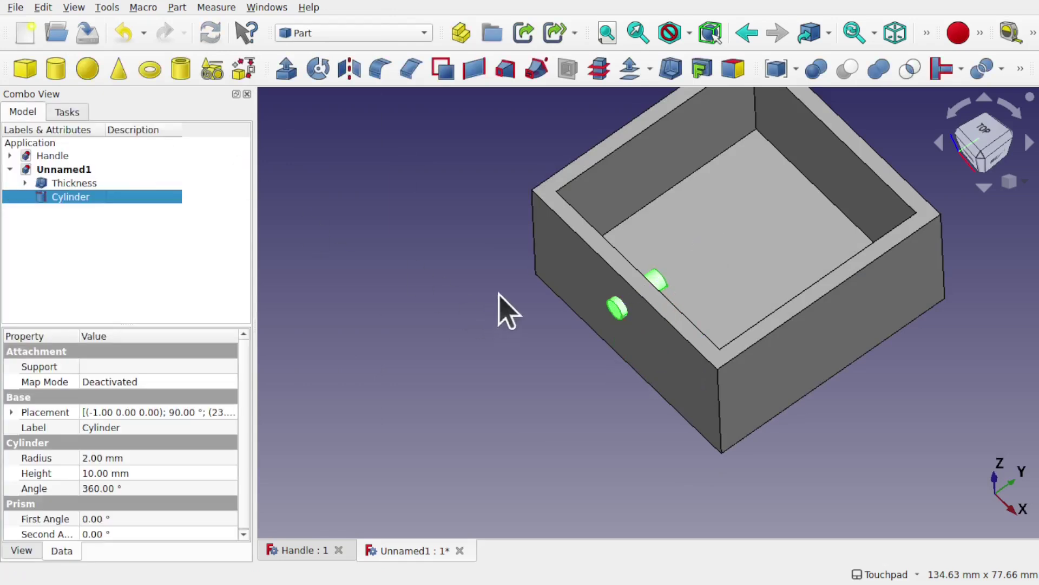
- Cut the cylinder from the hollowed box to make a round hole through the front wall
left_click(573, 273)
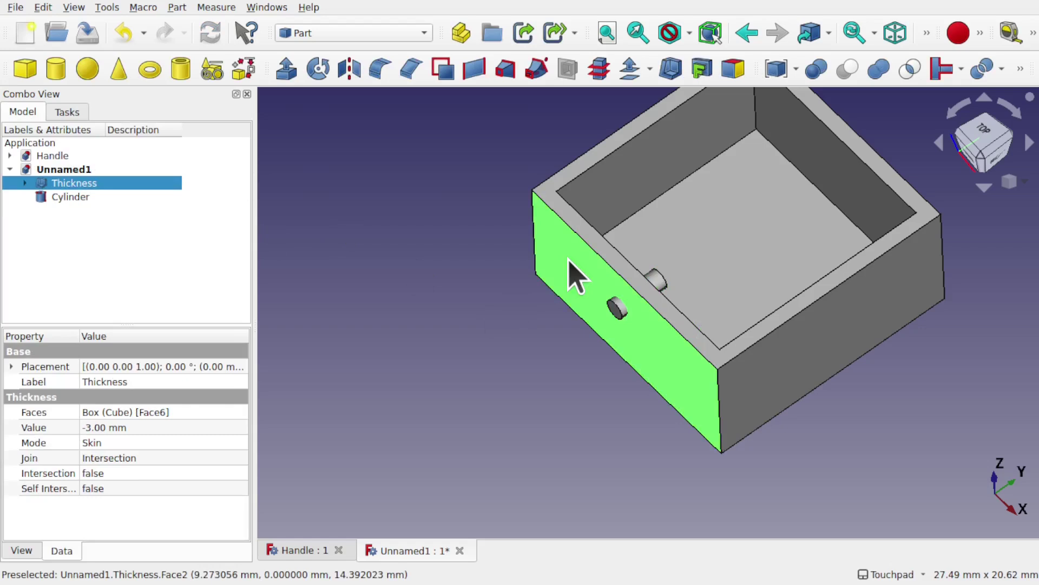
left_click(660, 285, "ctrl")
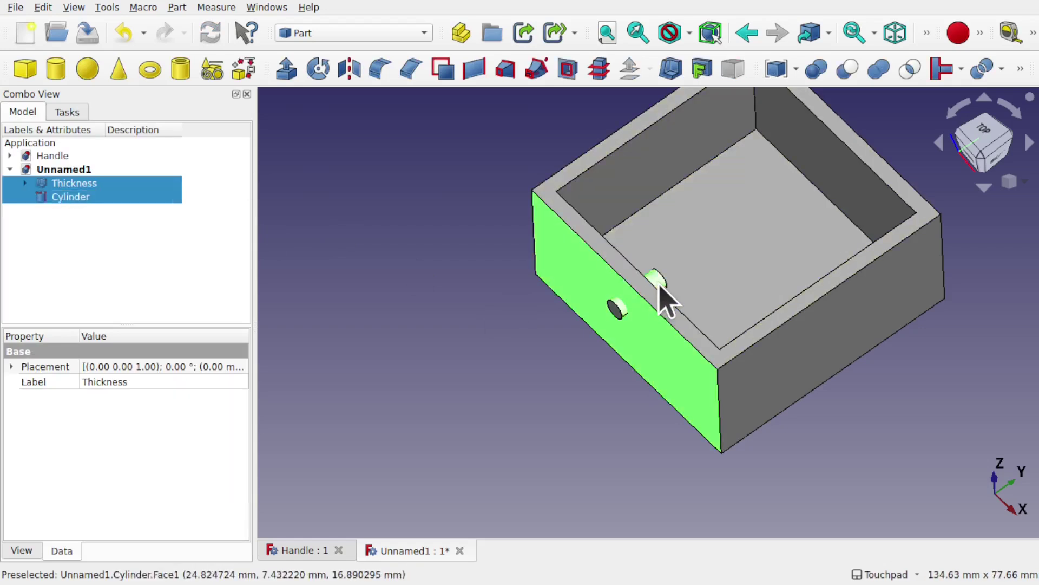
left_click(846, 67)
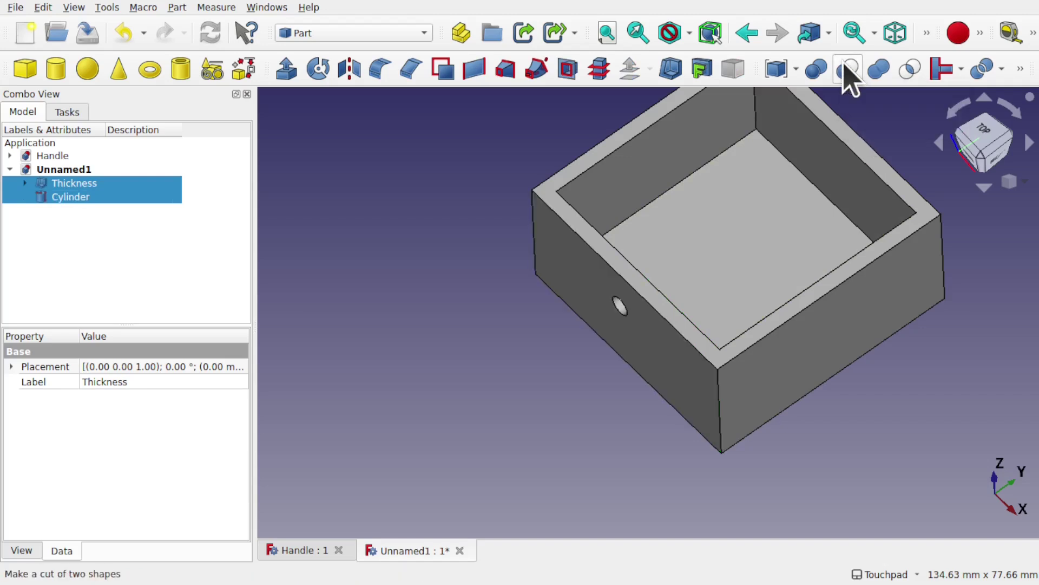
left_click_drag(768, 262, 854, 262, "alt")
- Set the X position of the cylinder inside the cut to 25 mm to centre the hole across the front
left_click(25, 183)
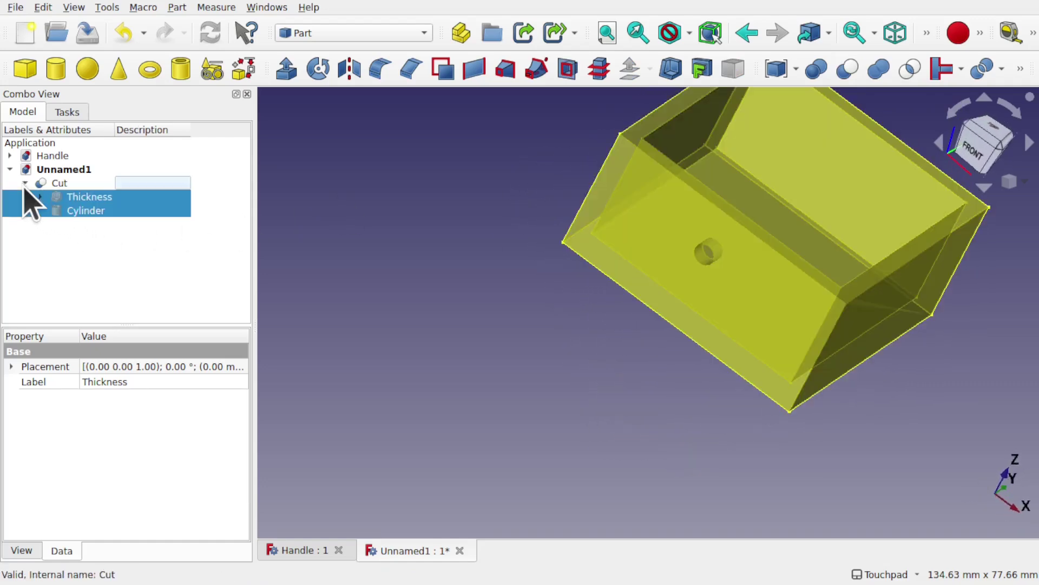
left_click(92, 211)
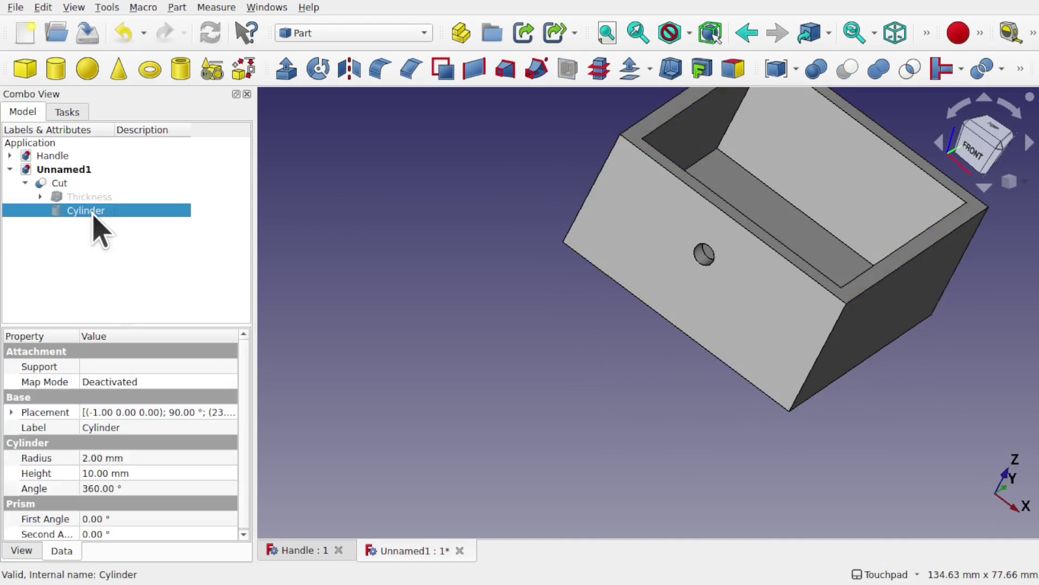
left_click(40, 197)
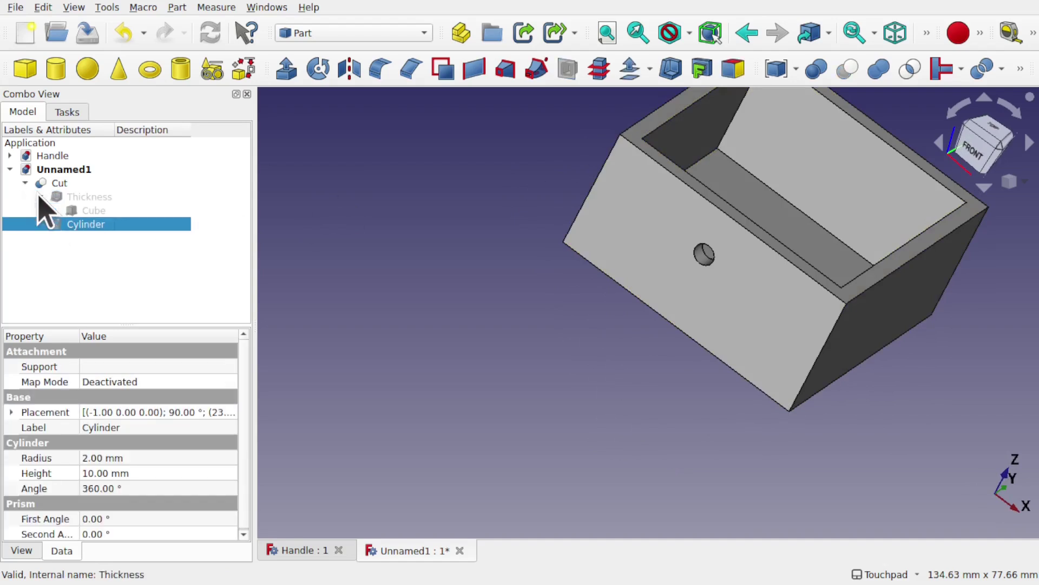
left_click(88, 212)
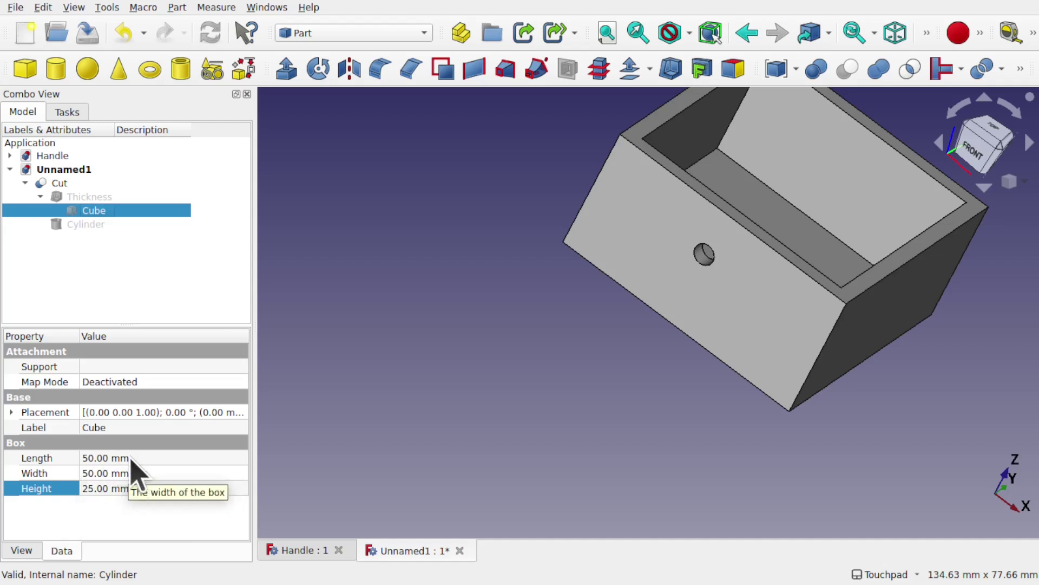
left_click(118, 225)
left_click(11, 412)
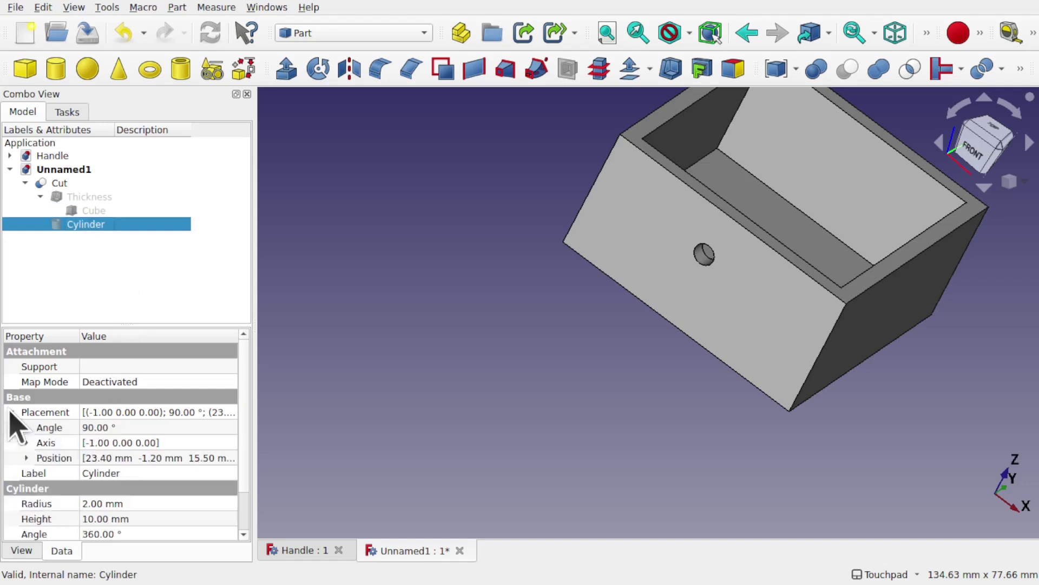
left_click(26, 457)
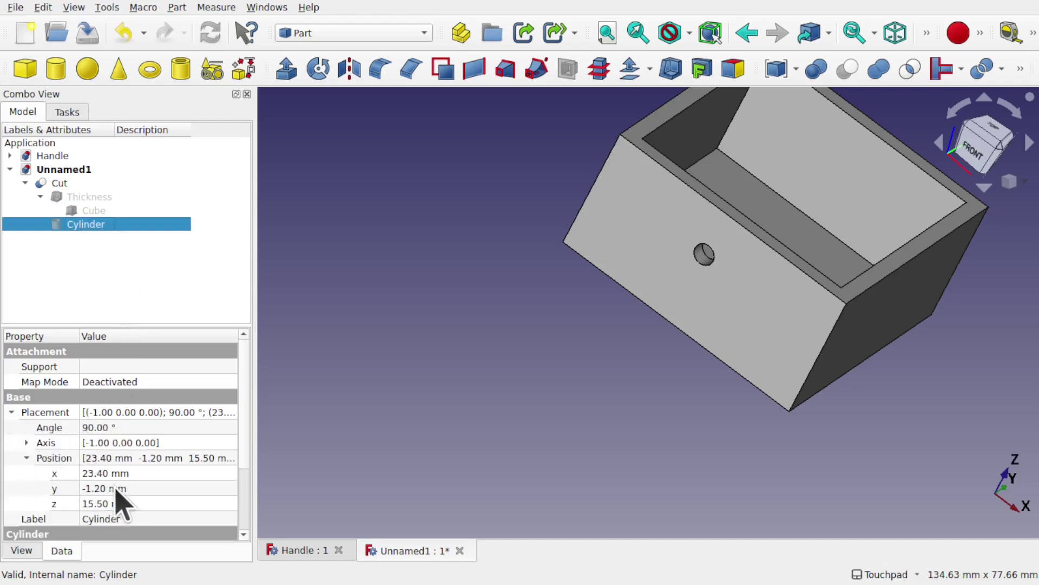
left_click(101, 473)
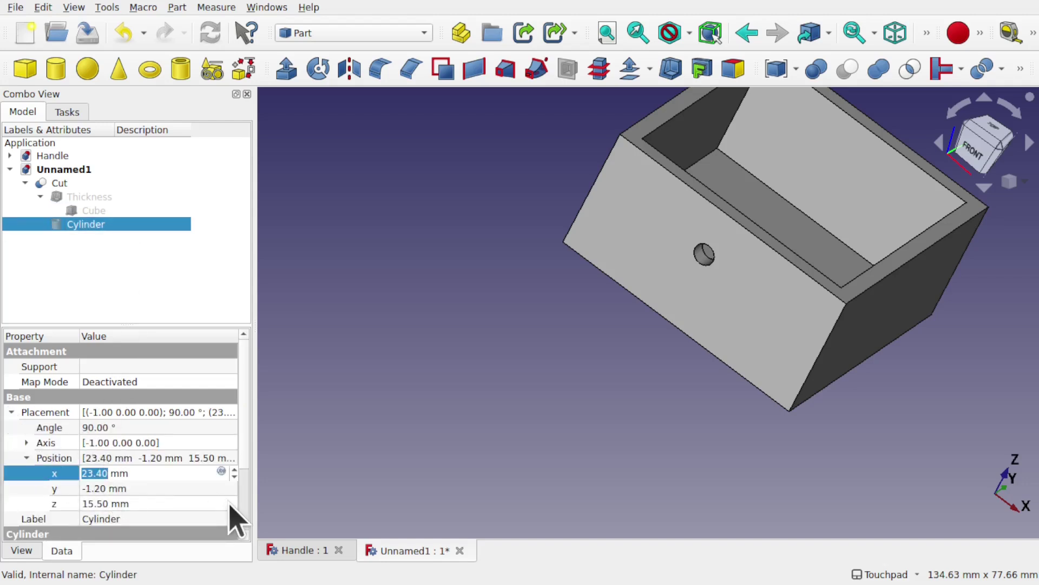
key("Return")
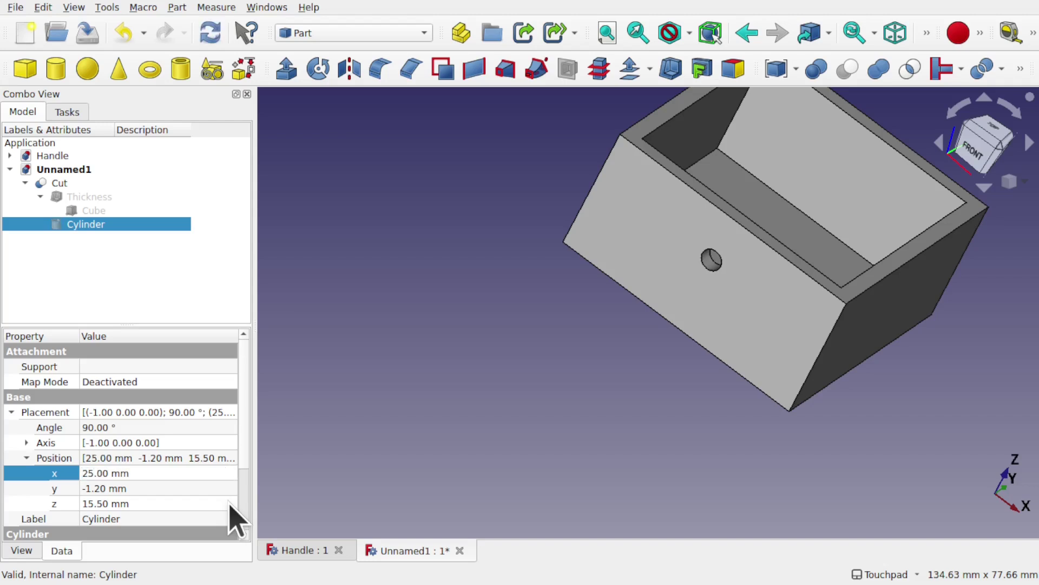
left_click(675, 343)
middle_click_drag(696, 355, 742, 328)
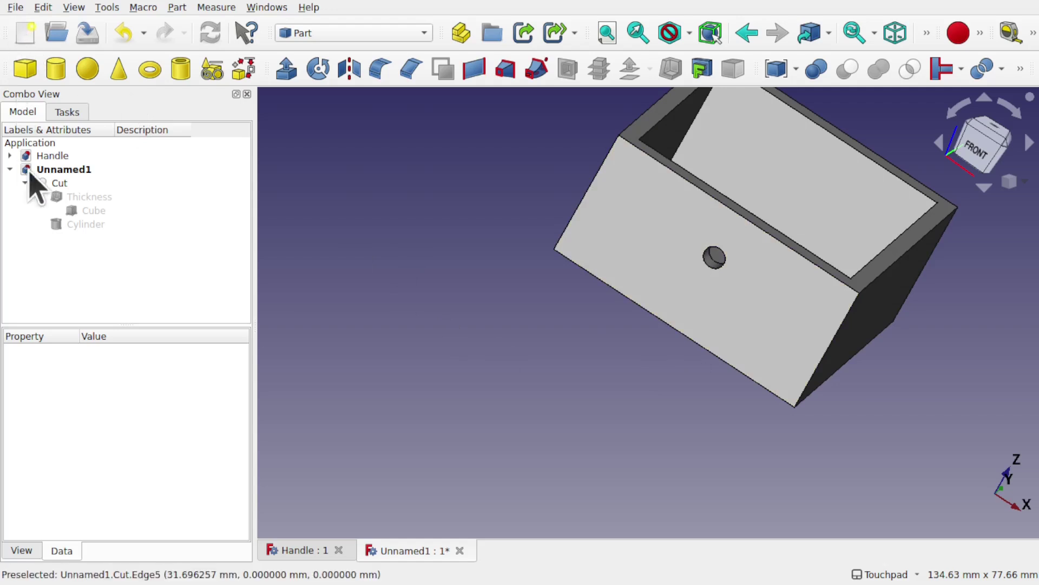
- Rename the cut object as Box and select its document in the model tree
left_click(54, 184)
right_click(54, 184)
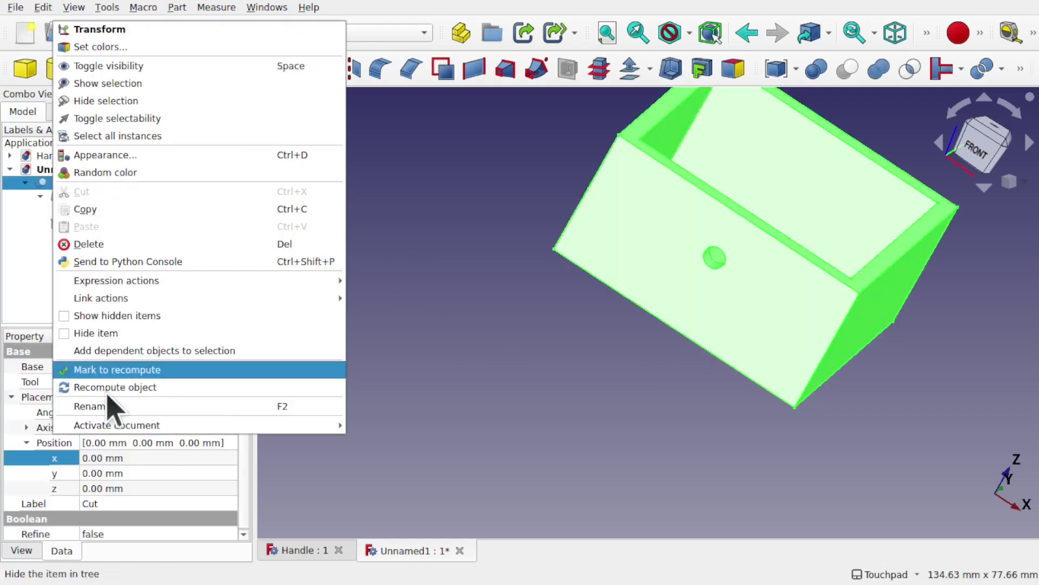
left_click(164, 406)
type("Box")
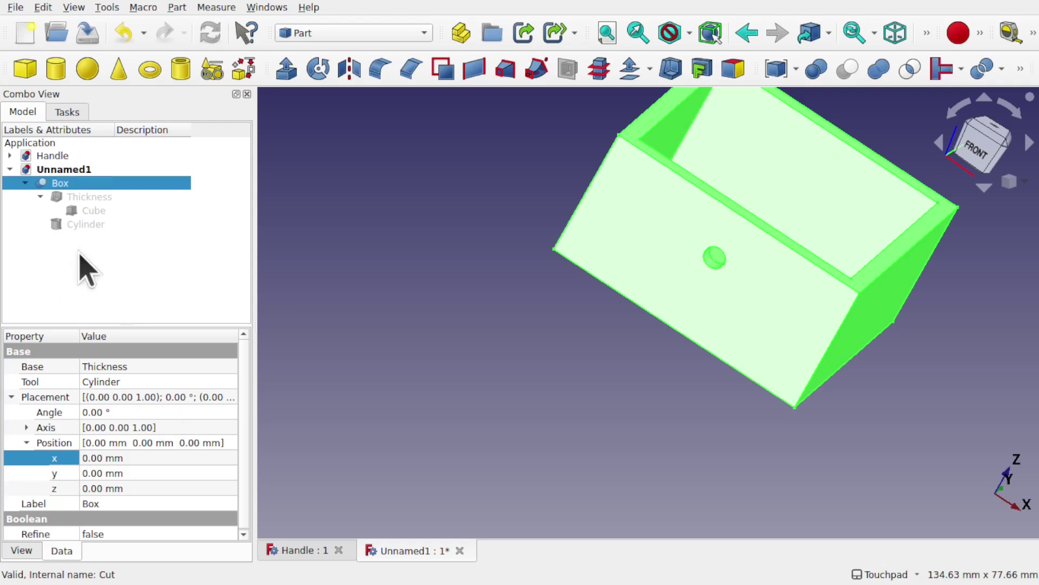
left_click(76, 171)
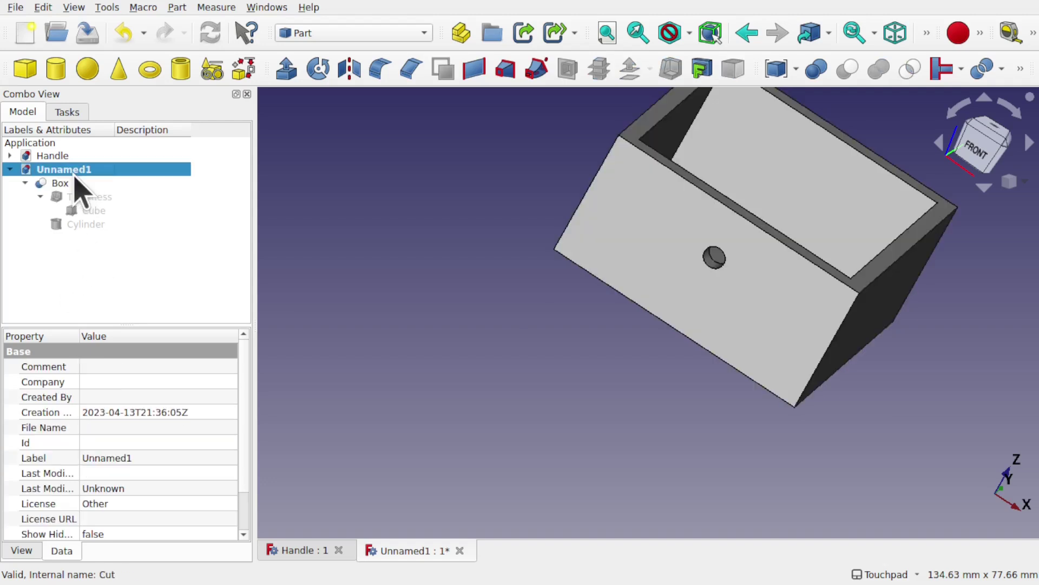
- Save the selected document under the name Box in the Parts folder
left_click(16, 7)
left_click(69, 122)
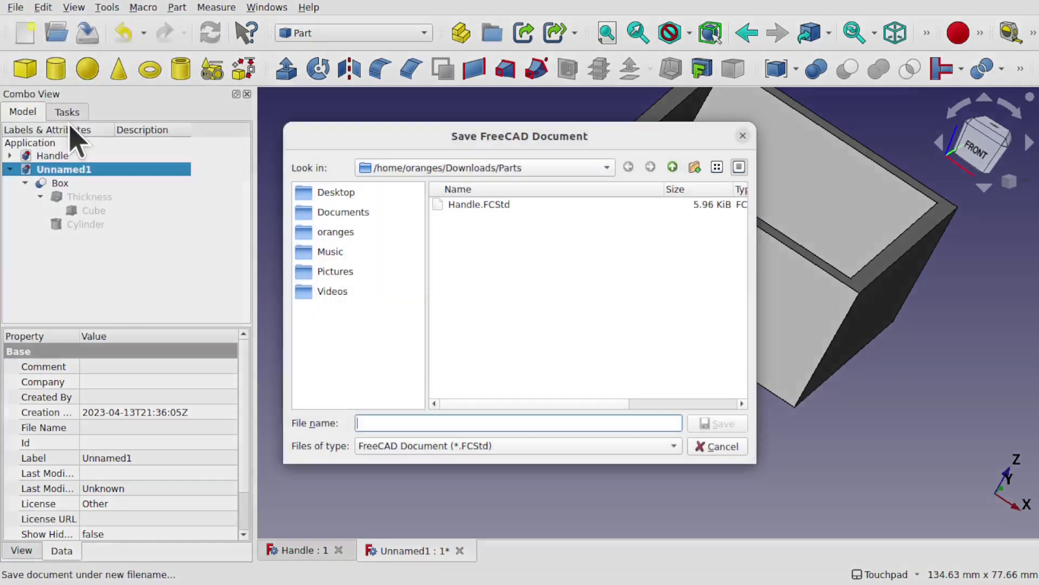
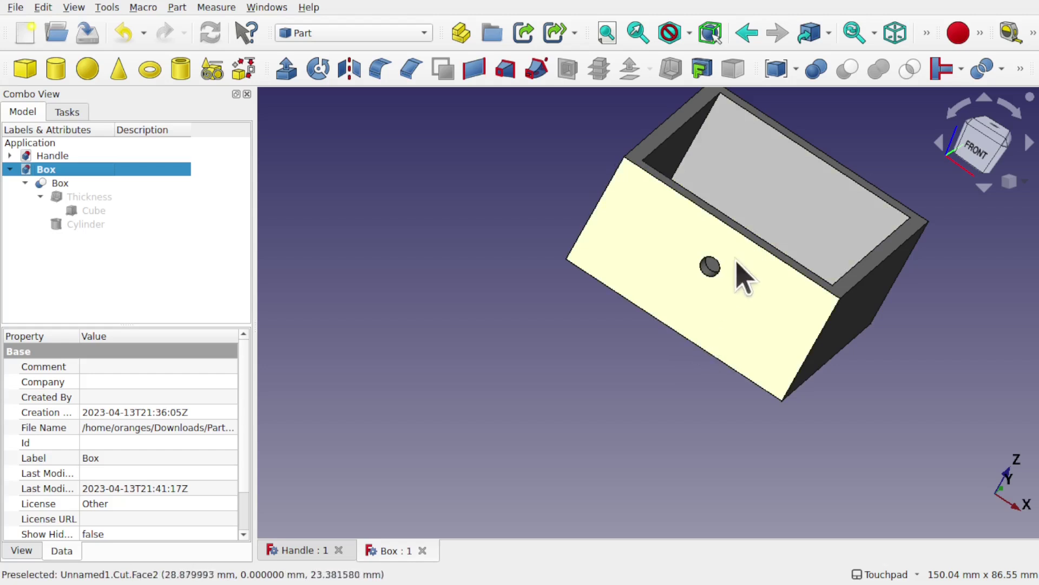
scroll(441, 193, "down", 3)
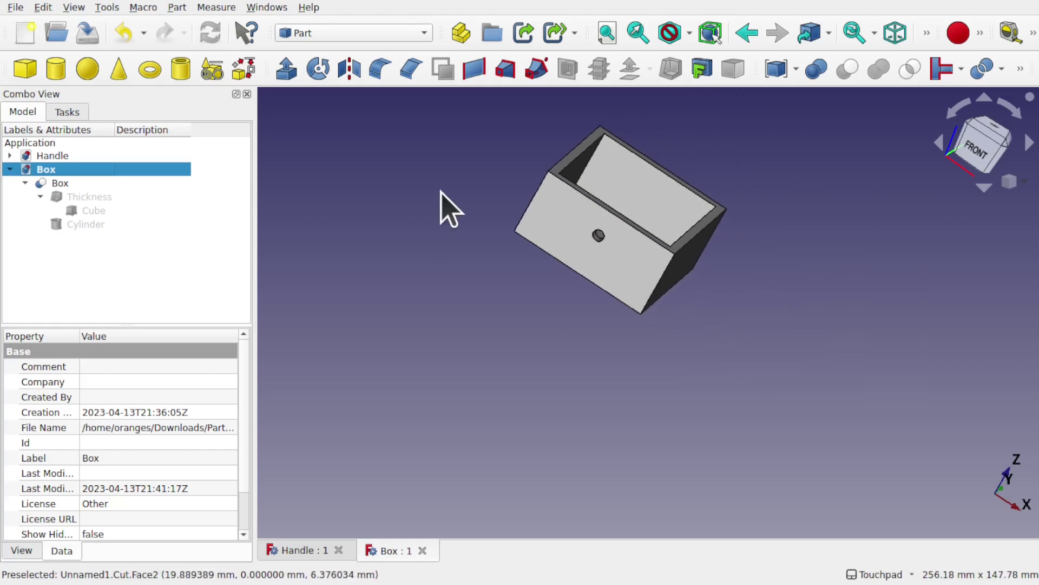
- Create a new document containing a cube with its X position set to 0 mm
left_click(25, 34)
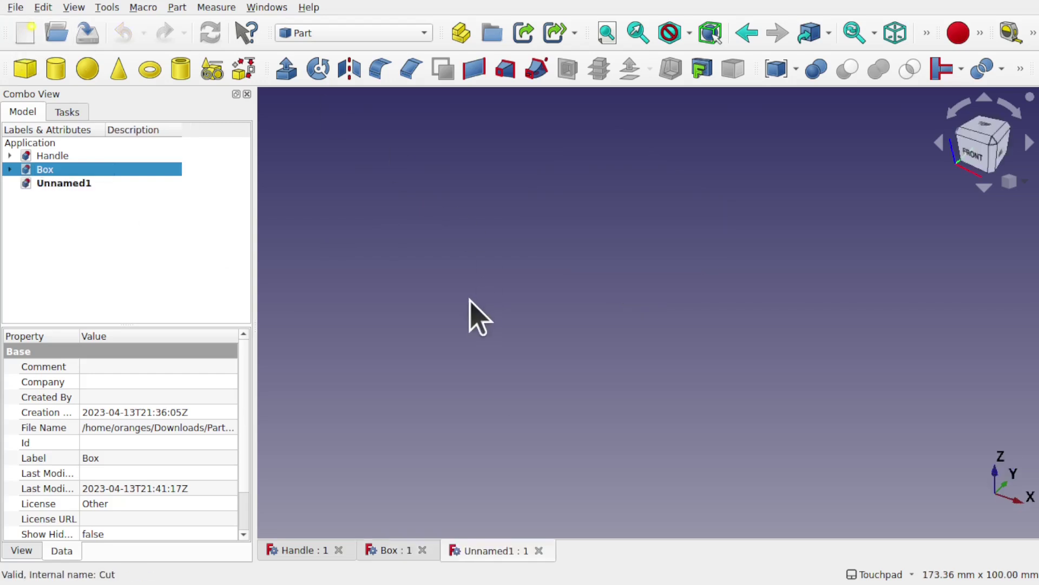
left_click(21, 73)
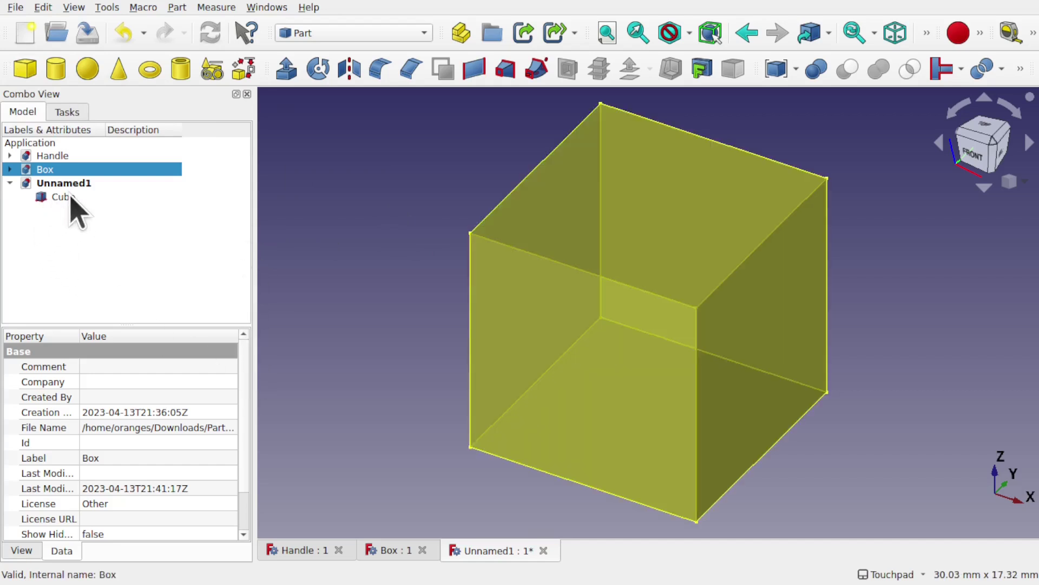
left_click(73, 200)
left_click(134, 473)
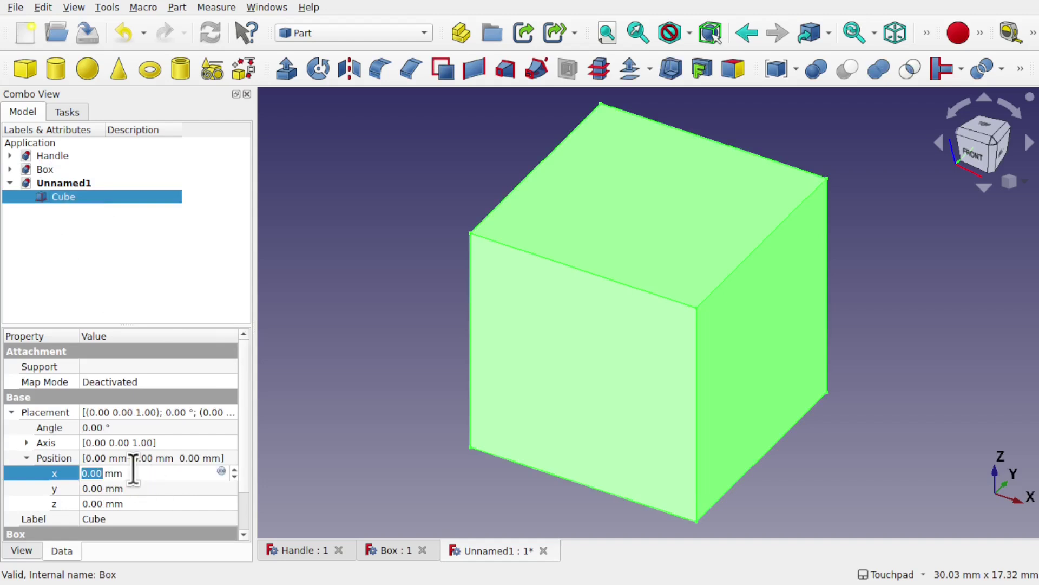
type("0")
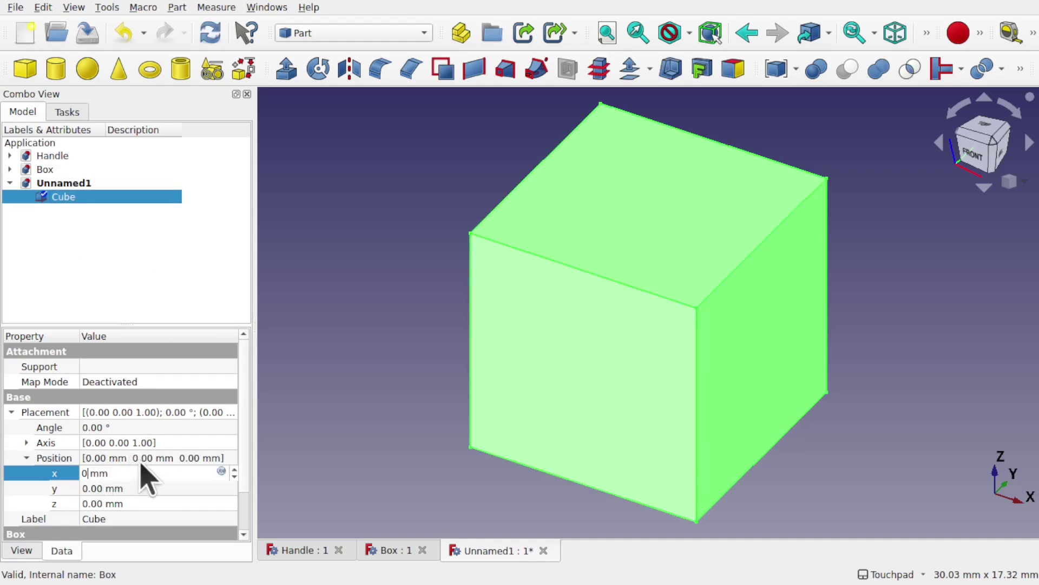
left_click(16, 458)
left_click(26, 458)
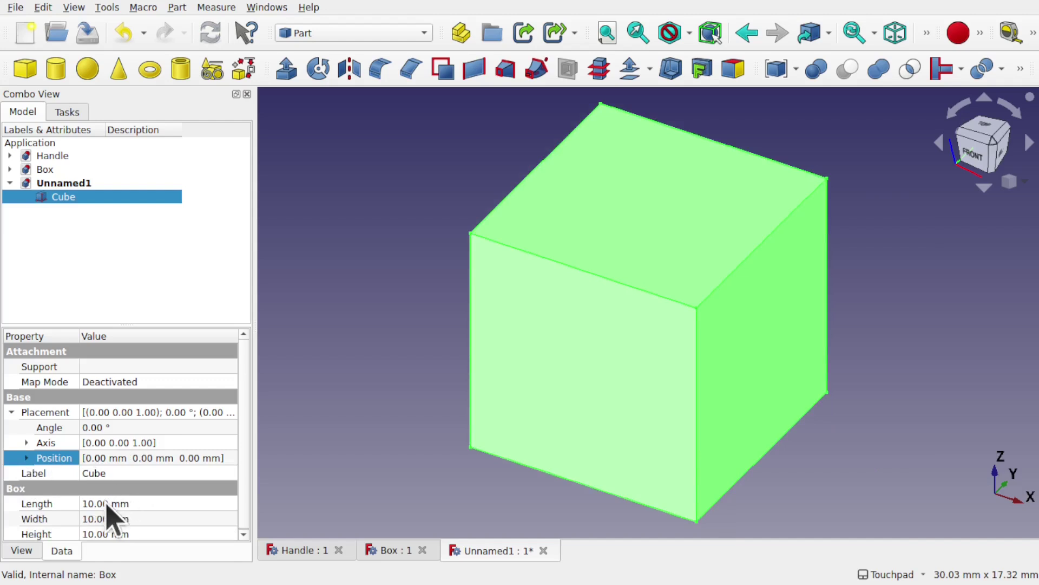
- Set the cube's length to 50 mm, width to 50 mm and height to 30 mm
left_click(144, 504)
type("50")
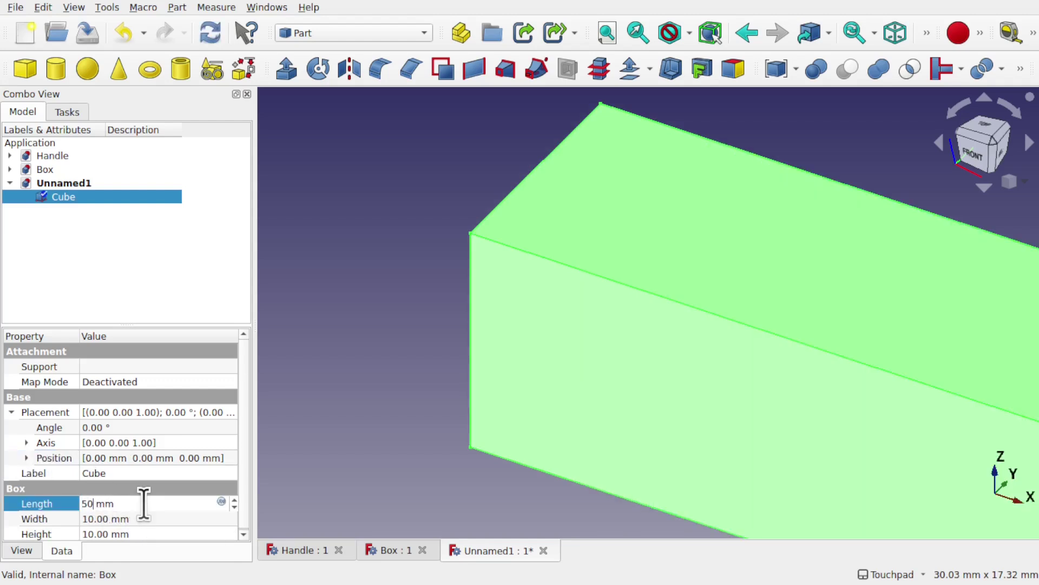
left_click(138, 518)
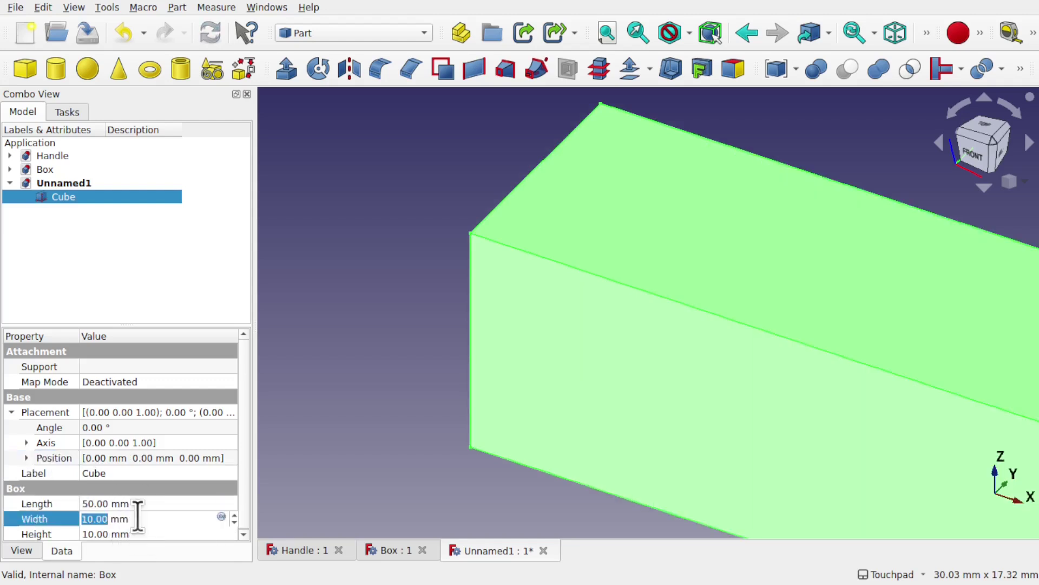
type("50")
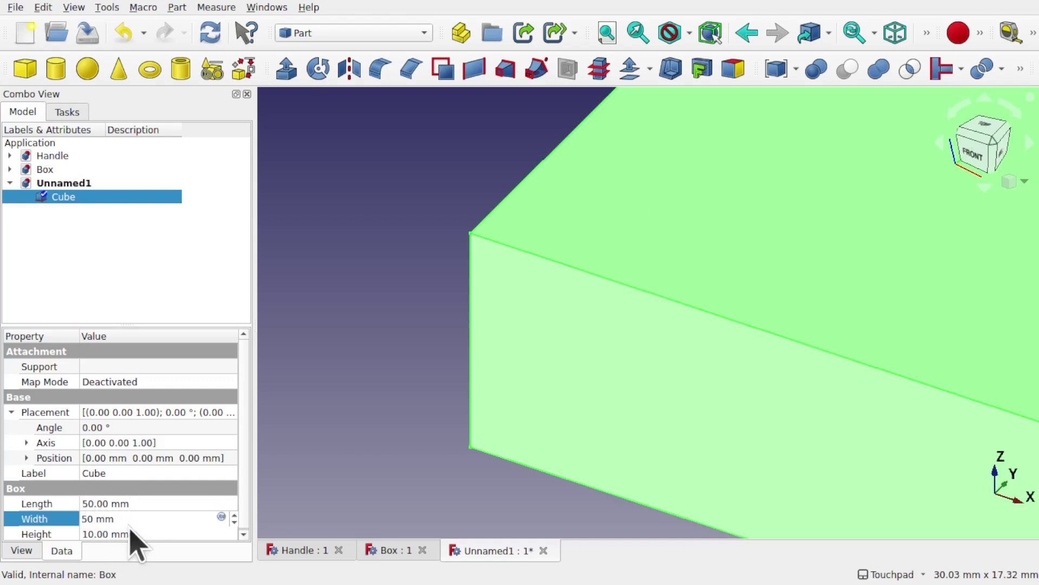
left_click(135, 534)
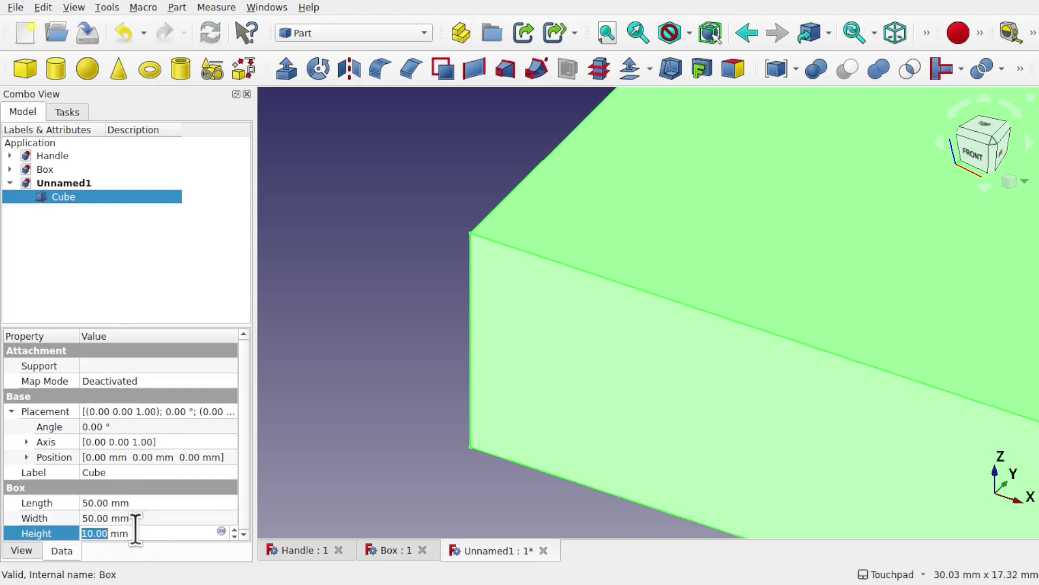
type("30")
type("0")
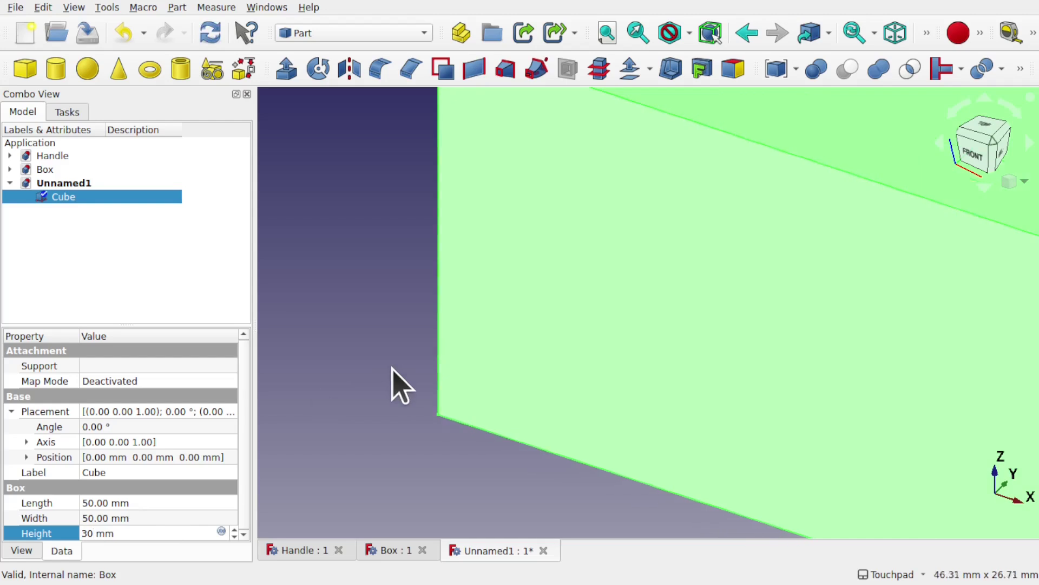
- Hollow the cube through its front face using Thickness with 2 mm walls, Skin mode and the Intersection join type
left_click(773, 422)
left_click(515, 348)
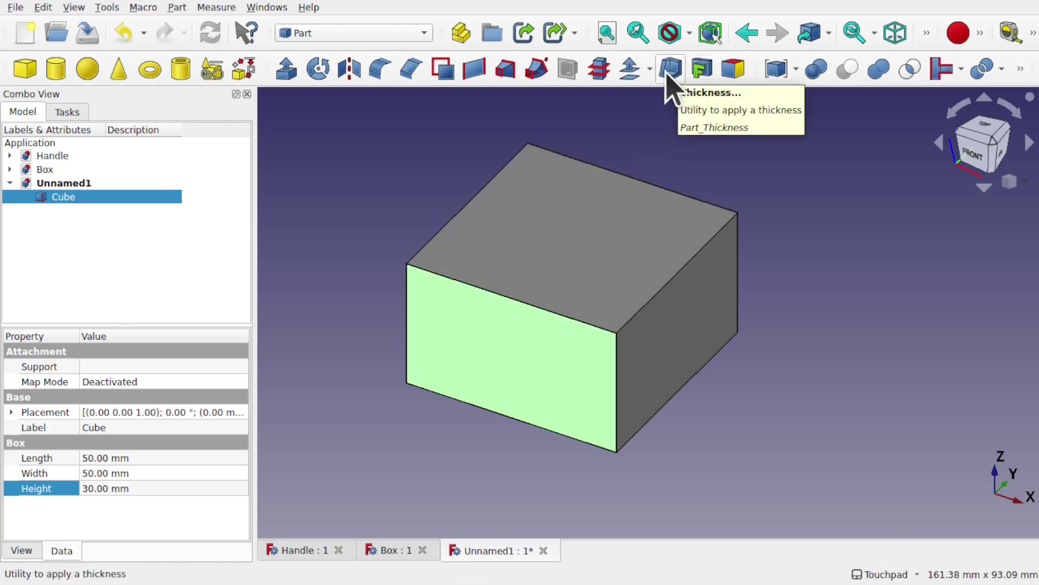
left_click(177, 9)
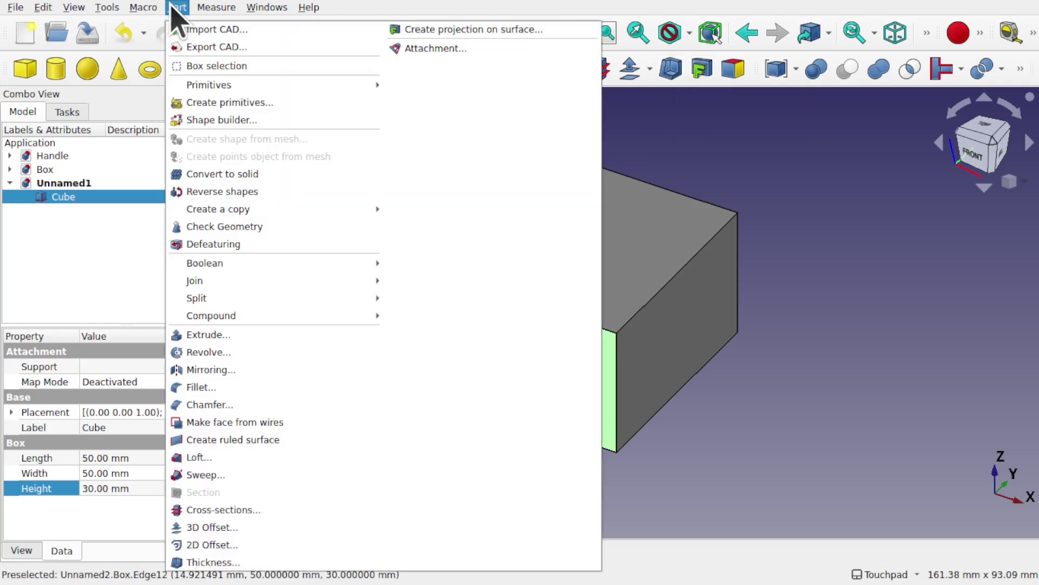
left_click(247, 563)
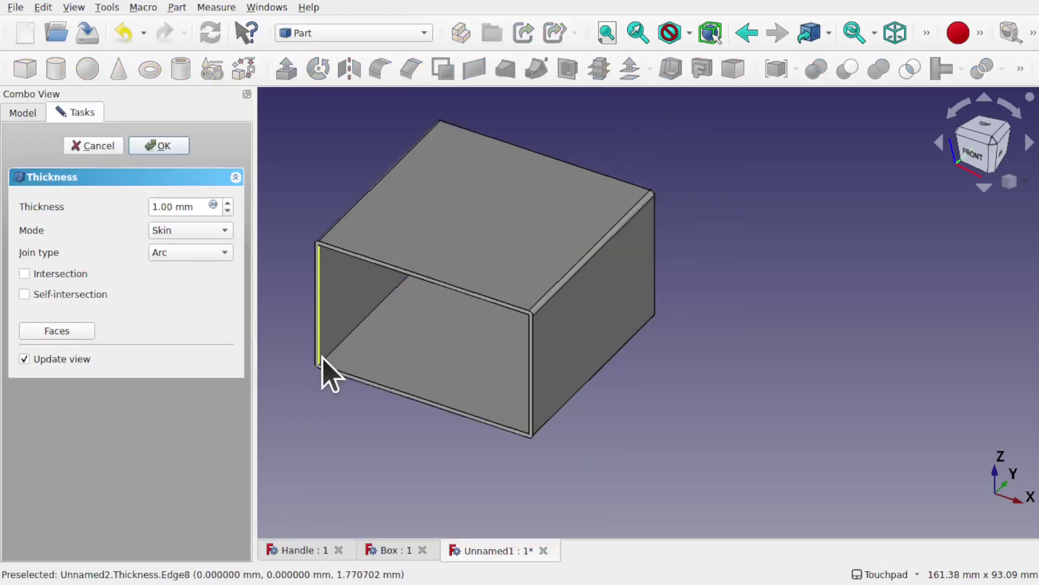
left_click(172, 207)
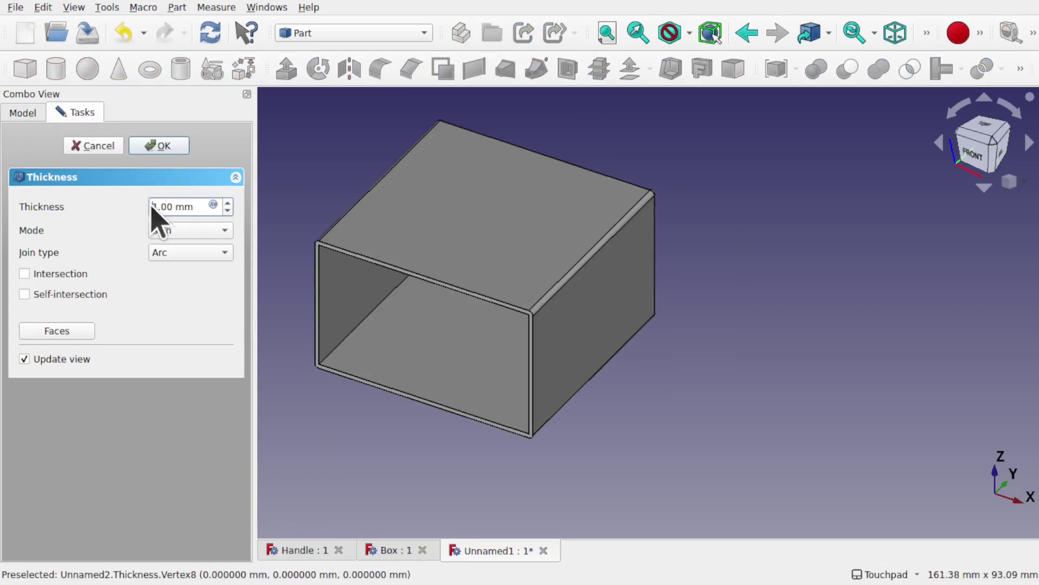
left_click(177, 251)
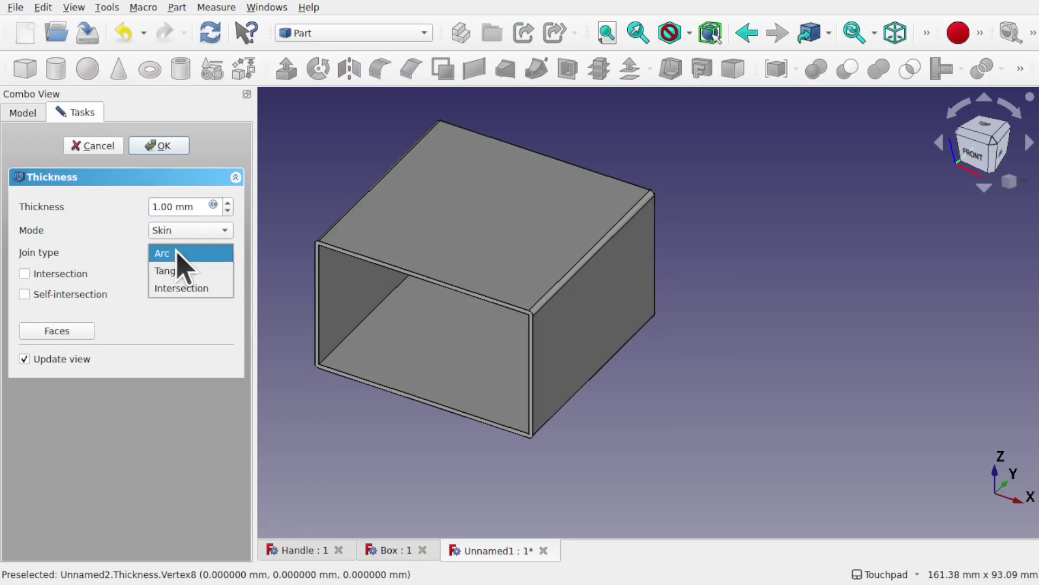
left_click(181, 288)
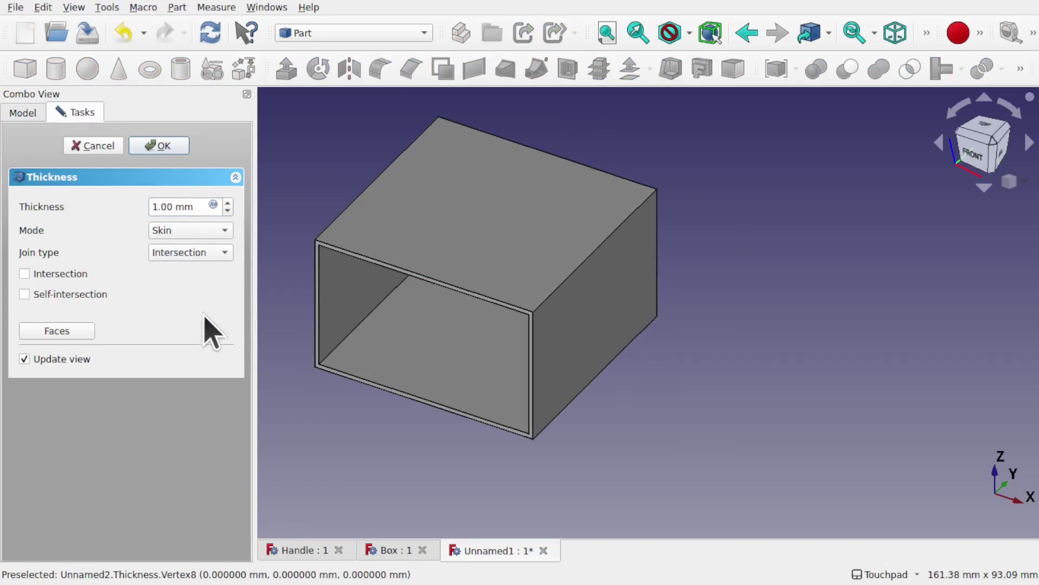
left_click(154, 206)
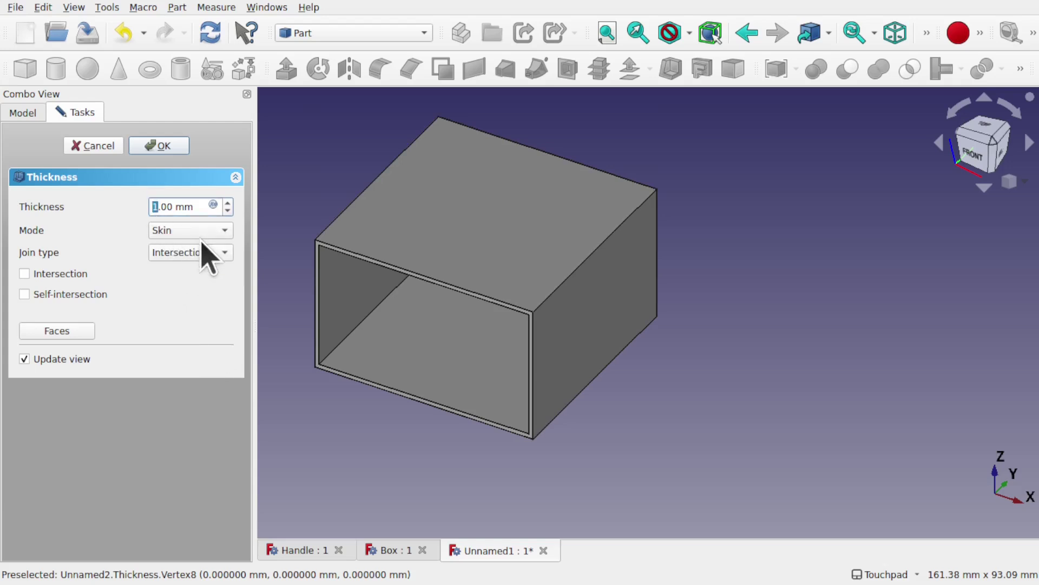
type("2")
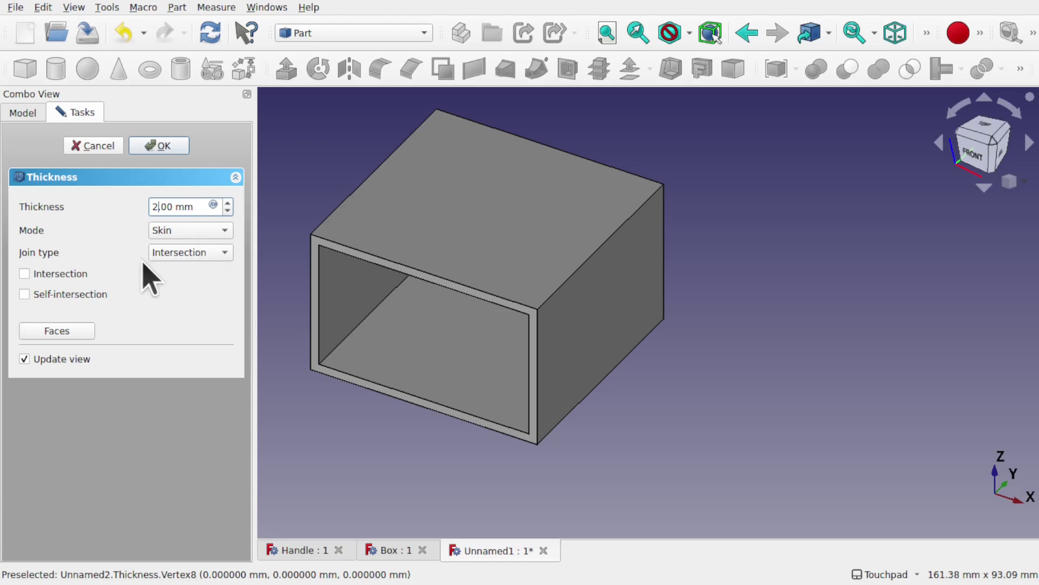
left_click(154, 150)
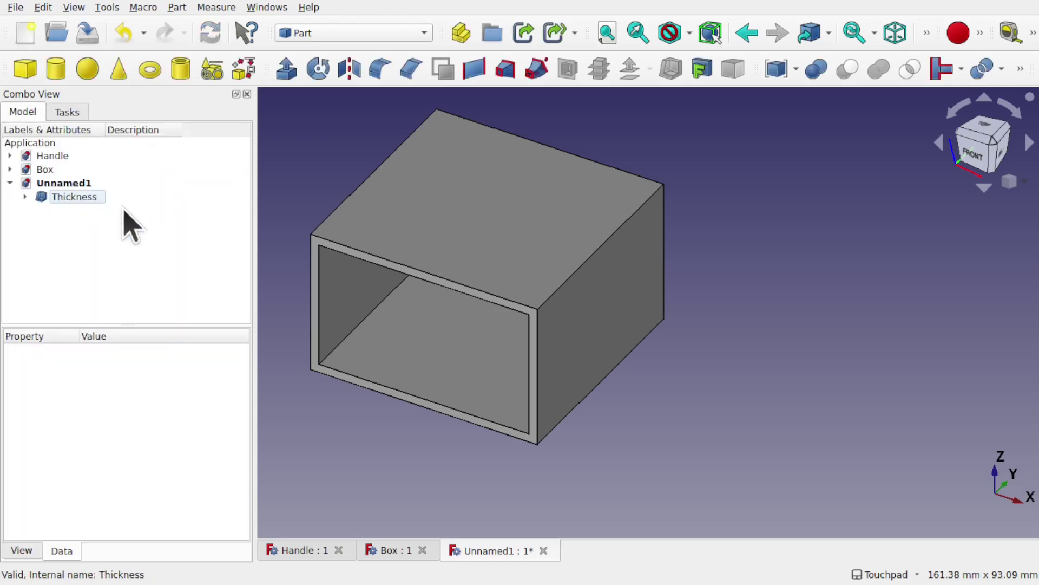
- Rename the hollowed Thickness object as Container
left_click(76, 197)
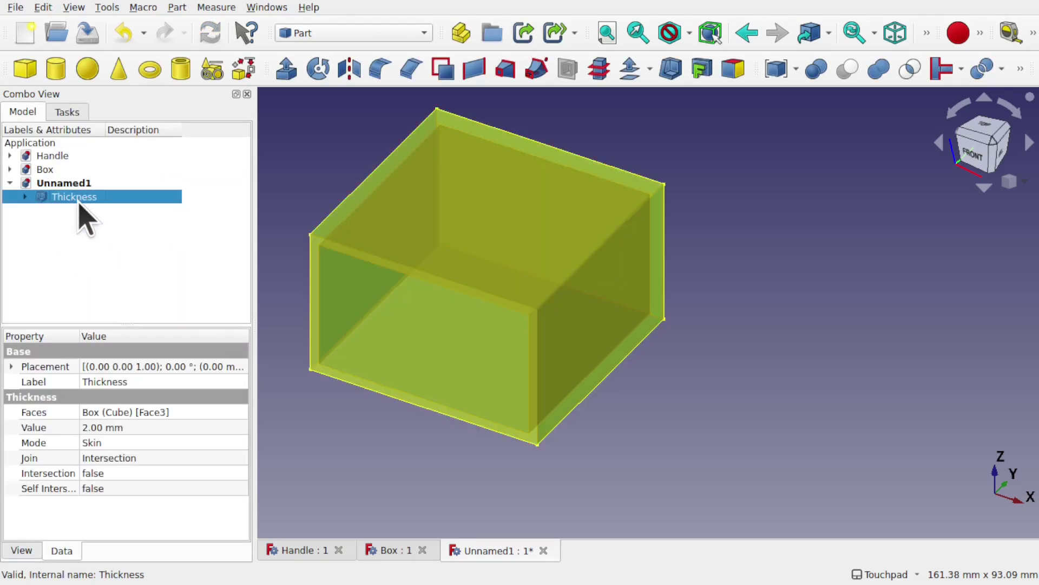
right_click(79, 199)
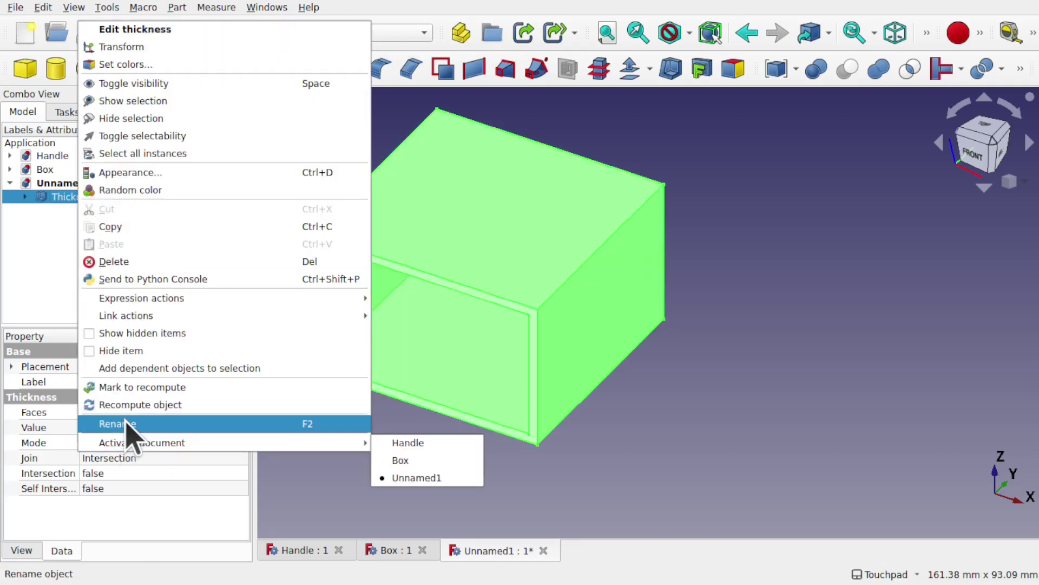
left_click(128, 425)
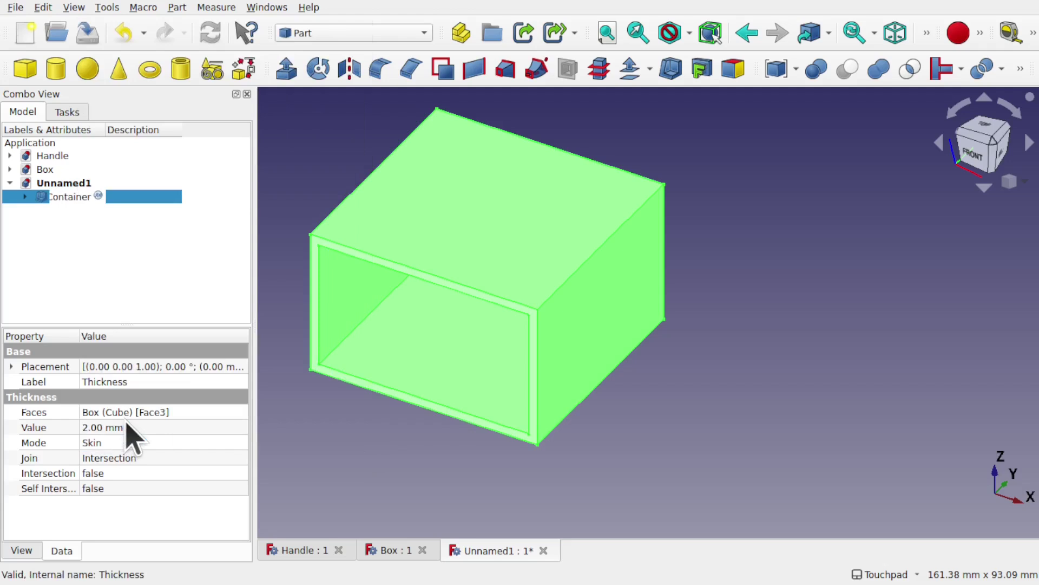
type("Container")
key("Return")
- Save the new document as Container in the Parts folder and collapse its entry in the model tree
left_click(70, 184)
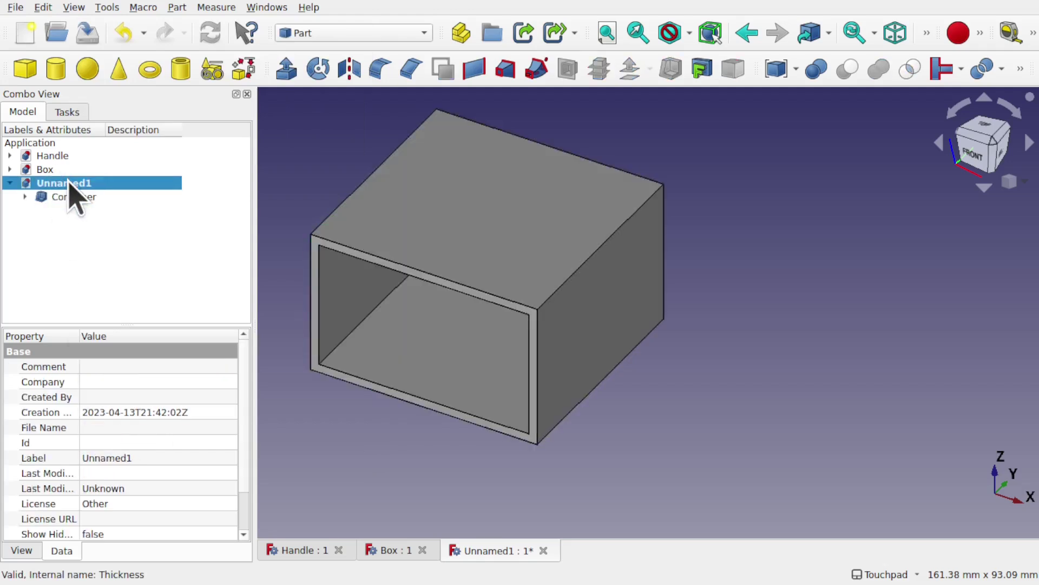
left_click(14, 7)
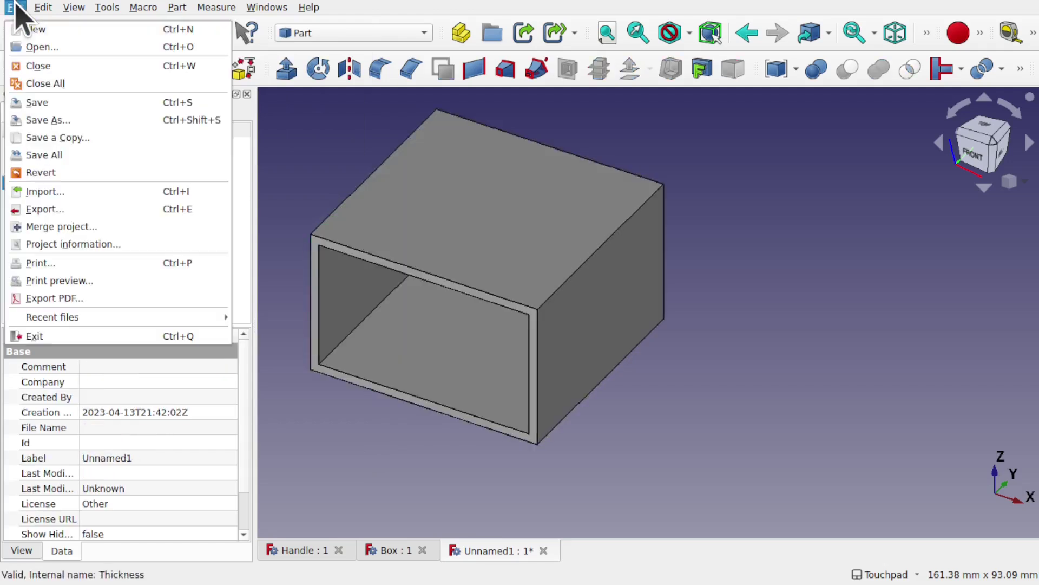
left_click(59, 120)
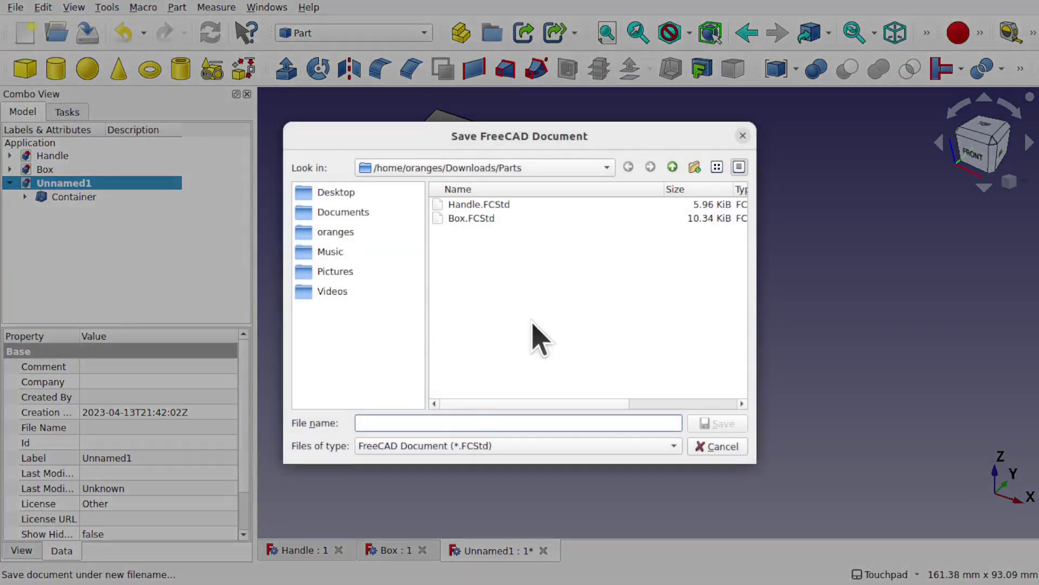
type("Container")
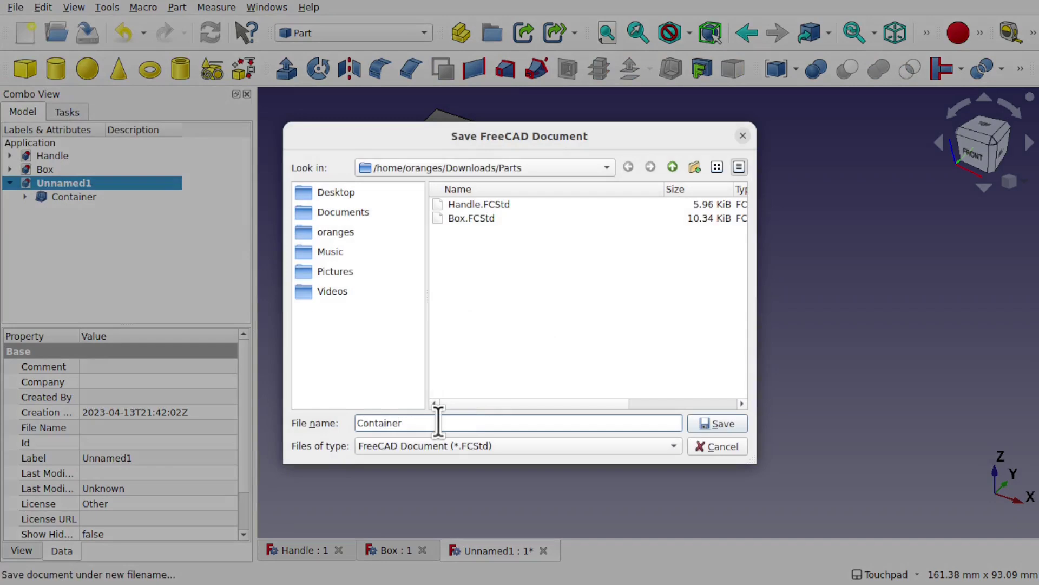
key("Return")
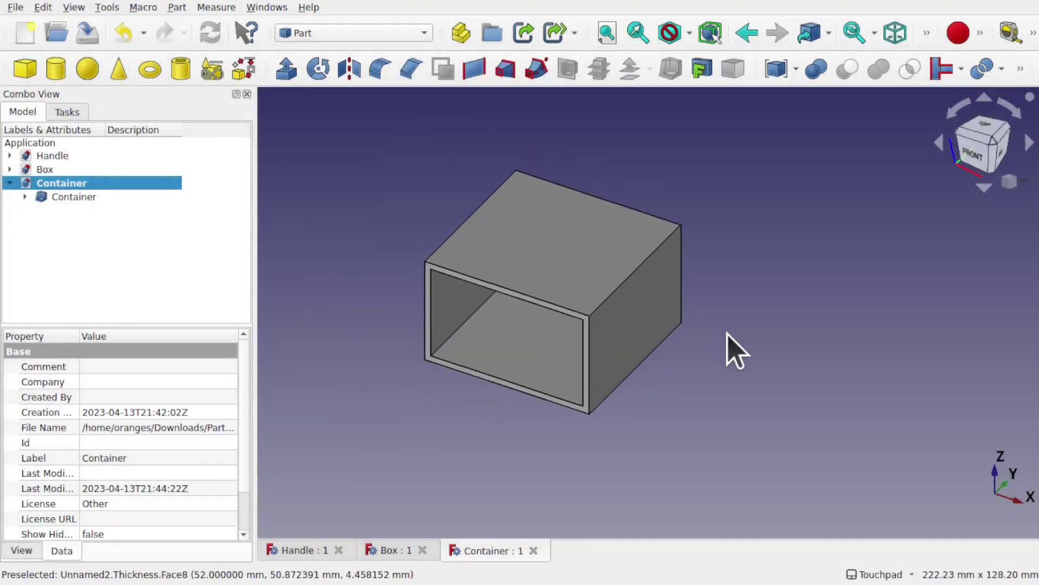
left_click(9, 184)
left_click(86, 246)
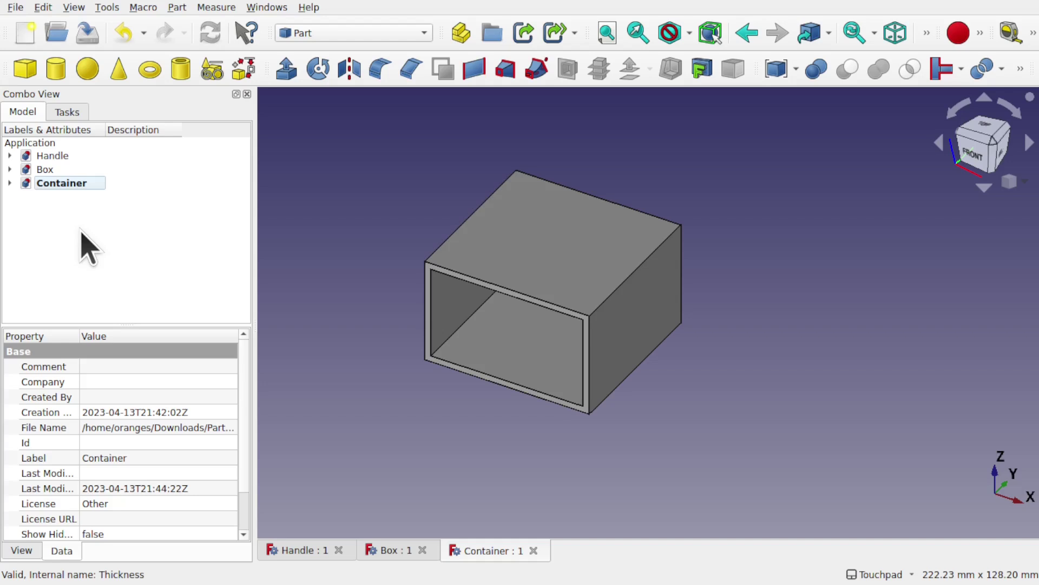
- Switch to the A2plus workbench
left_click(108, 8)
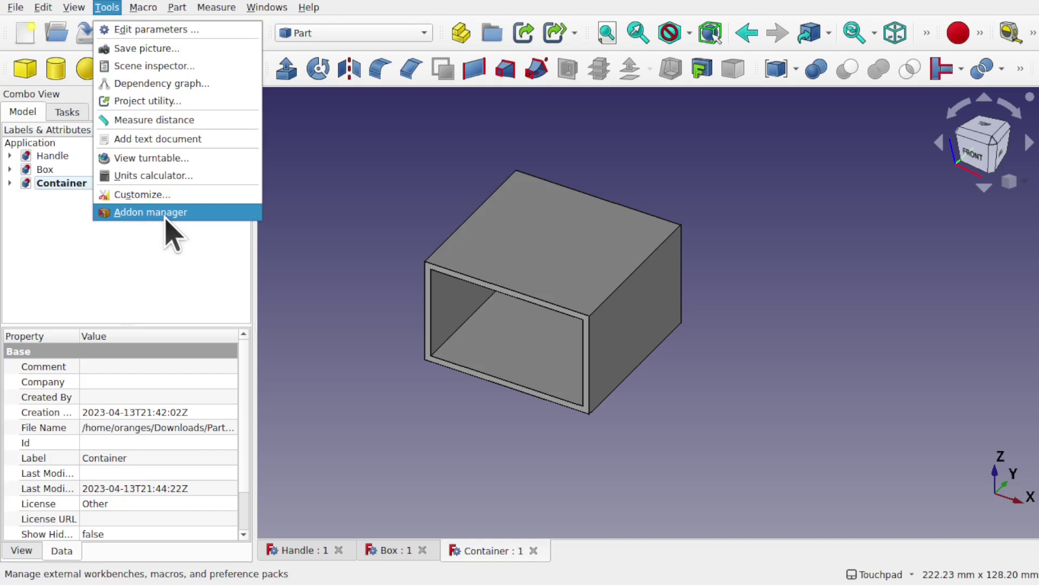
left_click(158, 282)
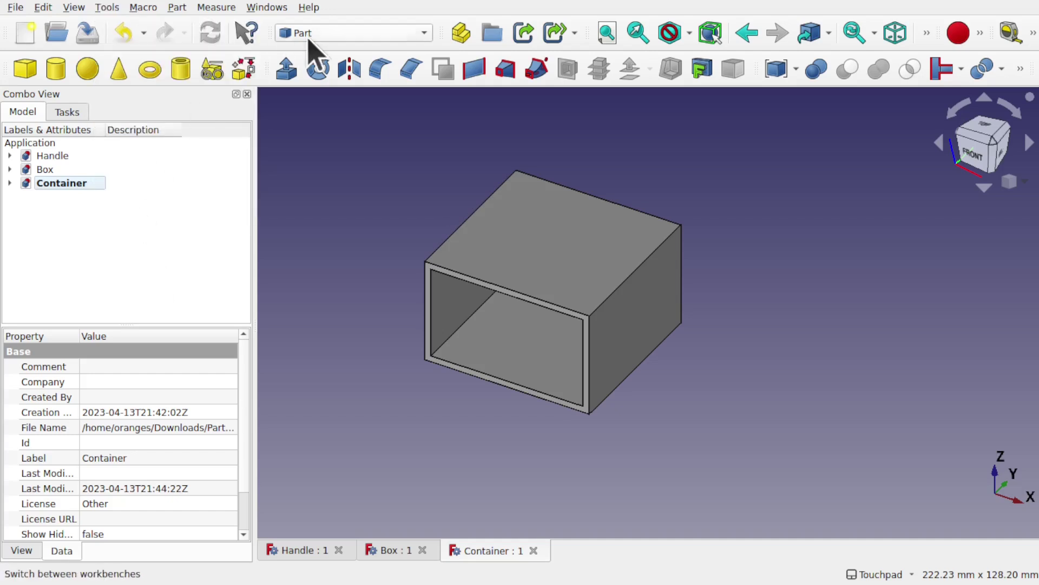
left_click(345, 33)
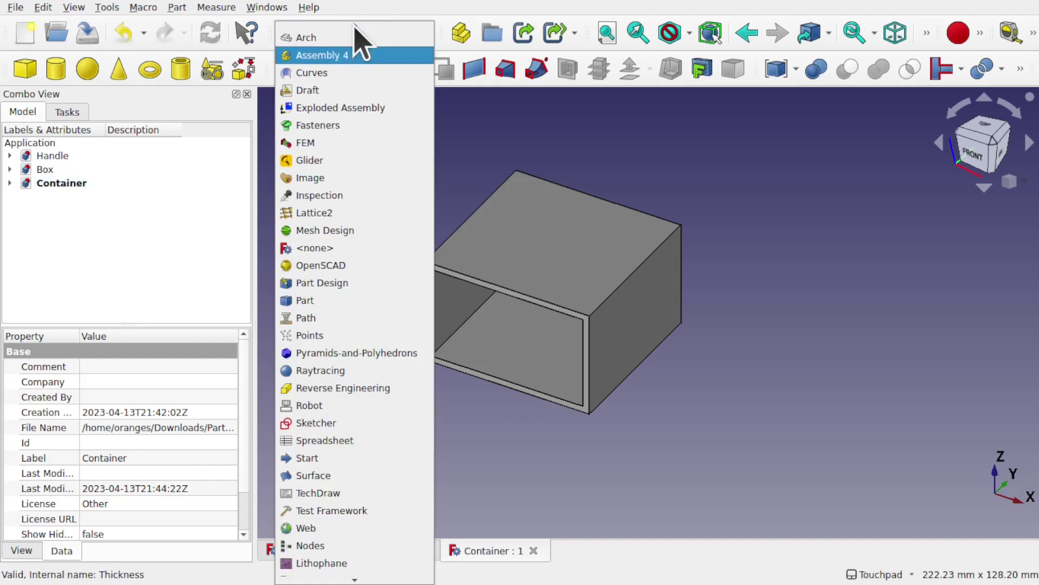
left_click(339, 31)
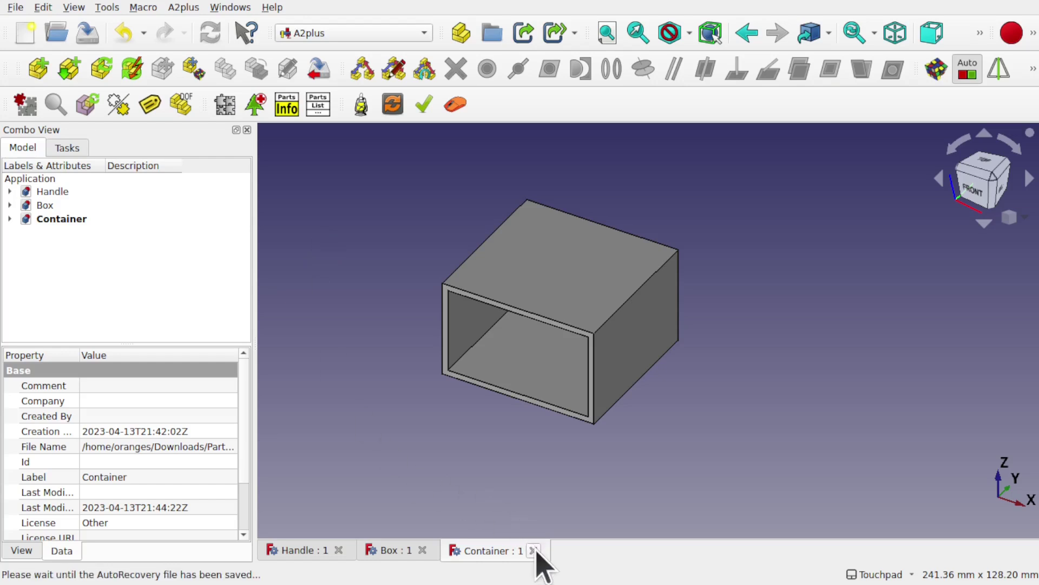
- Close the open Container, Box and Handle documents
left_click(532, 550)
left_click(423, 551)
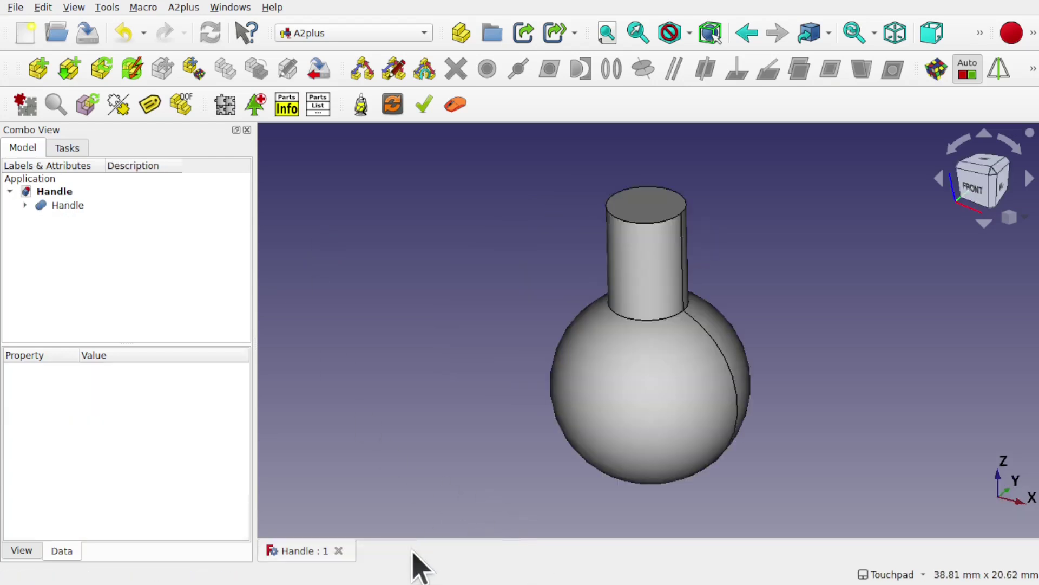
left_click(339, 550)
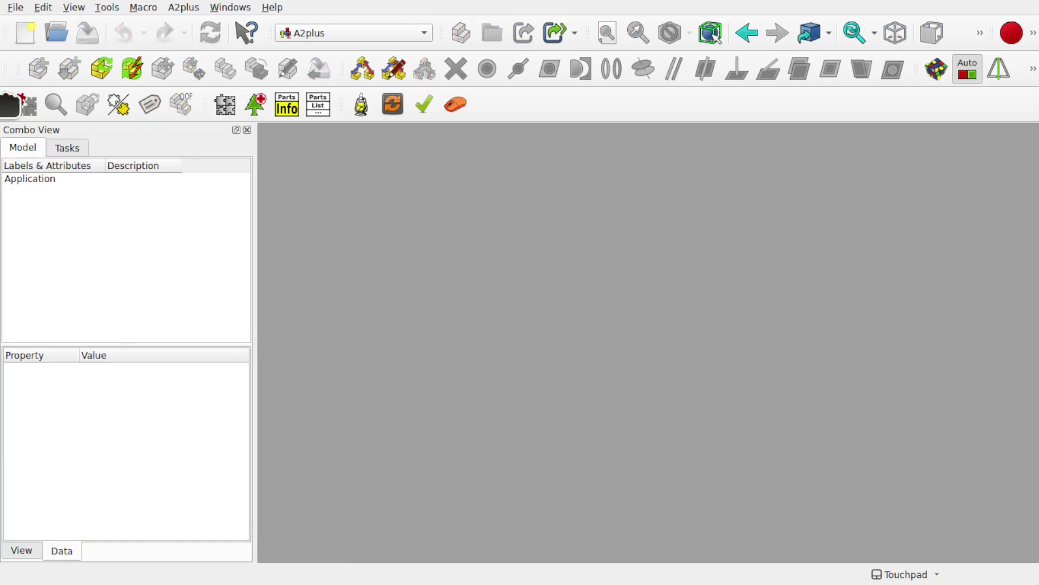
- Create a new document and save it as ChestAssem in the Parts folder
left_click(24, 34)
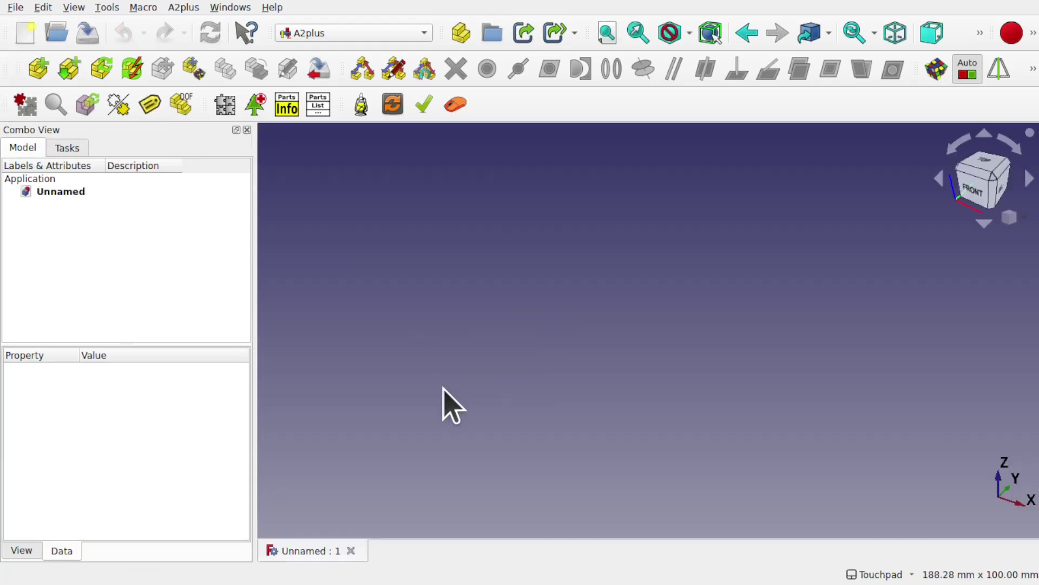
left_click(15, 8)
left_click(46, 120)
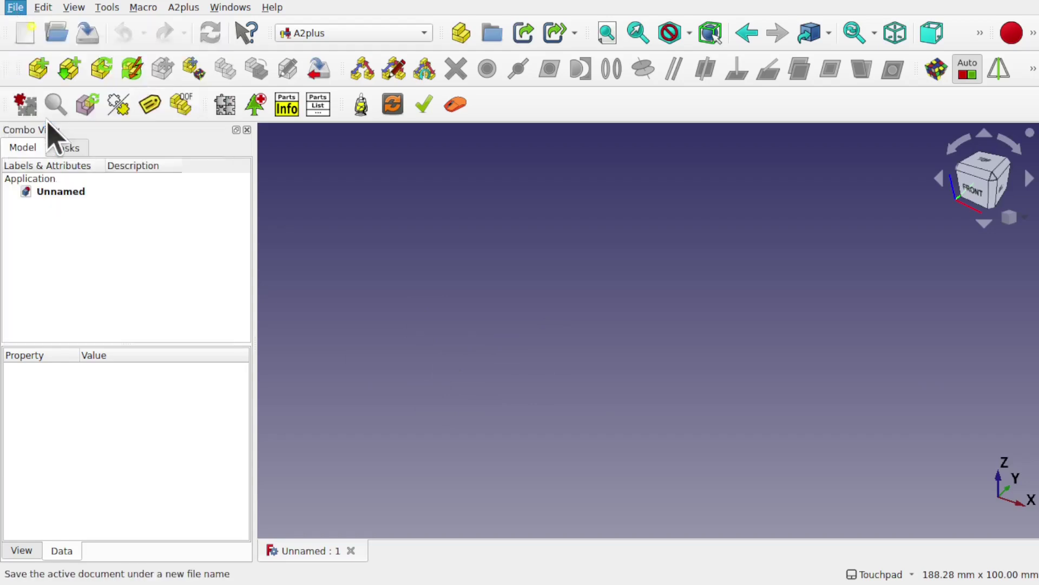
type("ChestAssem")
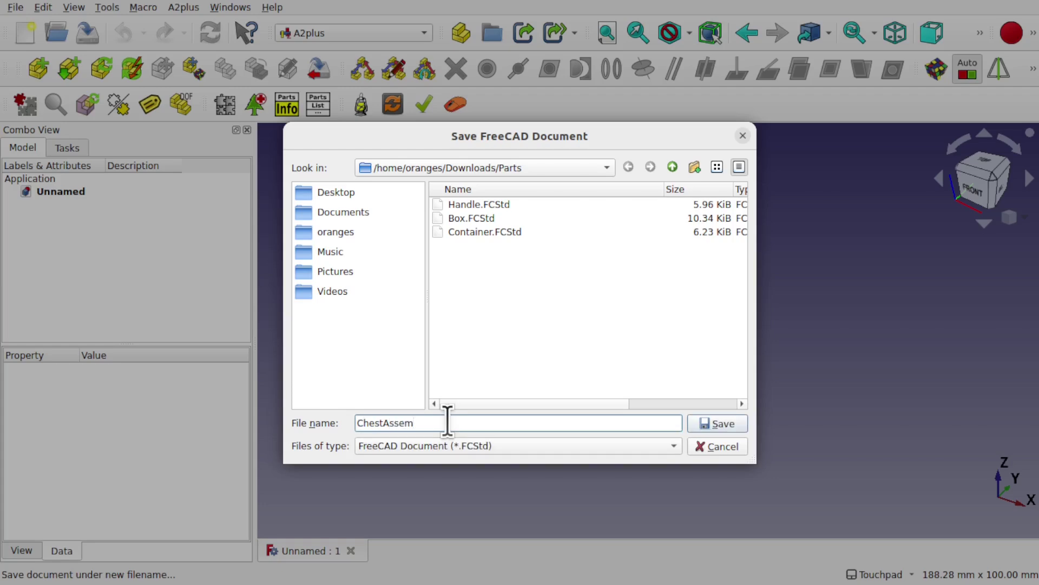
key("Return")
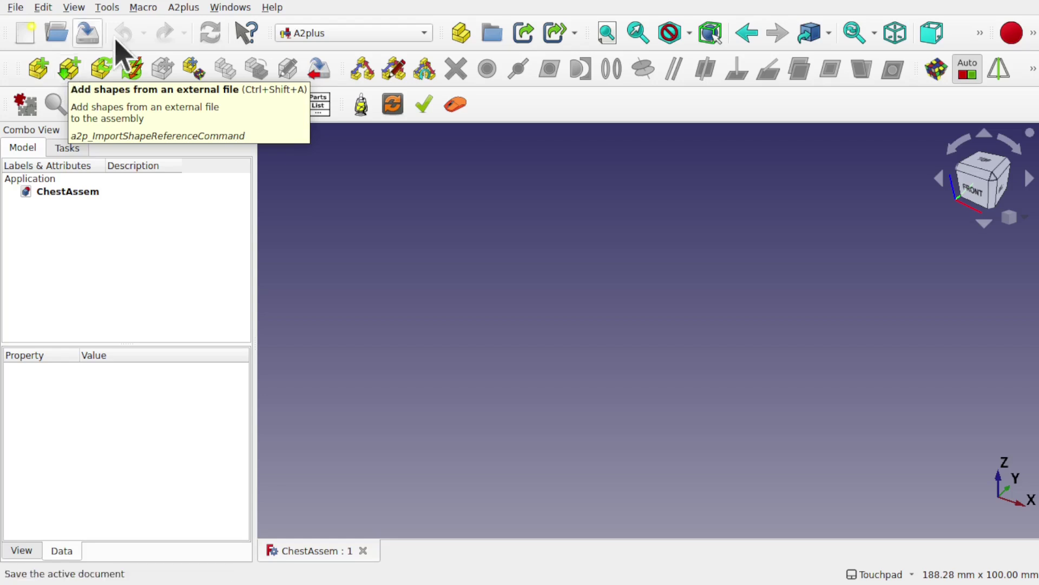
- Add the Container shape from the external file Container.FCStd to the assembly
left_click(189, 8)
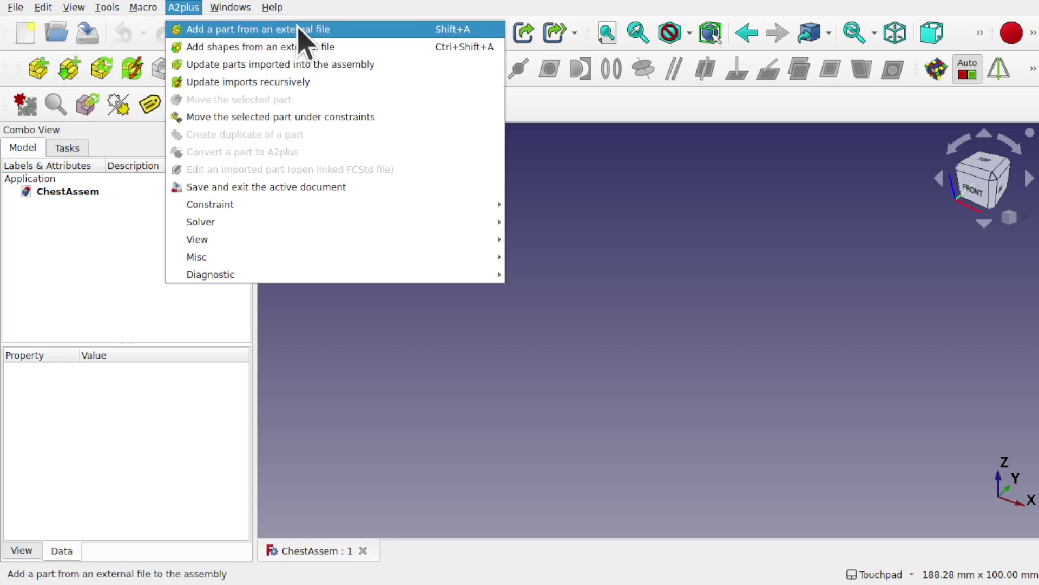
left_click(287, 53)
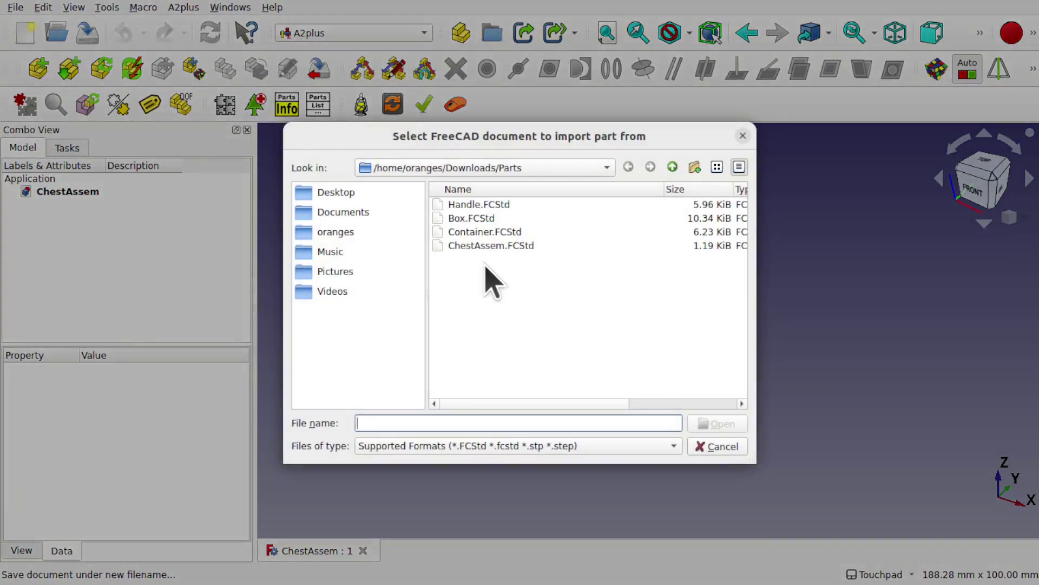
double_click(481, 232)
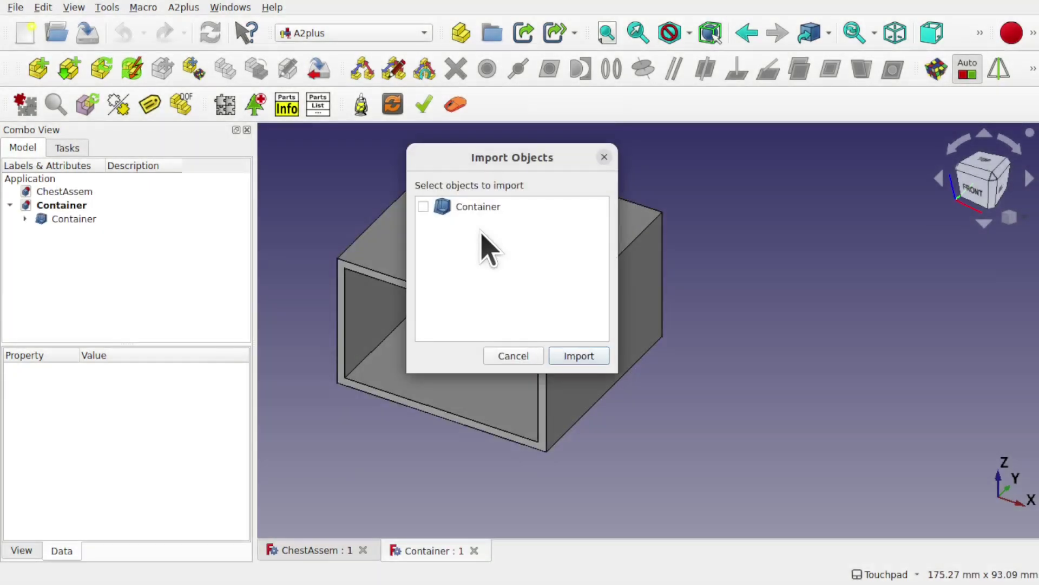
left_click(423, 206)
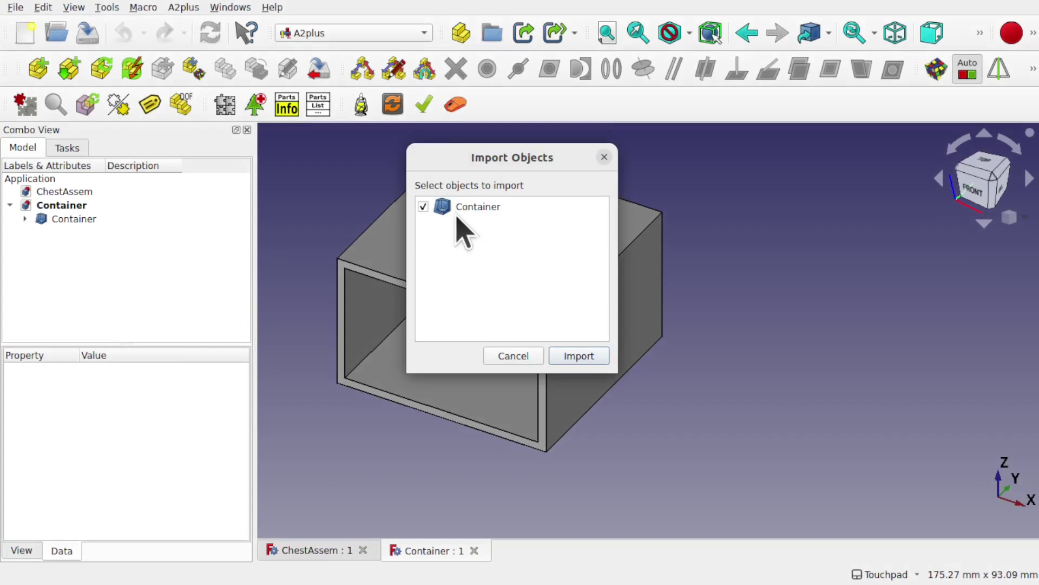
left_click(581, 358)
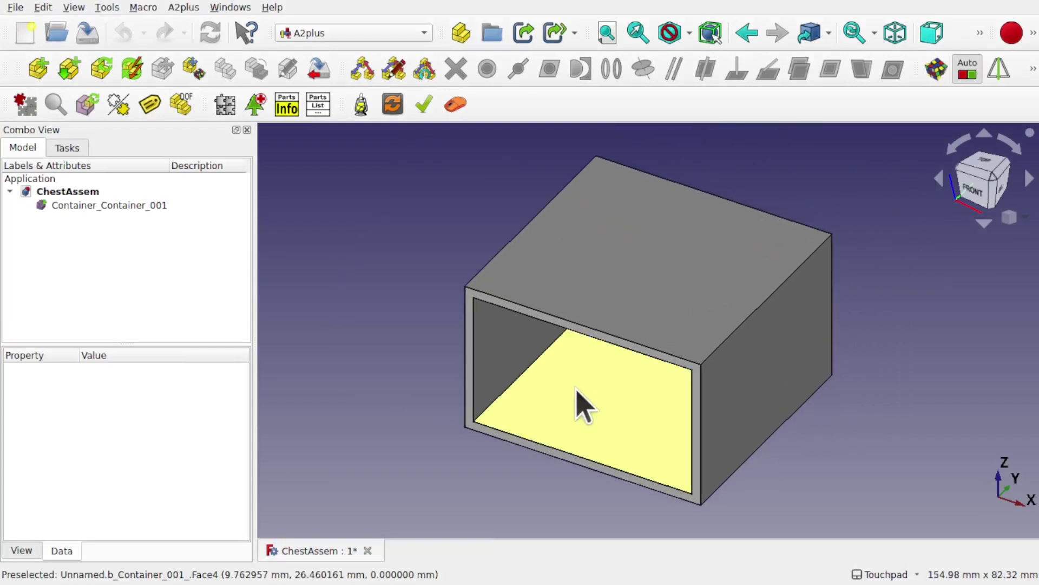
- Examine the imported container's part properties, including fixed Position and source File, widening the property name column to read them
left_click(103, 204)
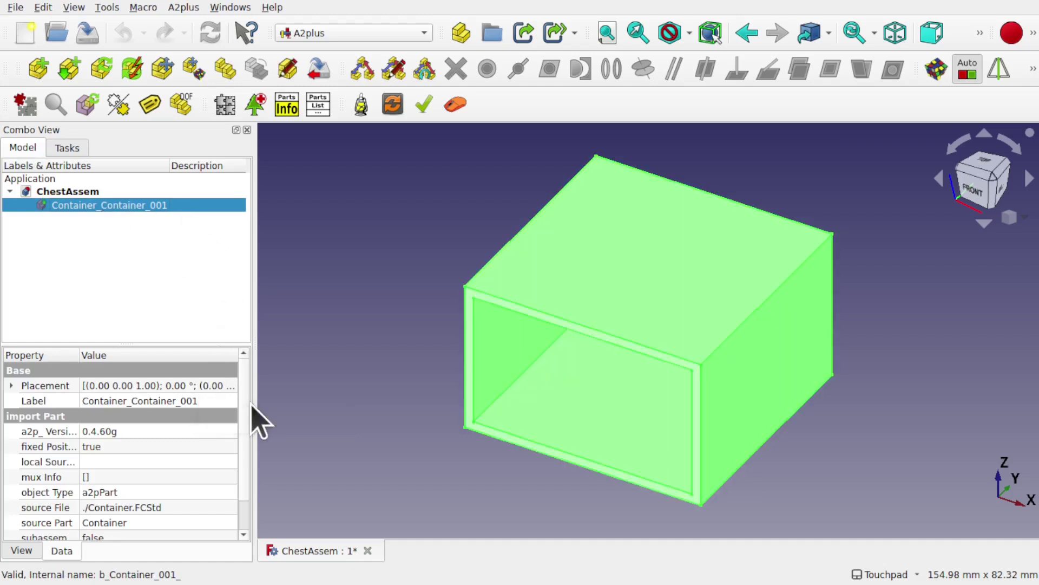
scroll(249, 422, "down", 2)
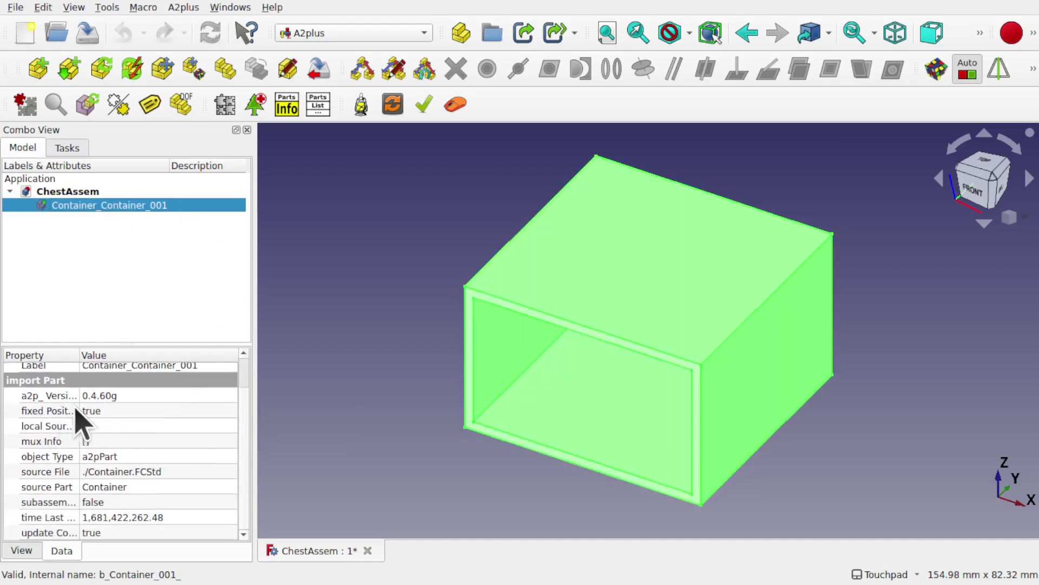
left_click_drag(79, 359, 112, 360)
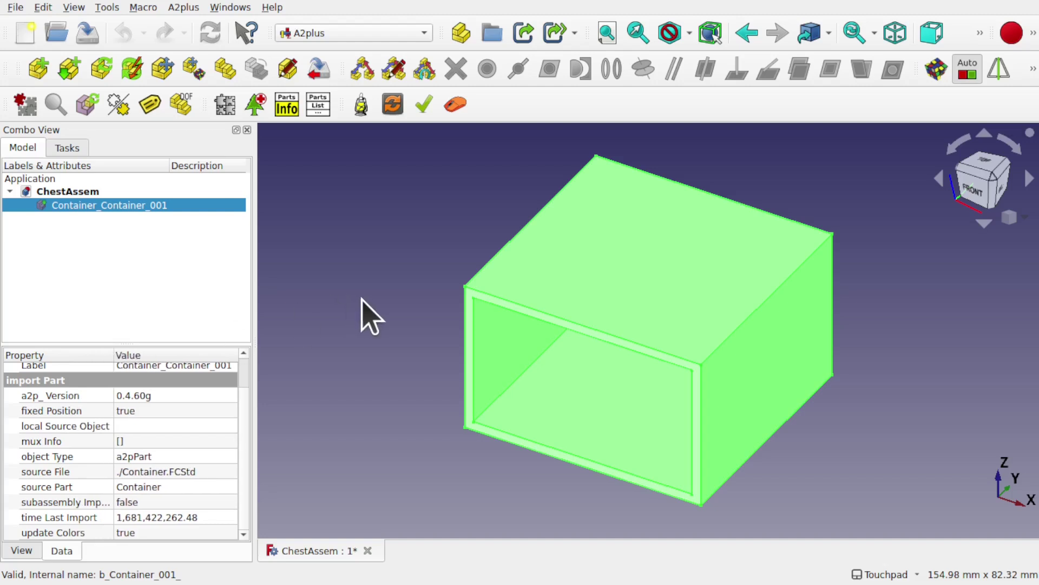
scroll(361, 298, "down", 2)
left_click(322, 228)
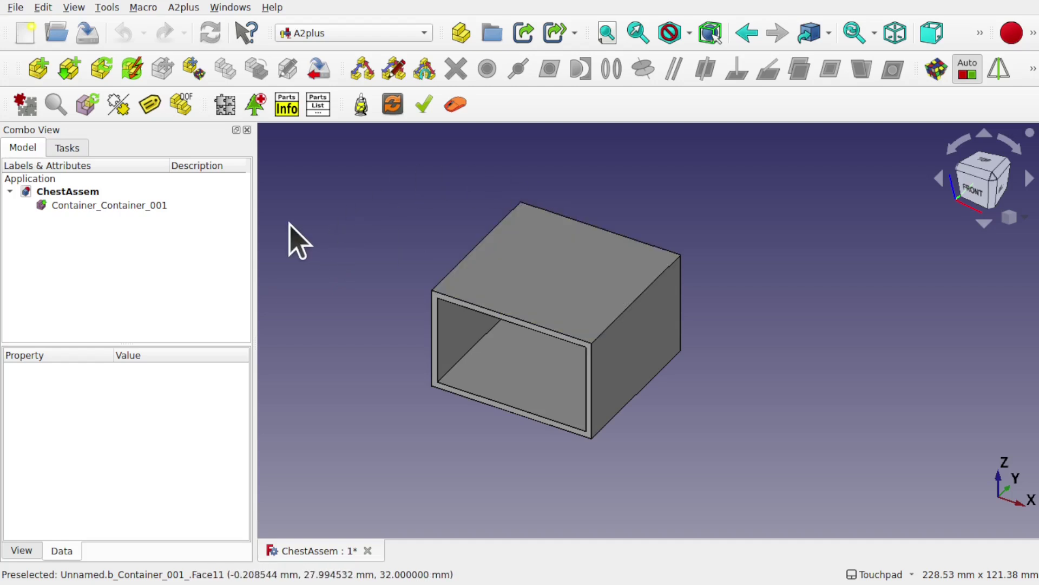
left_click(136, 205)
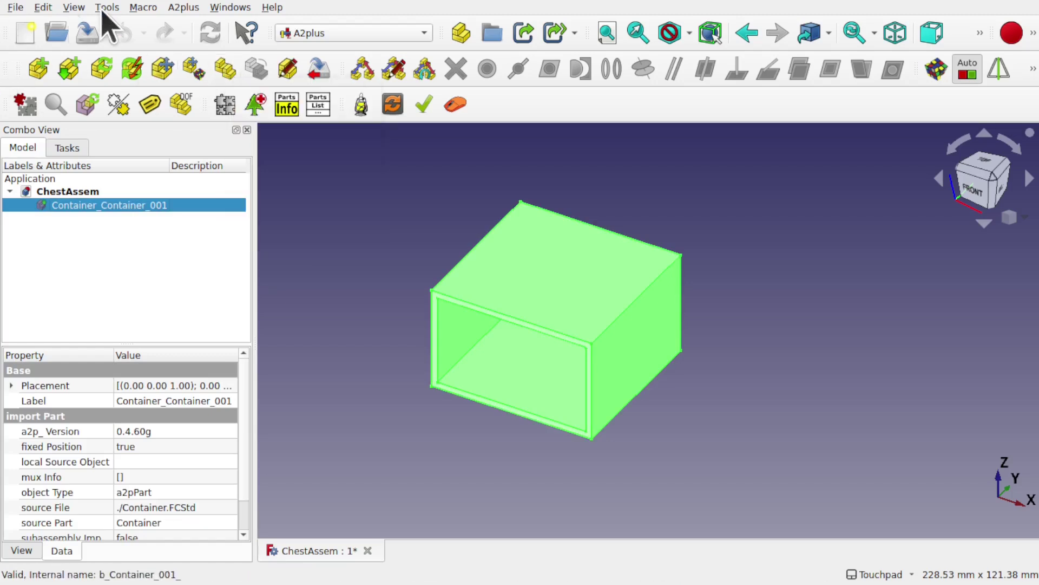
- Import the Container shape from Container.FCStd a second time and place it above and beside the first container
left_click(68, 76)
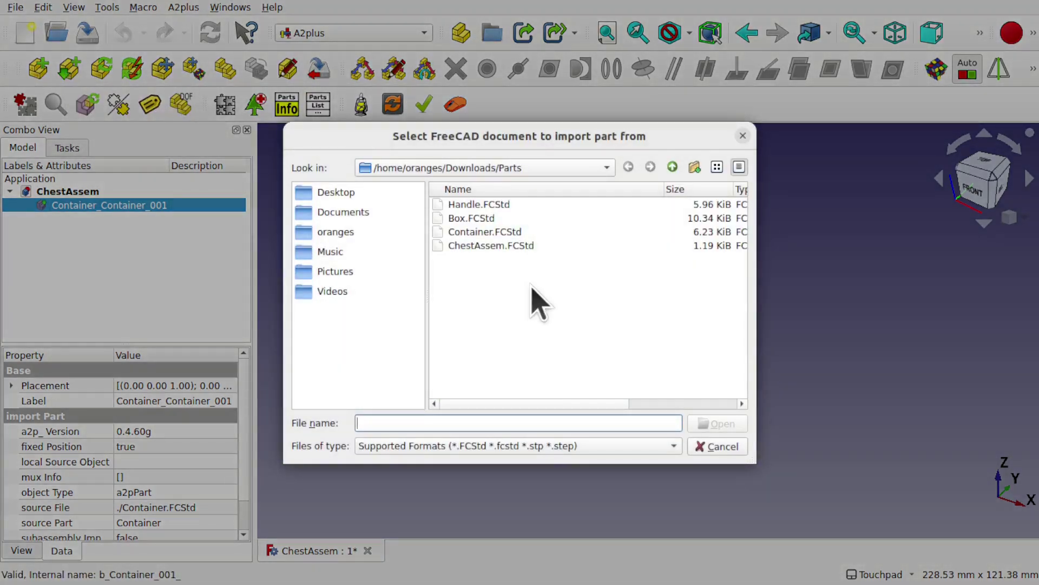
double_click(487, 233)
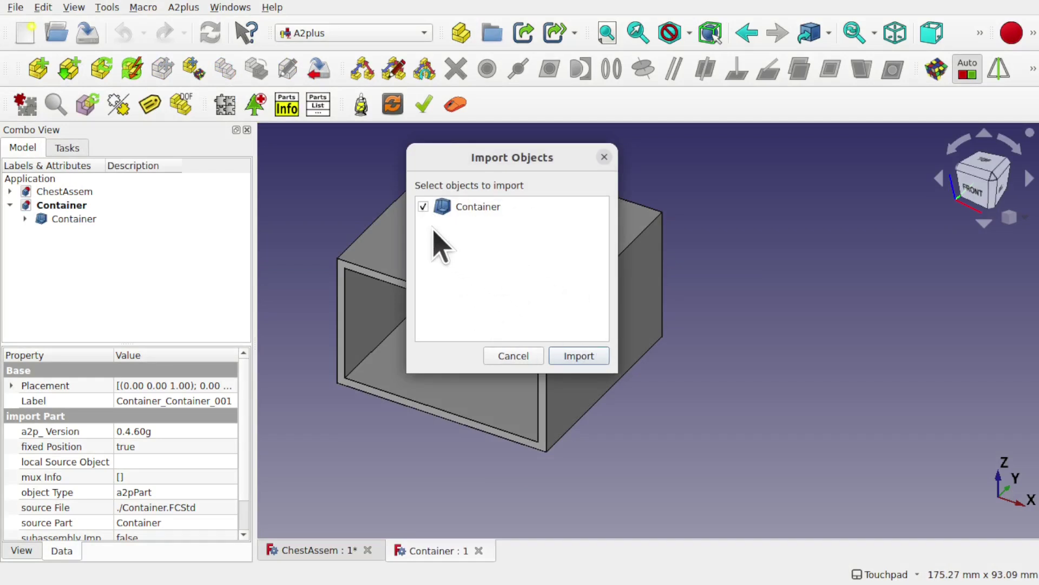
left_click(578, 355)
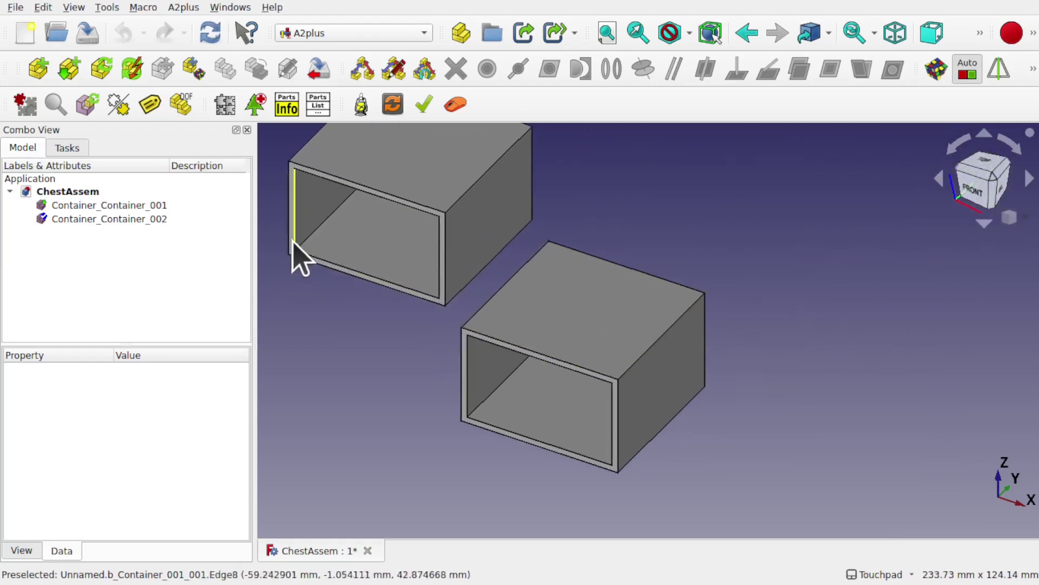
left_click(301, 242)
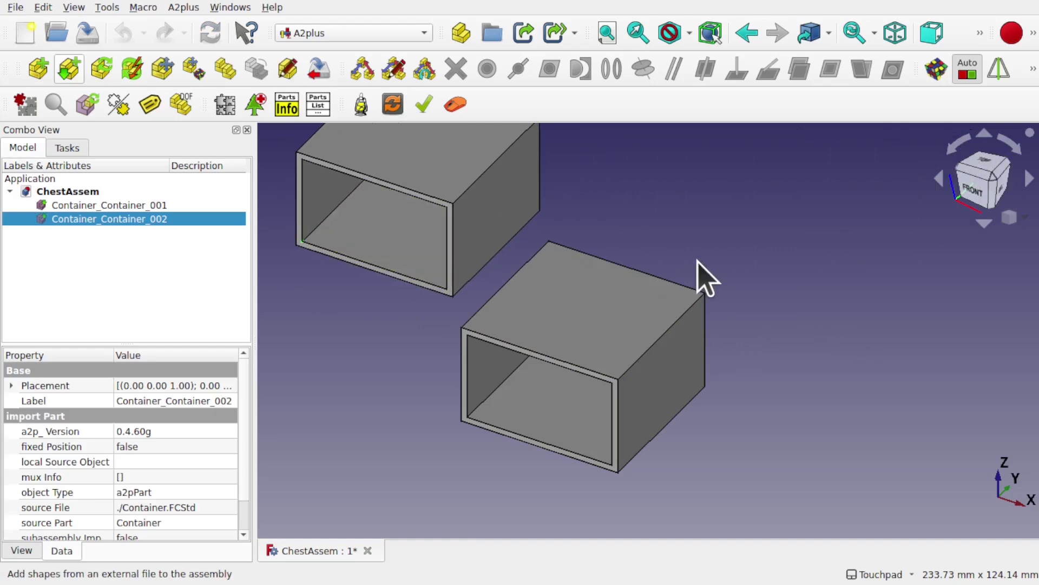
- Constrain the second container's lower right edge to the first container's upper right edge with axisCoincident, Direction aligned and Lock Rotation False
left_click_drag(724, 292, 578, 314, "alt")
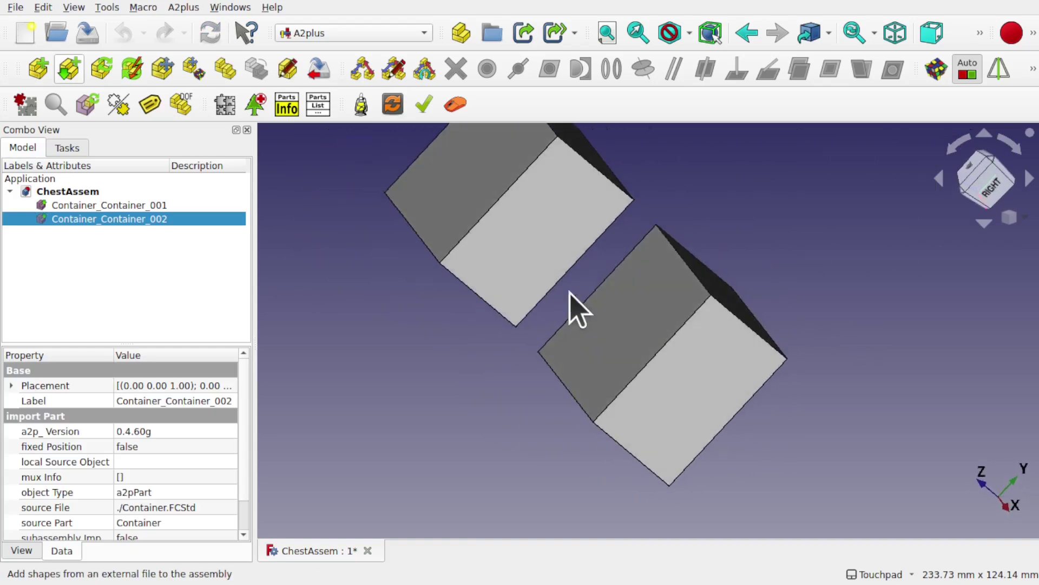
left_click_drag(575, 267, 704, 230, "alt")
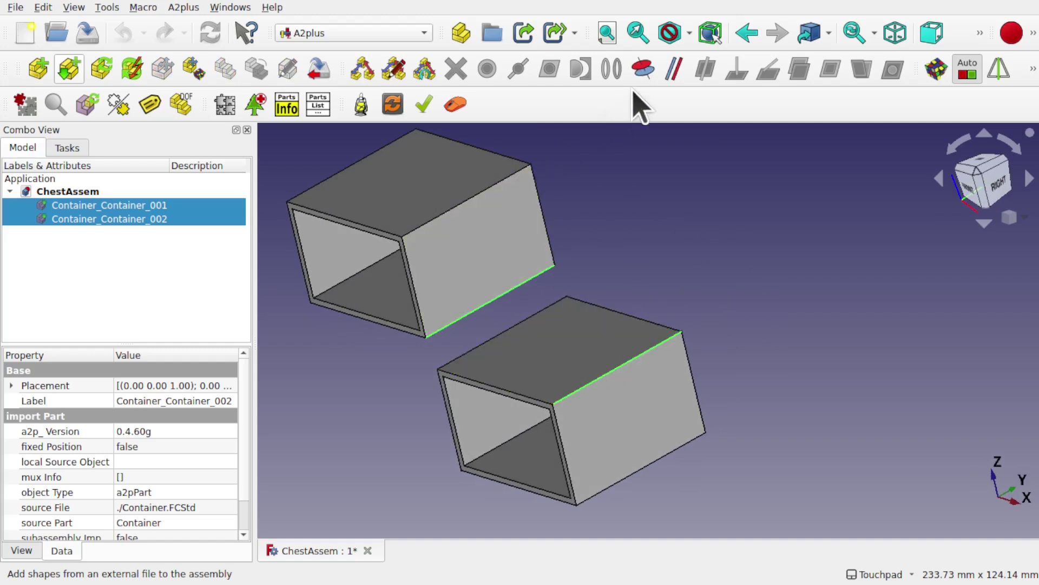
left_click(643, 69)
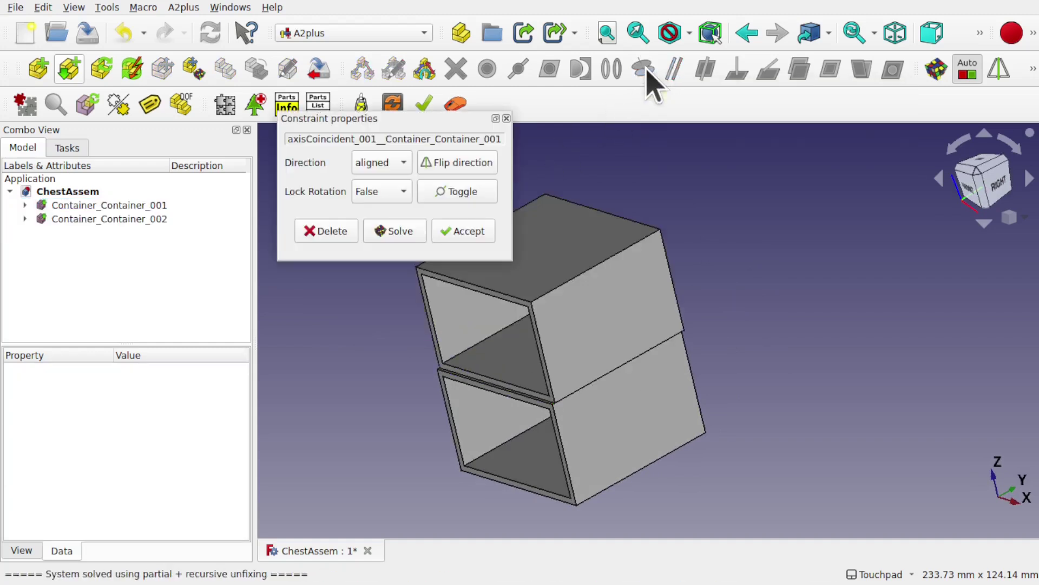
left_click(454, 237)
- Move the upper container about 19.2 mm toward the front along the Y axis, offsetting its rear corners from the lower container's
left_click_drag(454, 237, 601, 262, "alt")
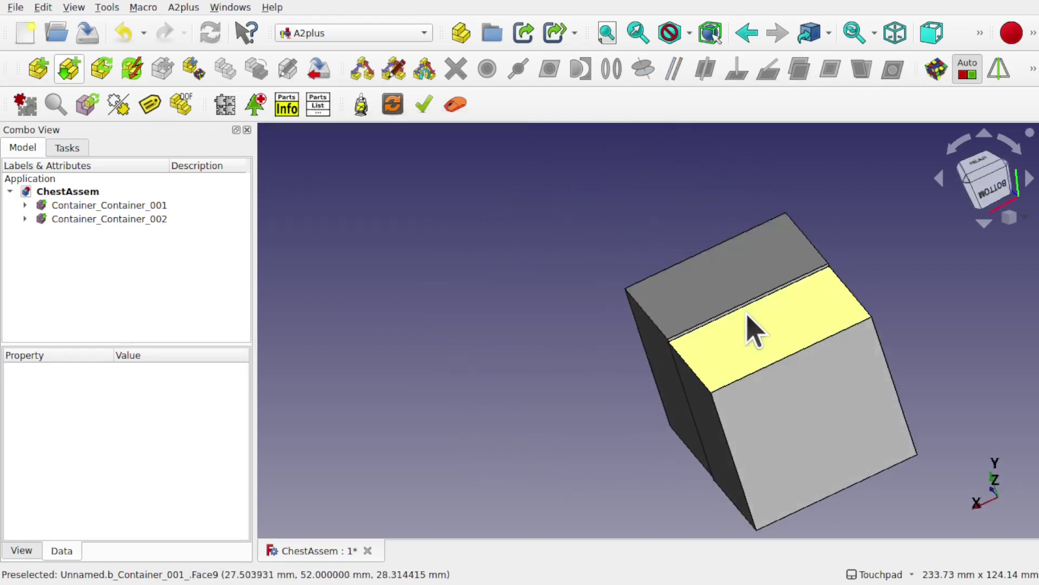
scroll(750, 328, "up", 5)
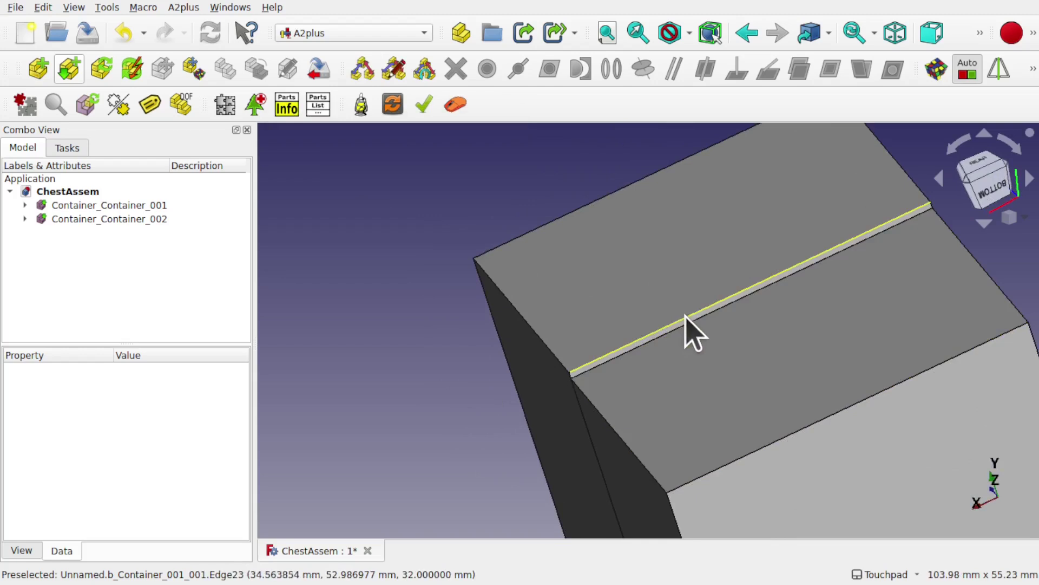
left_click(694, 318)
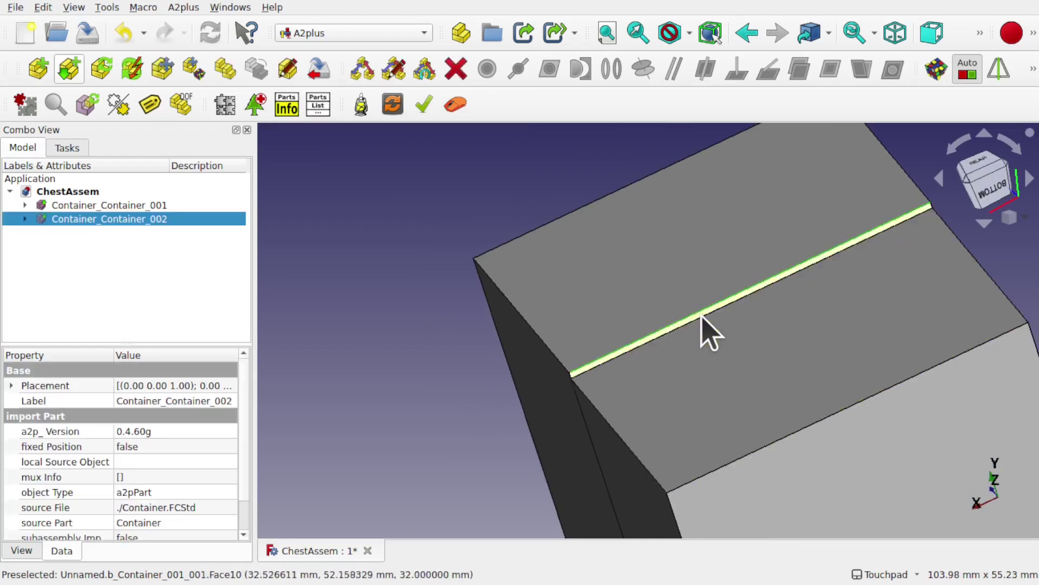
left_click_drag(817, 278, 747, 320, "alt")
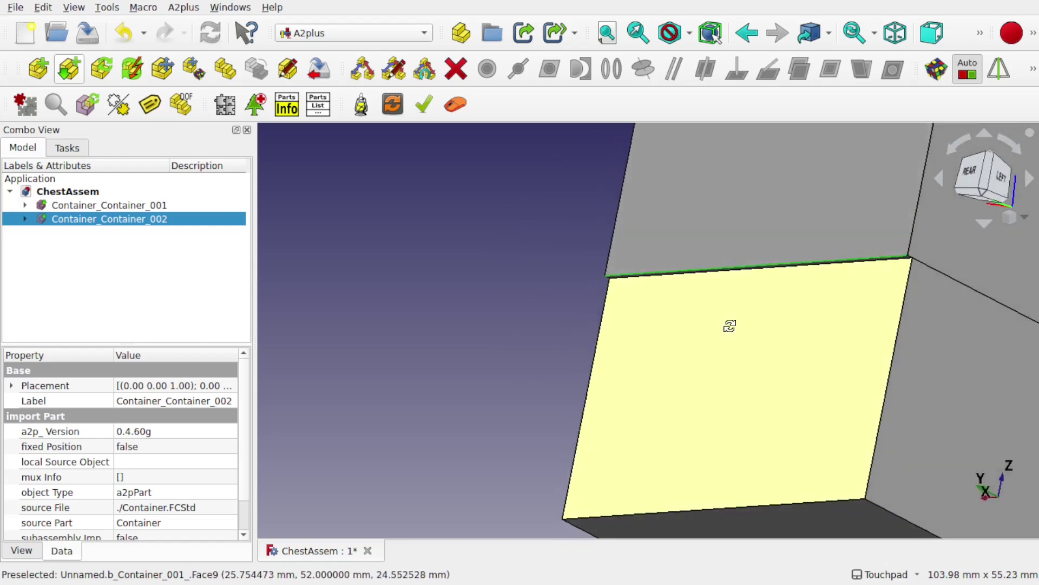
left_click_drag(888, 281, 739, 269, "alt")
scroll(838, 268, "down", 3)
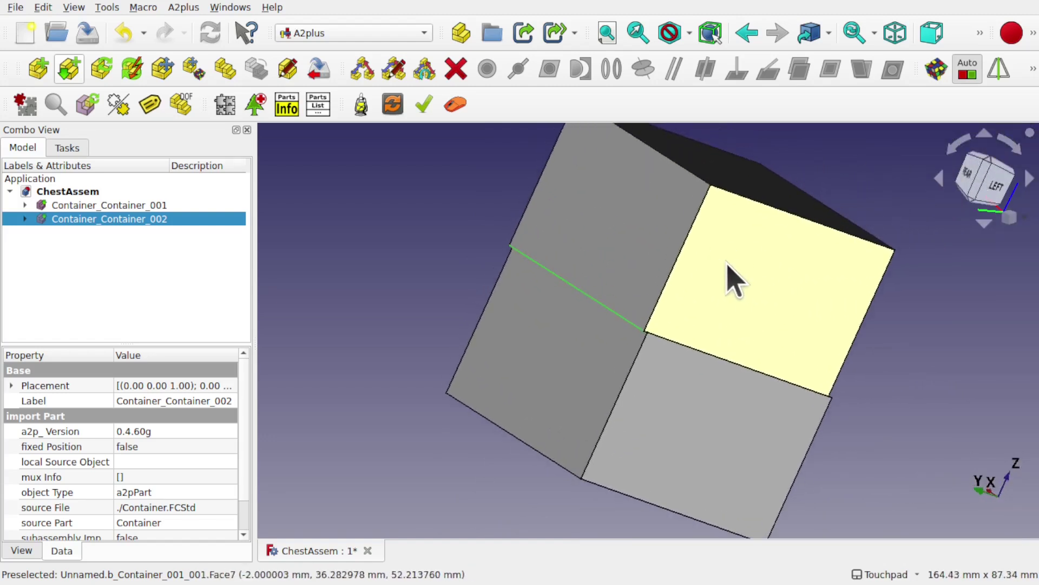
left_click(729, 265)
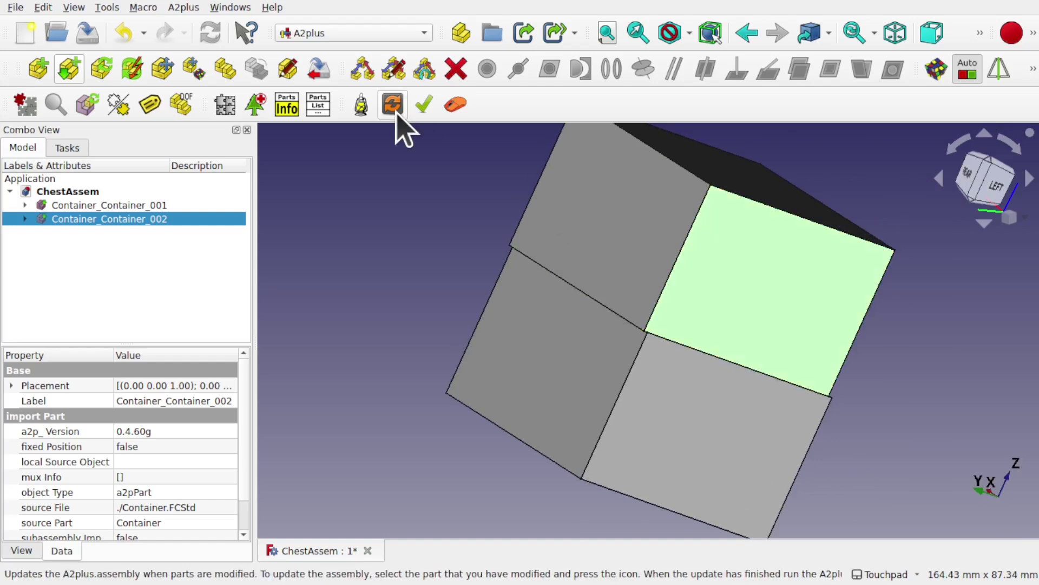
left_click(169, 76)
left_click_drag(747, 302, 878, 360, "alt")
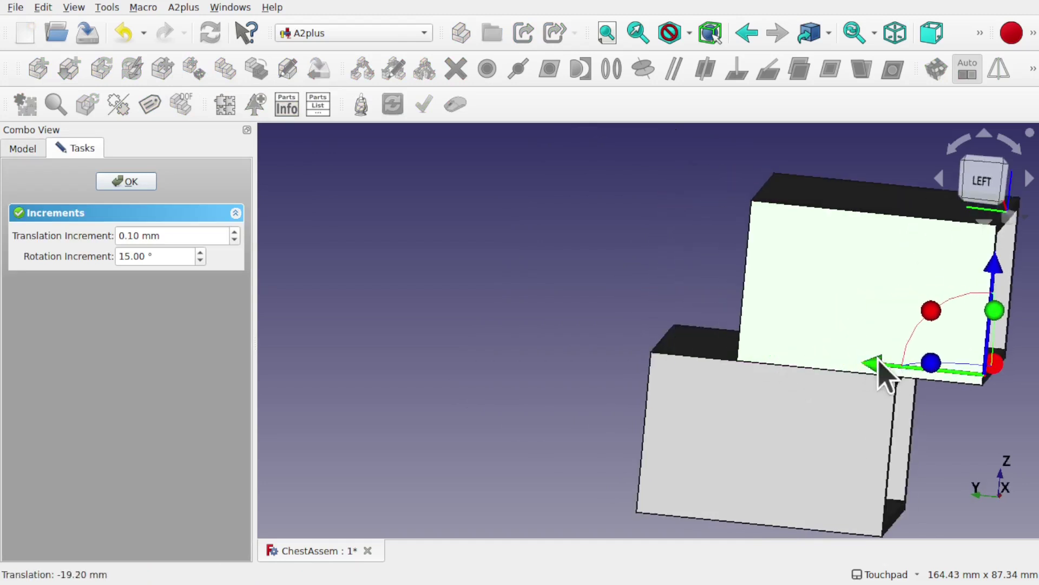
left_click(108, 179)
- Add a pointIdentity constraint joining the upper container's lower rear-left corner to the lower container's upper rear-left corner
left_click_drag(715, 360, 773, 367, "alt")
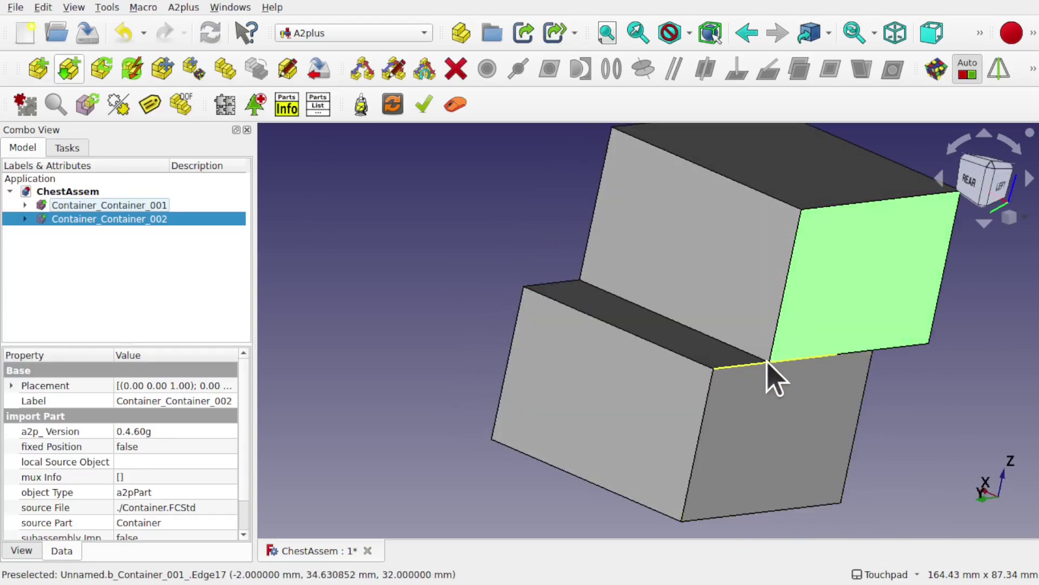
scroll(771, 364, "up", 5)
left_click(769, 359)
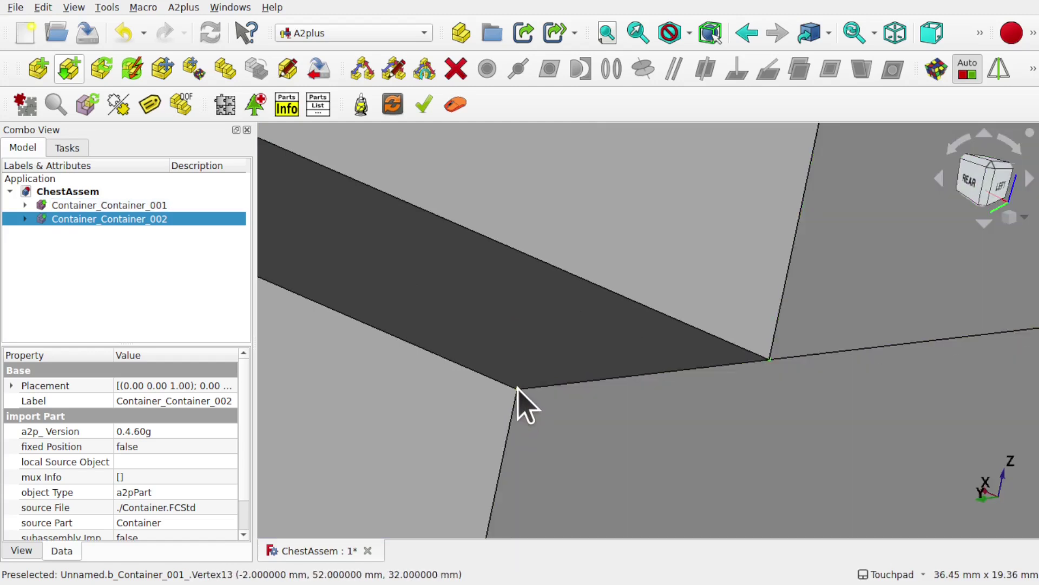
left_click(517, 388, "ctrl")
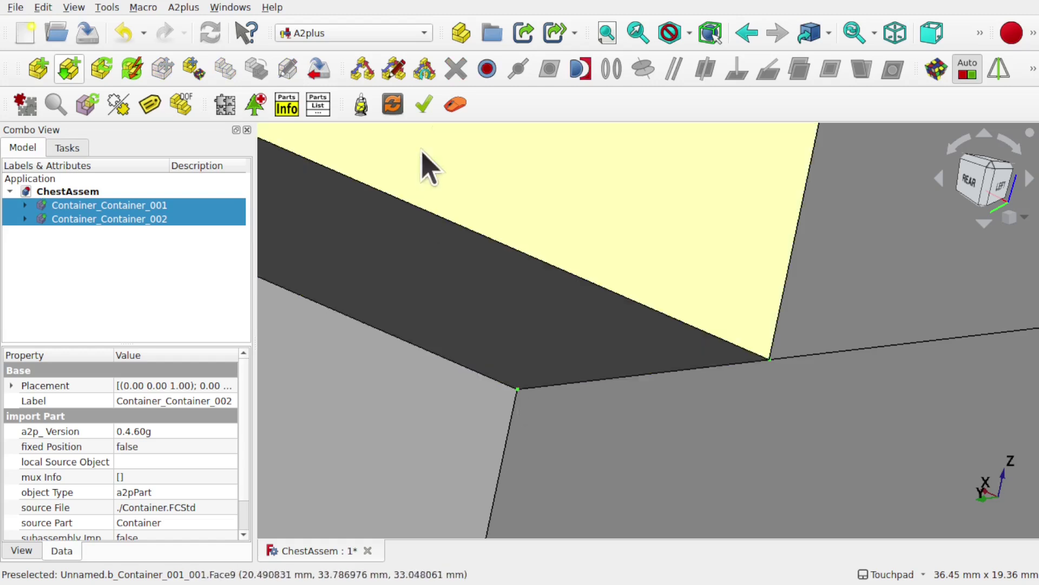
left_click(487, 69)
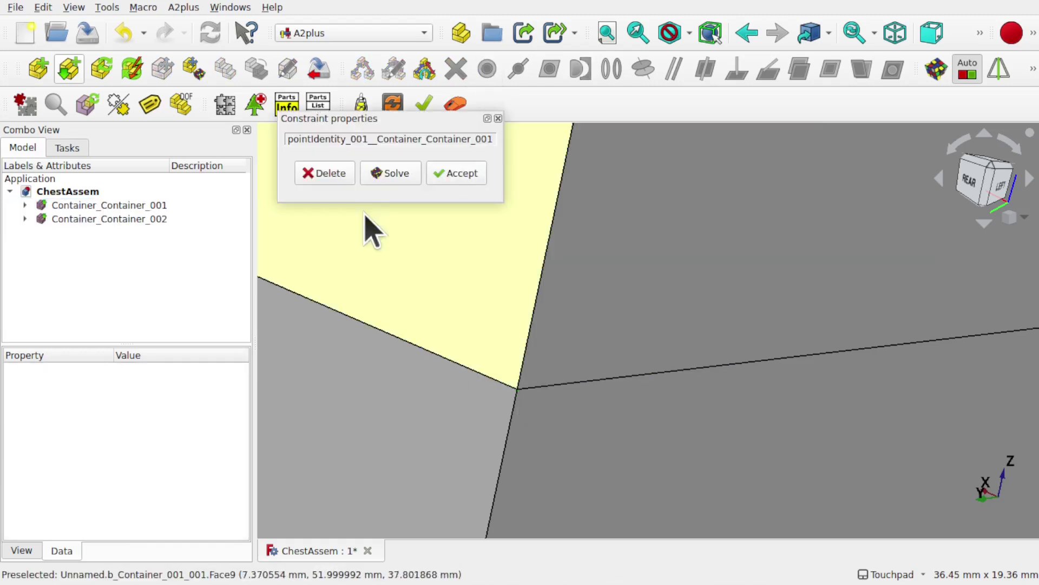
left_click(456, 179)
scroll(599, 308, "down", 5)
middle_click_drag(599, 308, 324, 157)
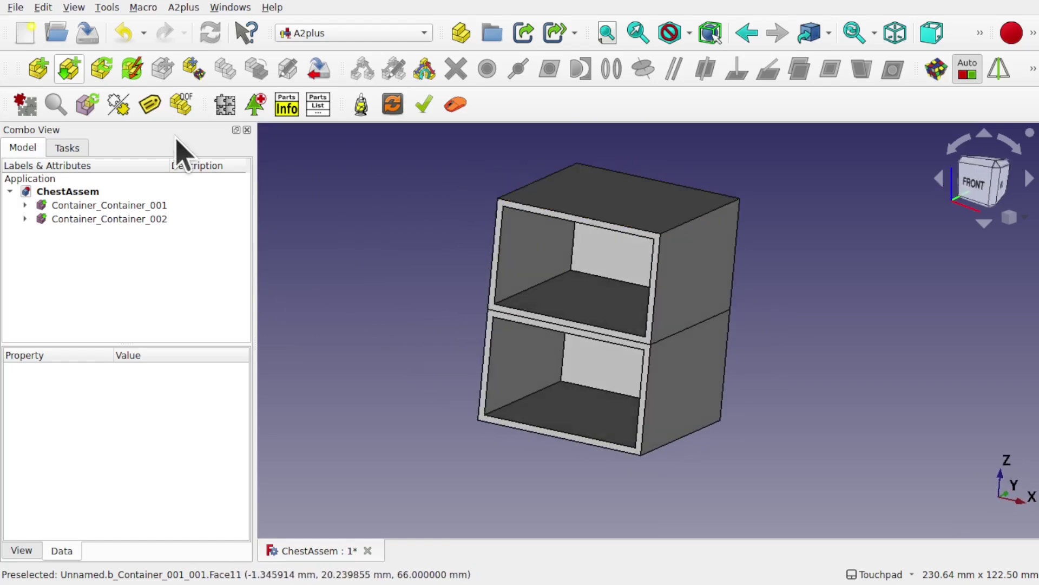
- Save the ChestAssem document with its two stacked, constrained containers
left_click(16, 9)
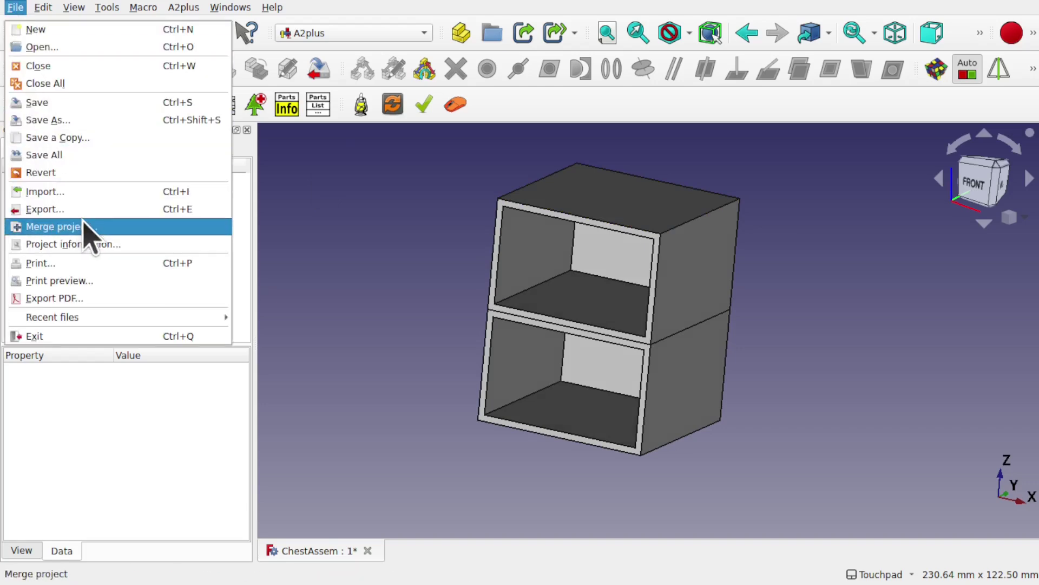
left_click(75, 103)
middle_click_drag(626, 278, 578, 281)
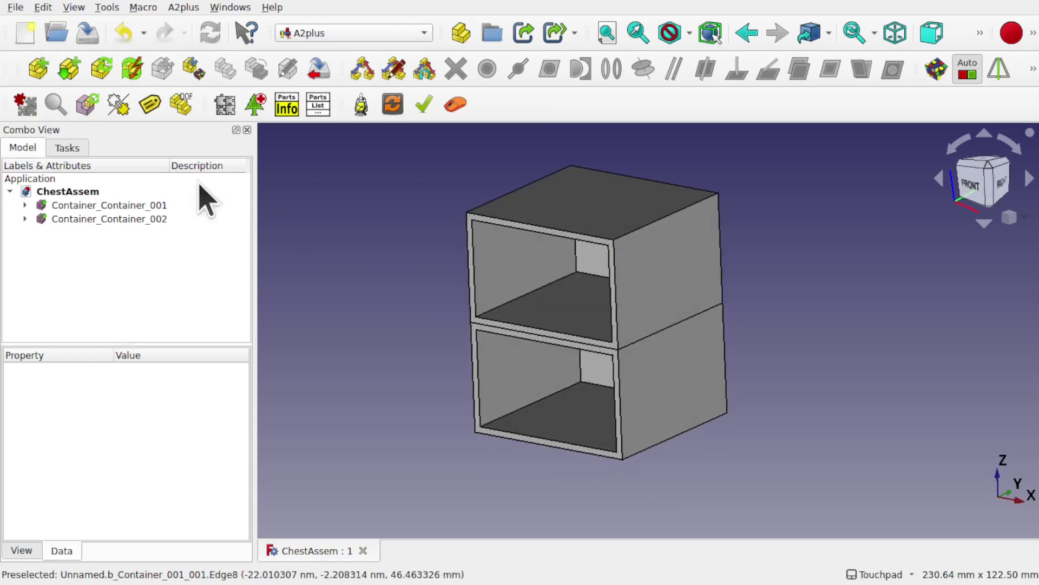
- Create a new document and save it as Drawer in the Parts folder
left_click(22, 38)
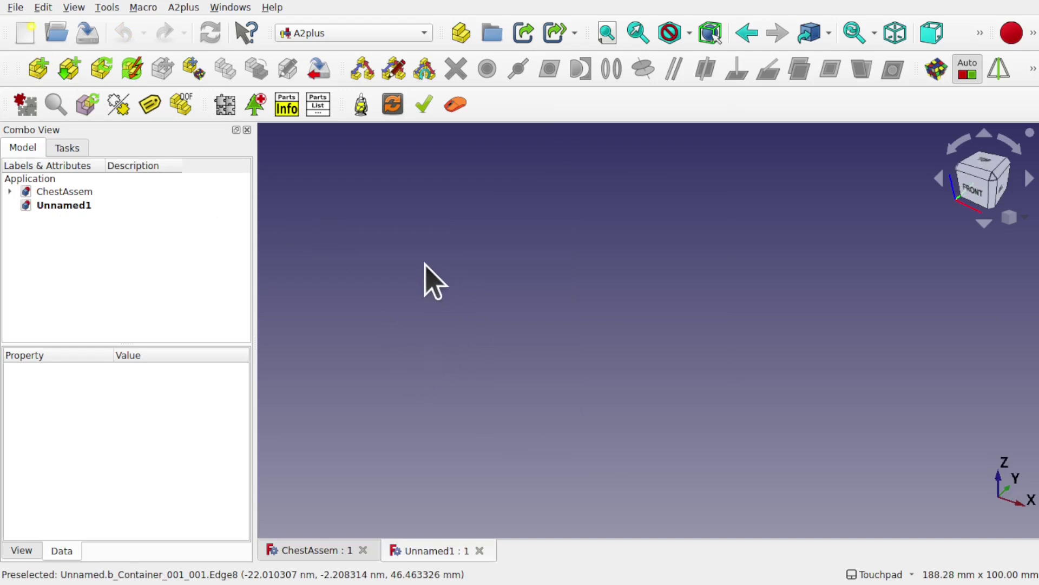
left_click(16, 7)
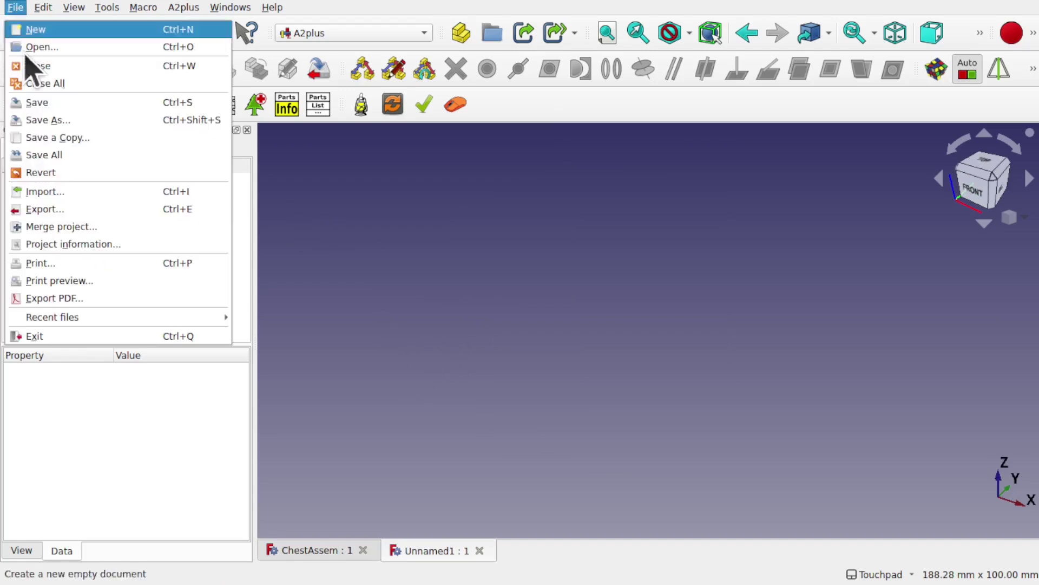
left_click(52, 121)
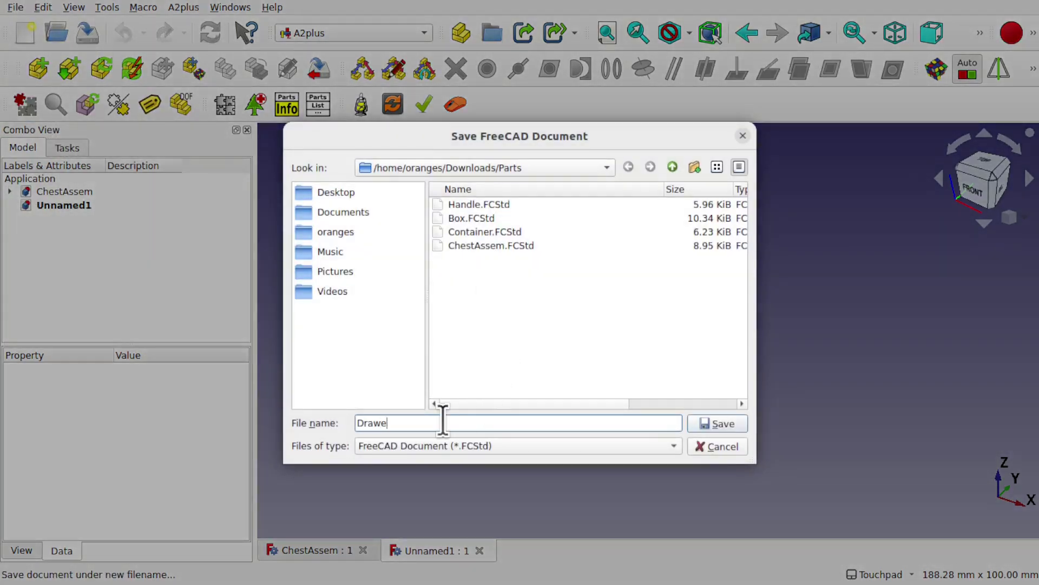
key("Return")
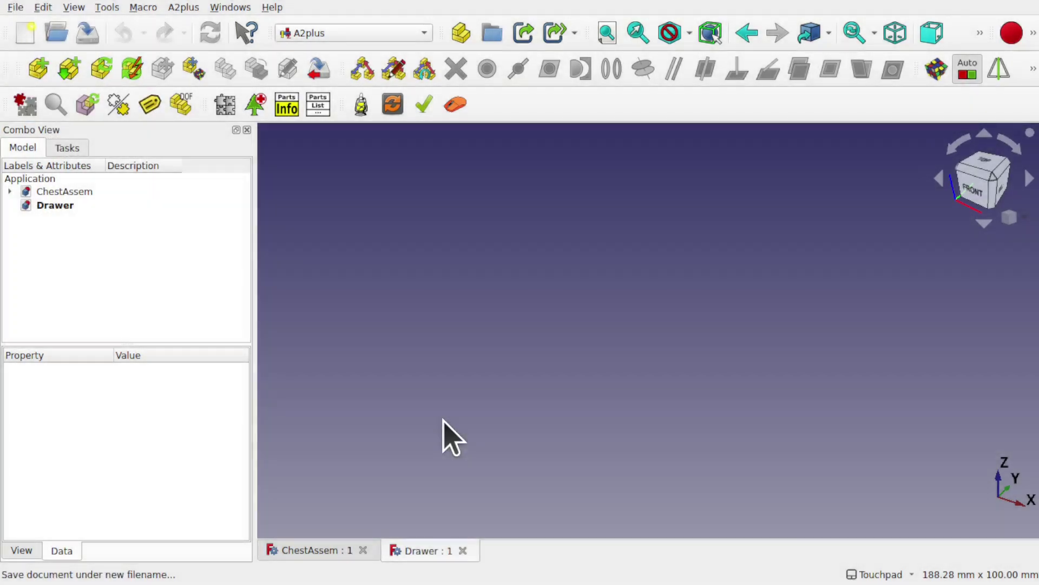
- Import the Box shape from Box.FCStd into the Drawer document and place it in the scene
left_click(76, 74)
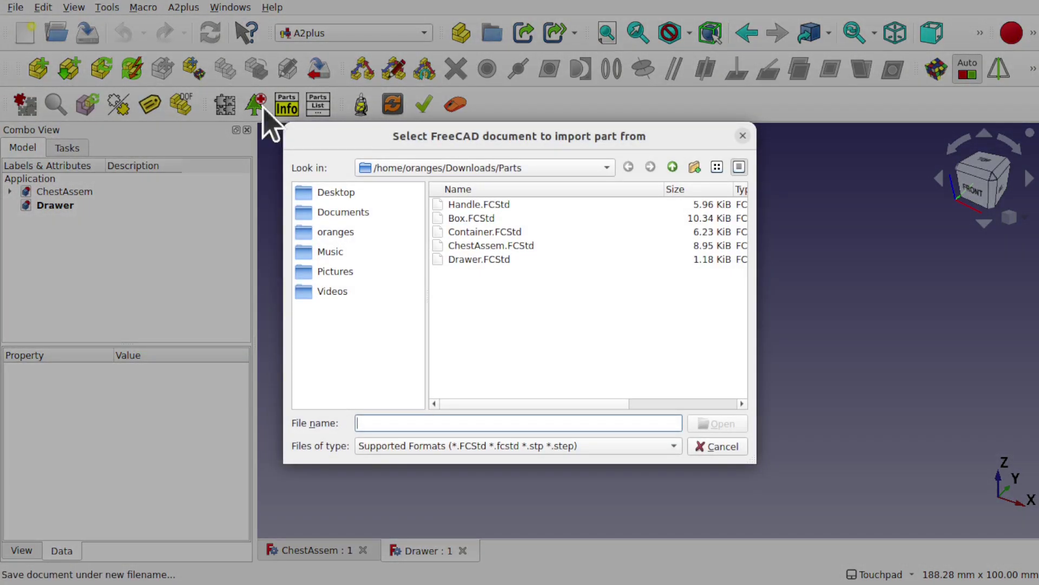
double_click(481, 219)
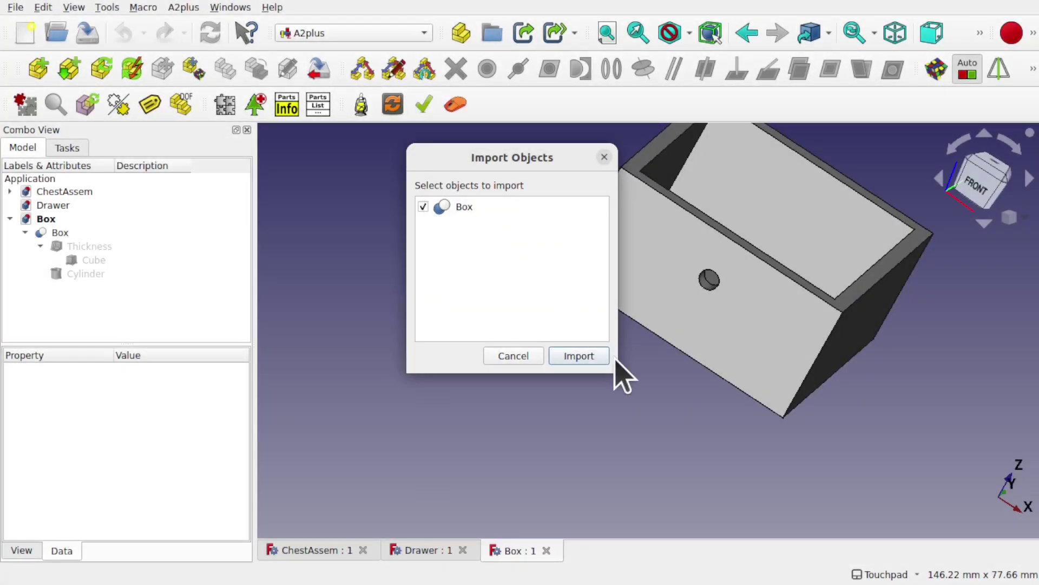
left_click(579, 356)
left_click(592, 372)
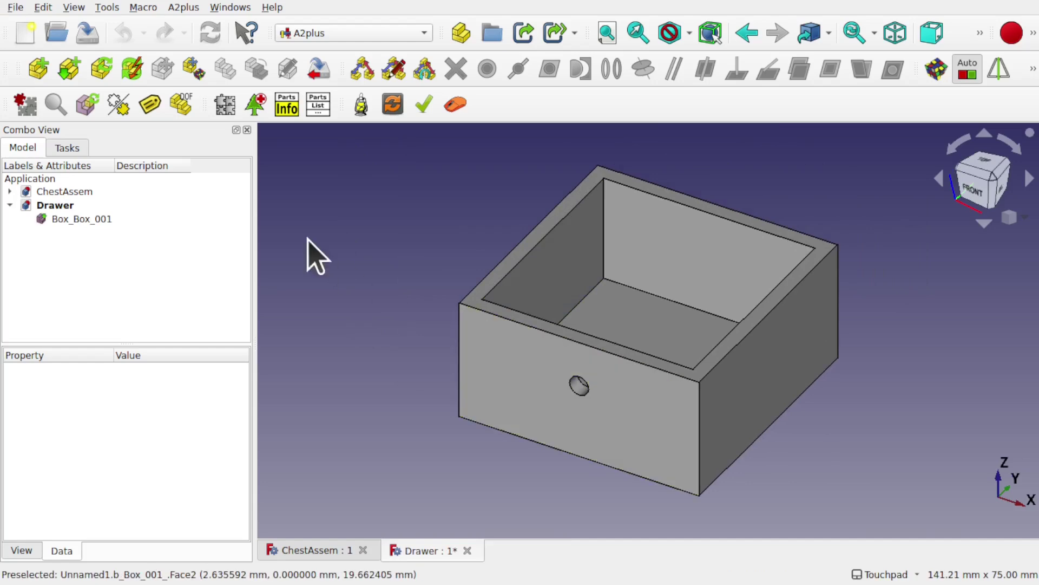
- Import the Handle shape from Handle.FCStd and place it in front of the box, to its left
left_click(75, 78)
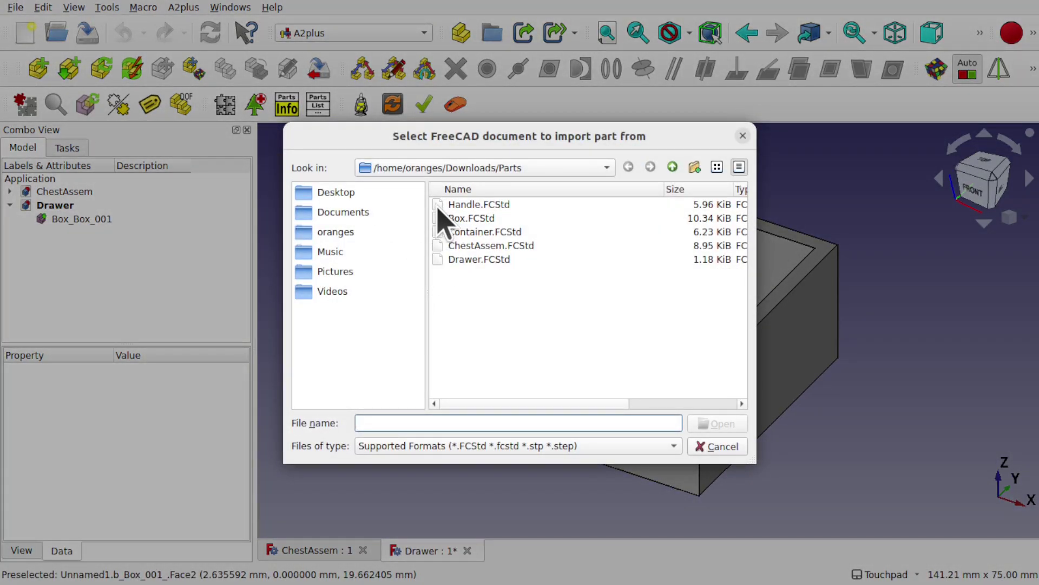
left_click(438, 208)
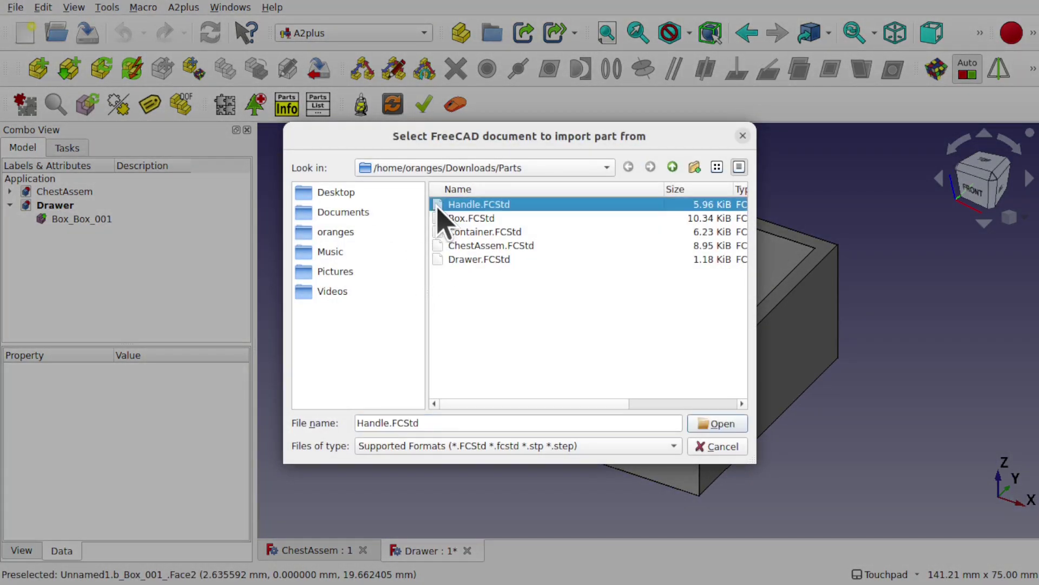
left_click(720, 424)
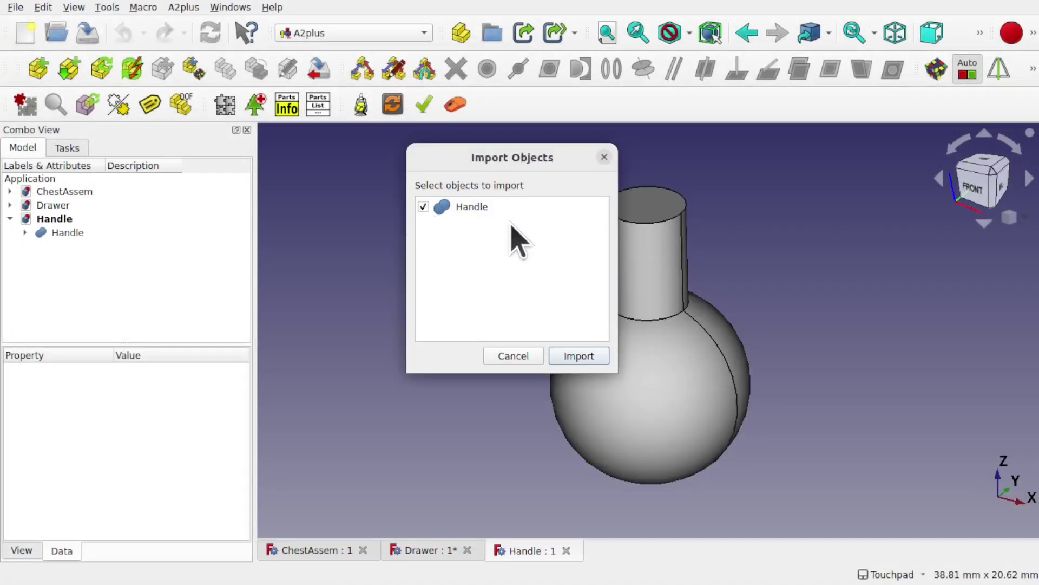
left_click(577, 356)
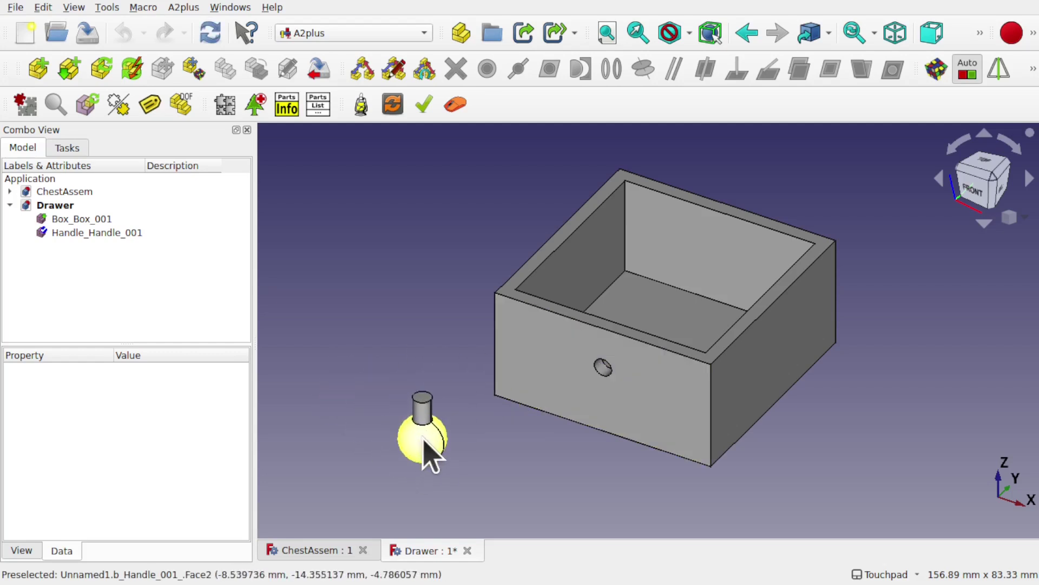
left_click(424, 443)
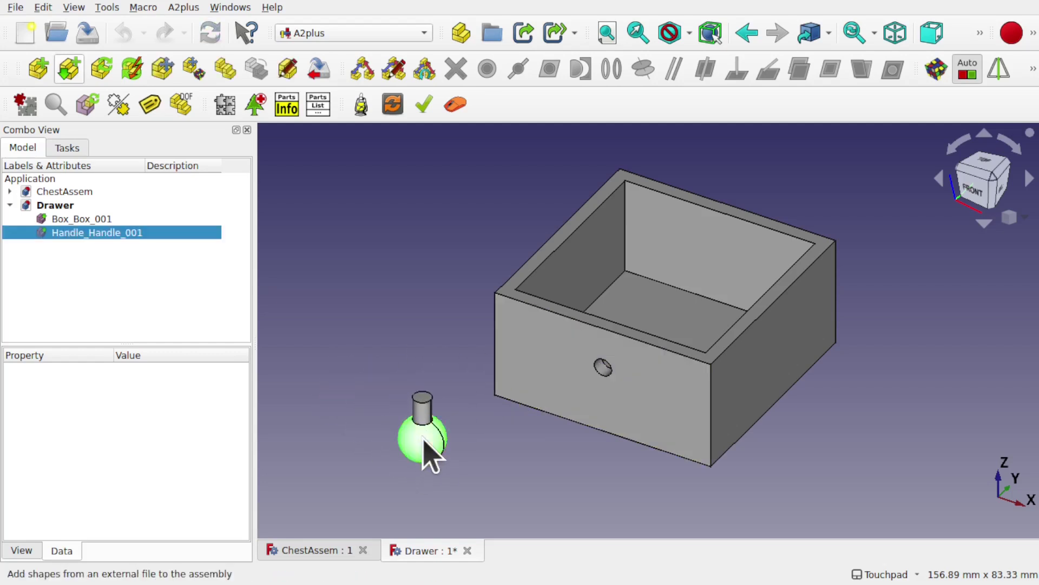
- Constrain the handle's stem-end circle to the inner rim of the box's front hole with circularEdge, Direction opposed, Offset 0.00 mm, Lock Rotation False
left_click(435, 397)
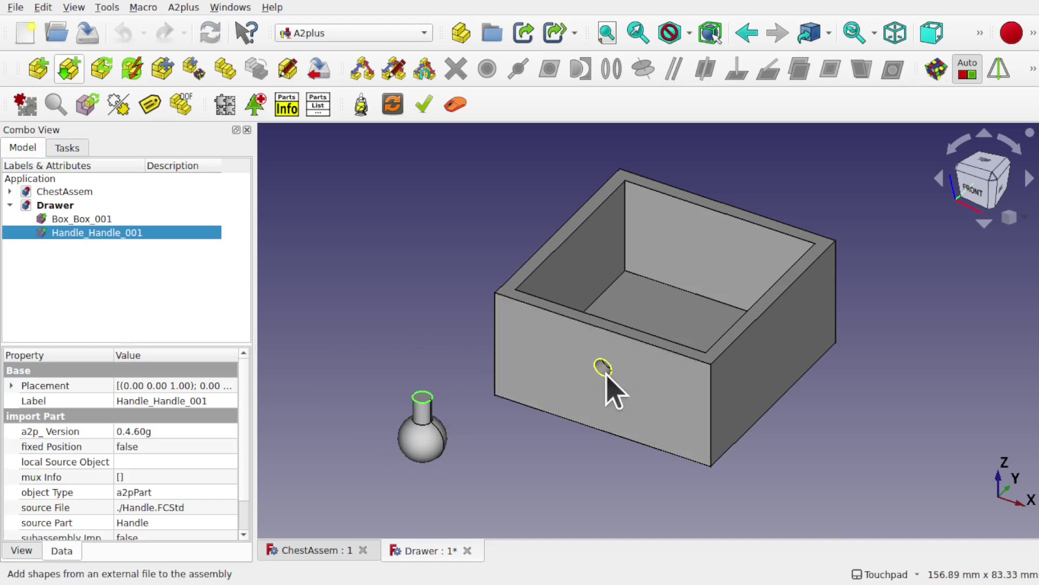
left_click_drag(613, 387, 672, 276, "alt")
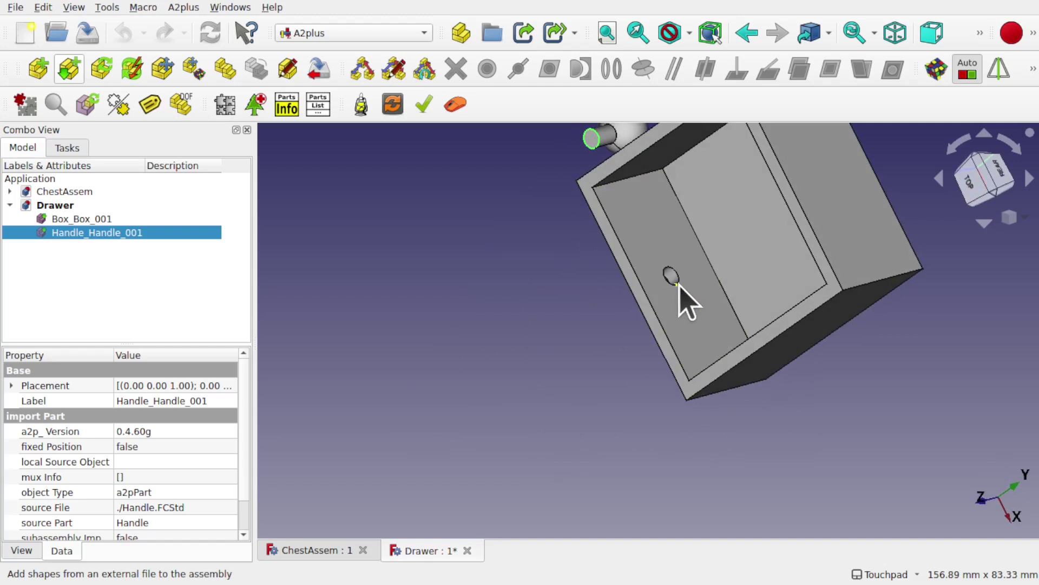
left_click(669, 277, "ctrl")
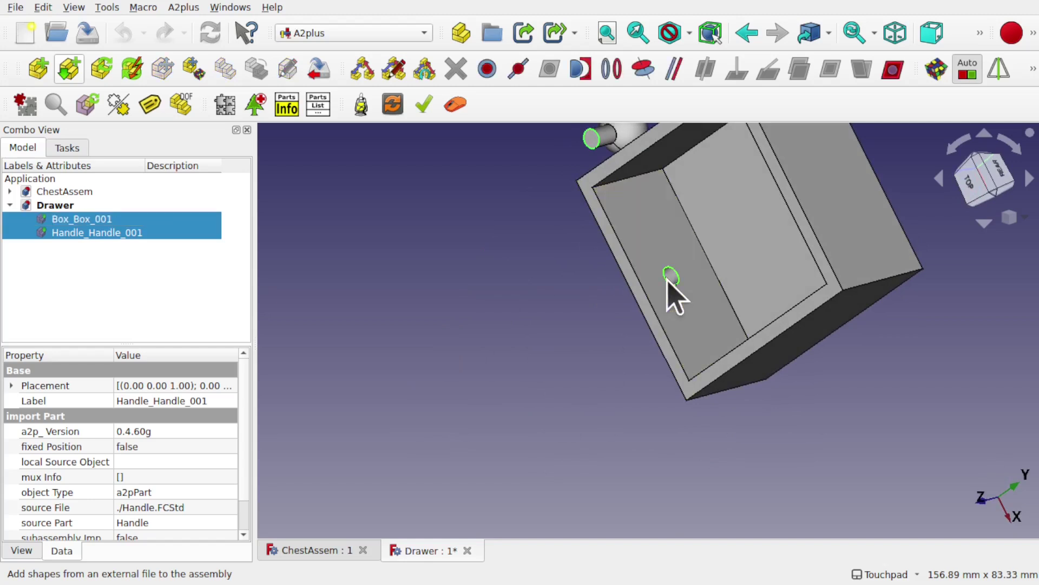
left_click(616, 69)
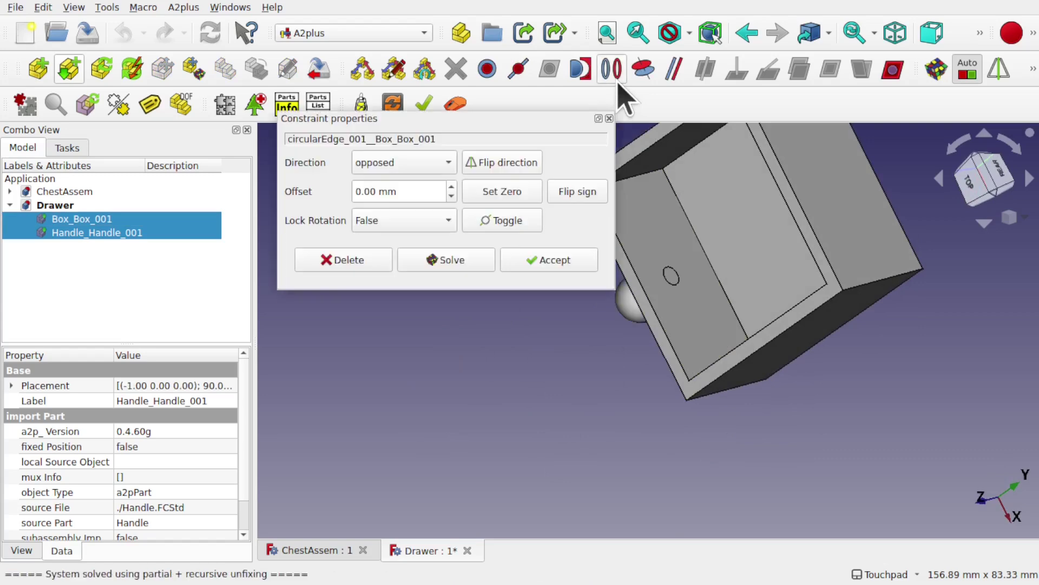
middle_click_drag(615, 271, 621, 366)
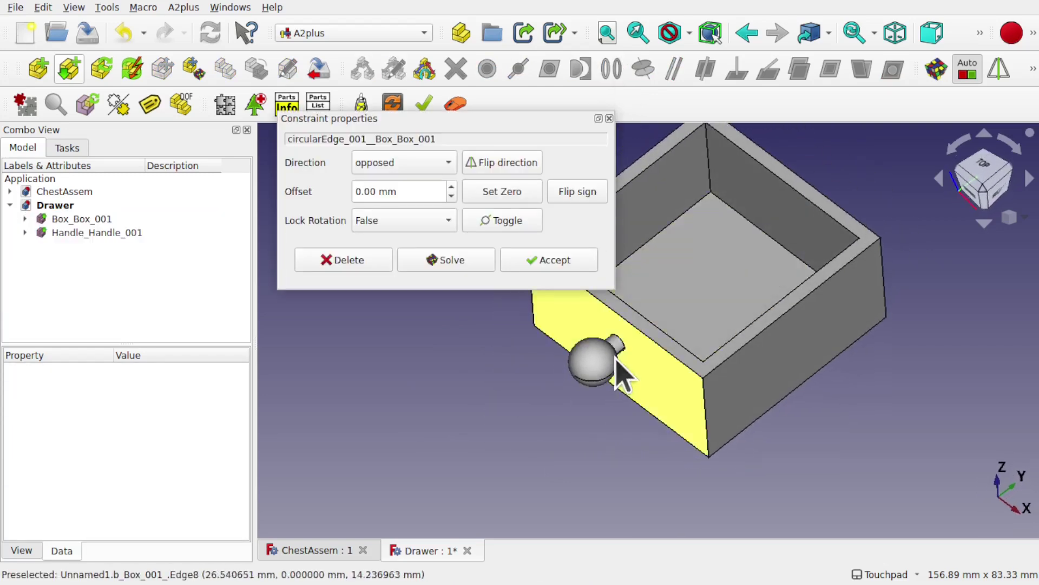
left_click(509, 173)
left_click(509, 173)
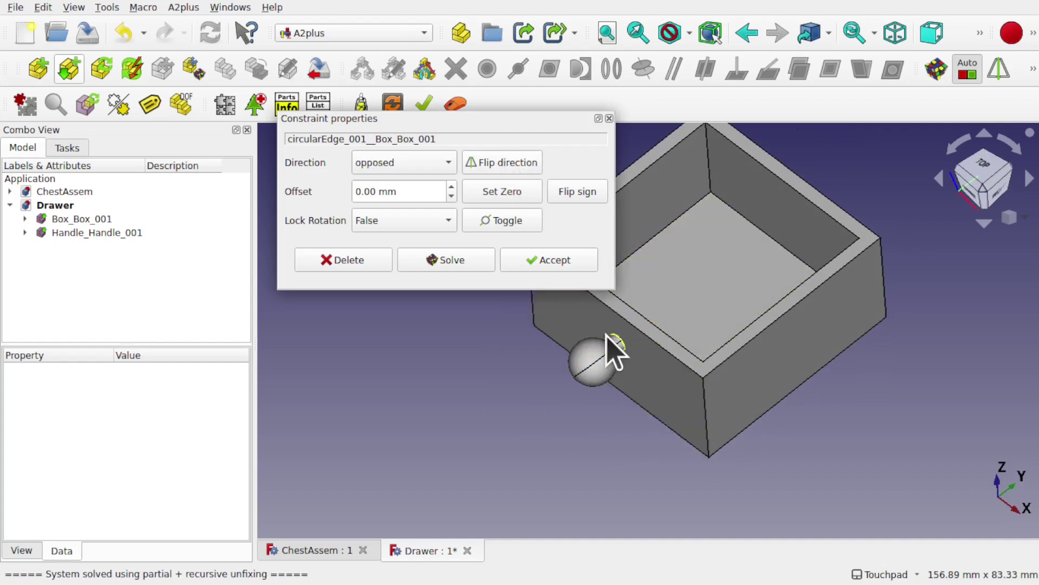
middle_click_drag(665, 348, 612, 366)
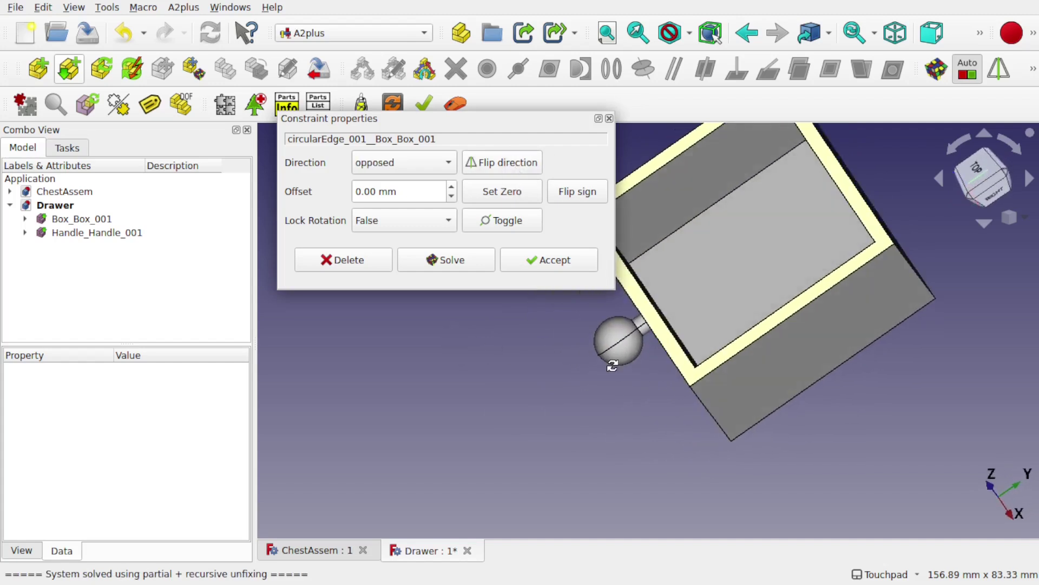
left_click(547, 263)
middle_click_drag(560, 284, 756, 279)
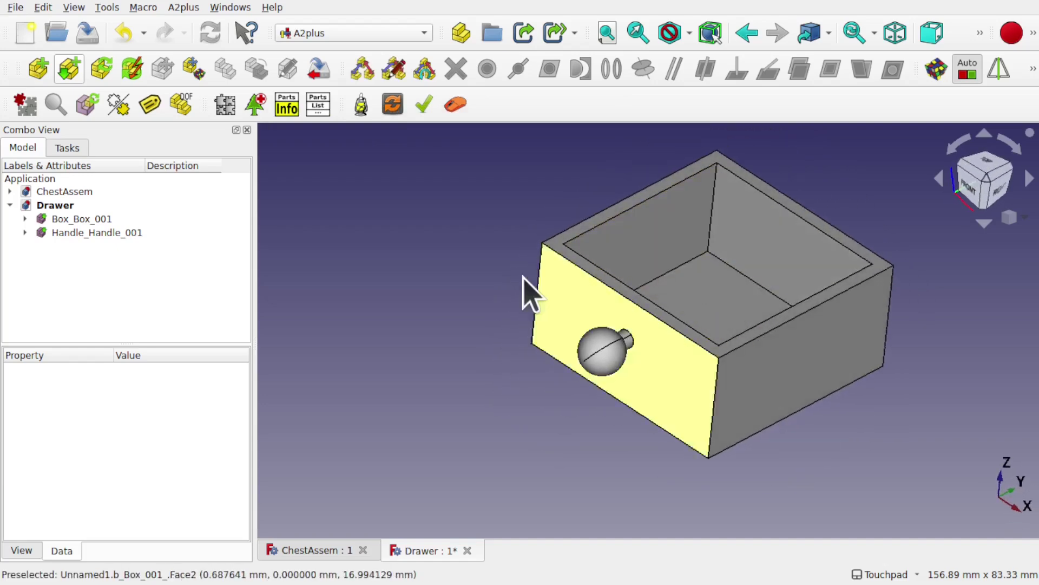
- Save the Drawer document with the handle attached to the box
left_click(14, 8)
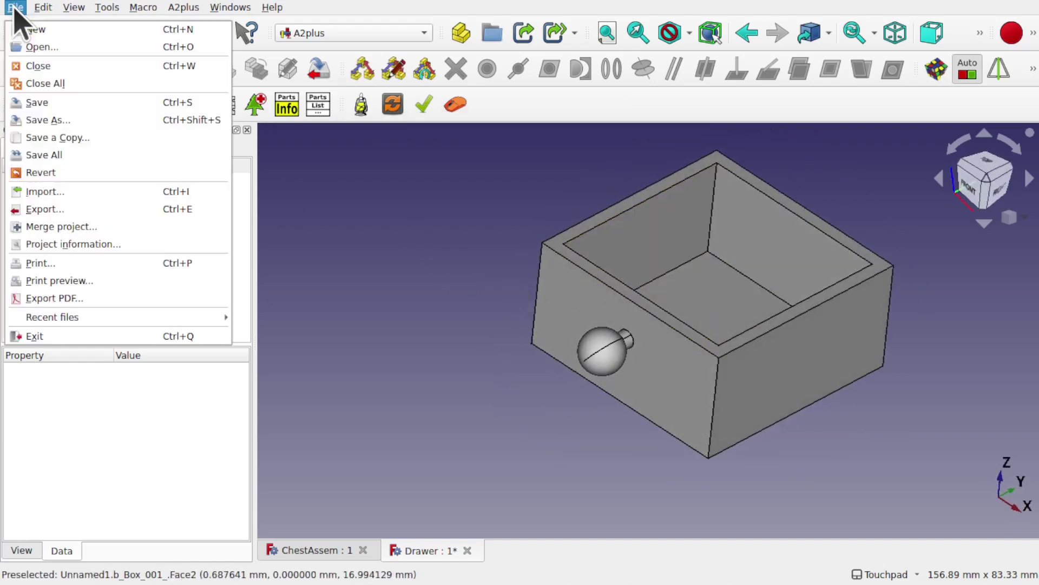
left_click(36, 102)
middle_click_drag(526, 221, 499, 284)
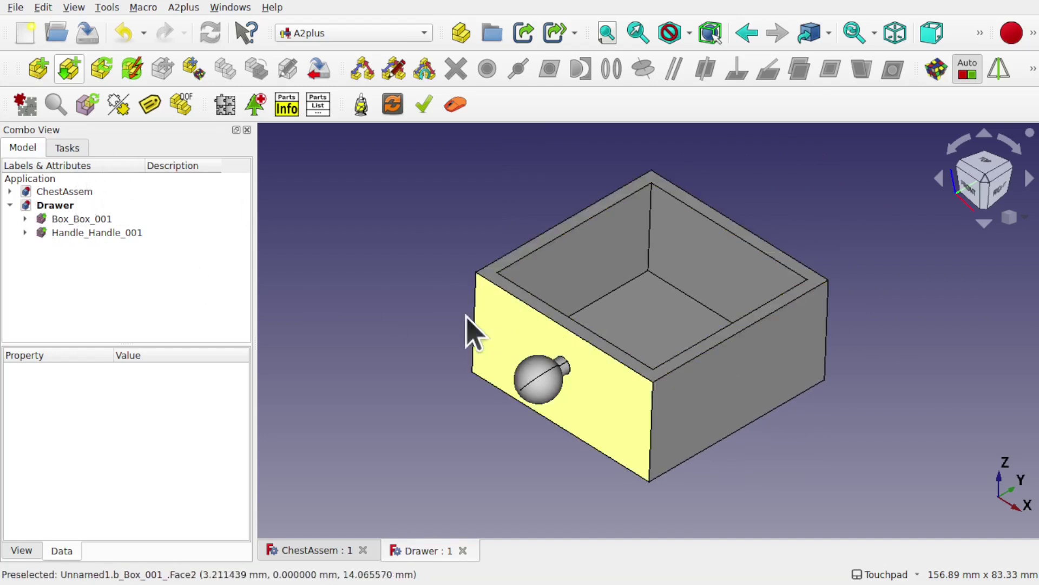
- Switch to the ChestAssem document, import Drawer.FCStd as a part and place it to the left of the lower container
left_click(76, 192)
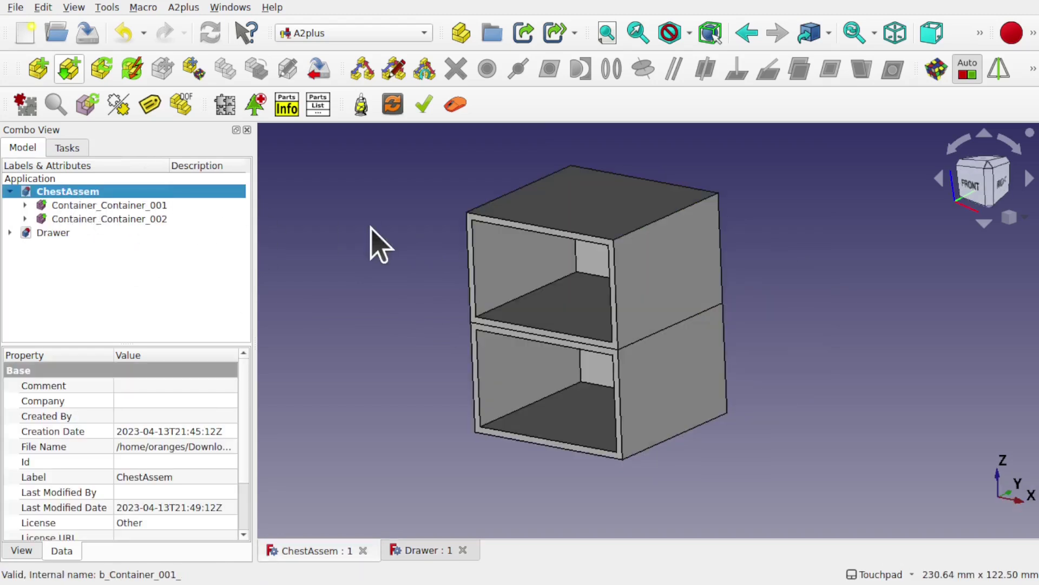
left_click(183, 8)
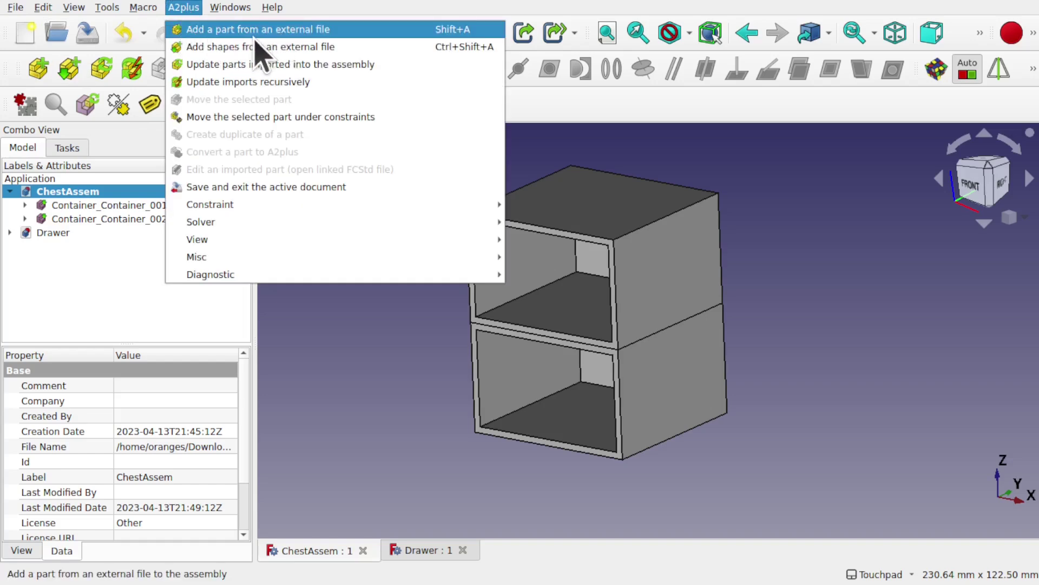
left_click(323, 30)
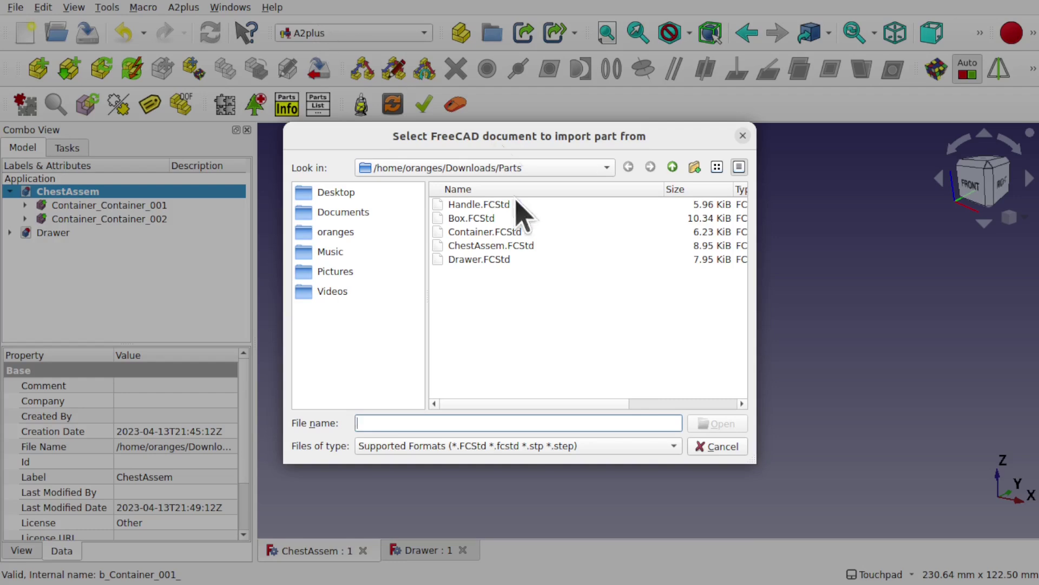
double_click(472, 261)
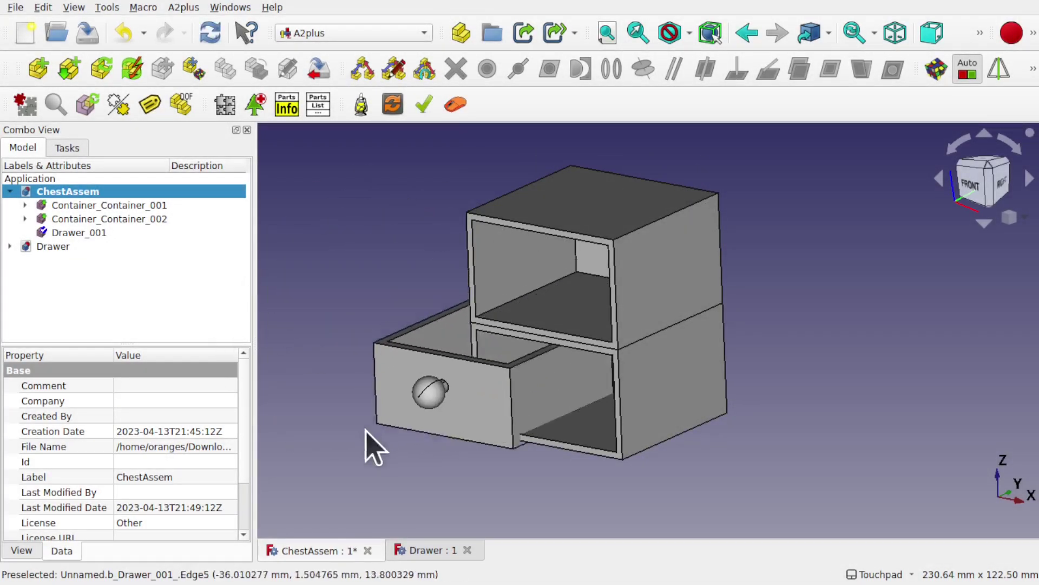
left_click(704, 455)
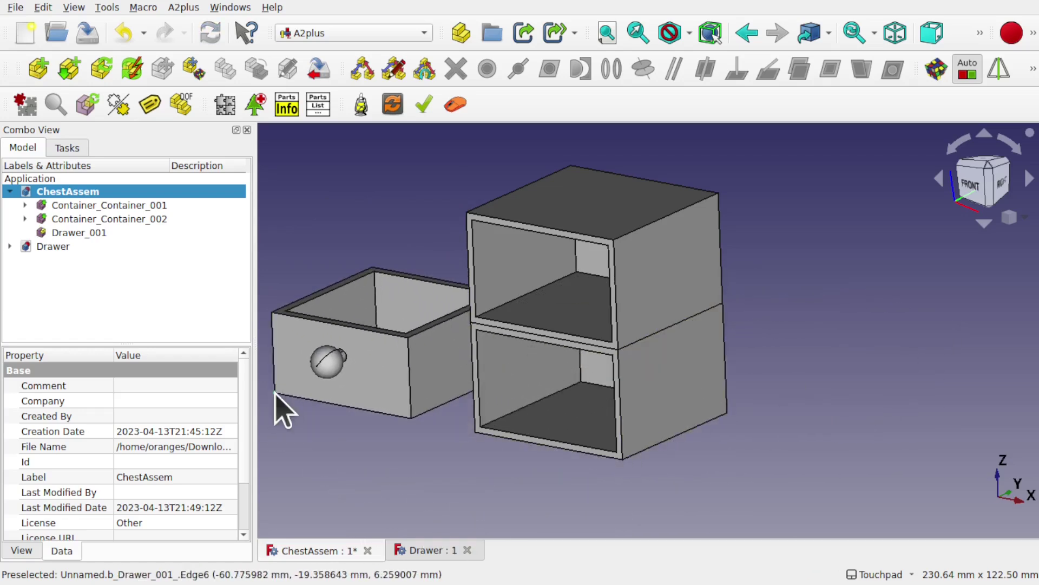
- Constrain the drawer's lower left side edge to the lower container's inner bottom-left edge with axisCoincident, Direction aligned, Lock Rotation False
left_click(279, 408)
middle_click_drag(440, 395, 349, 499)
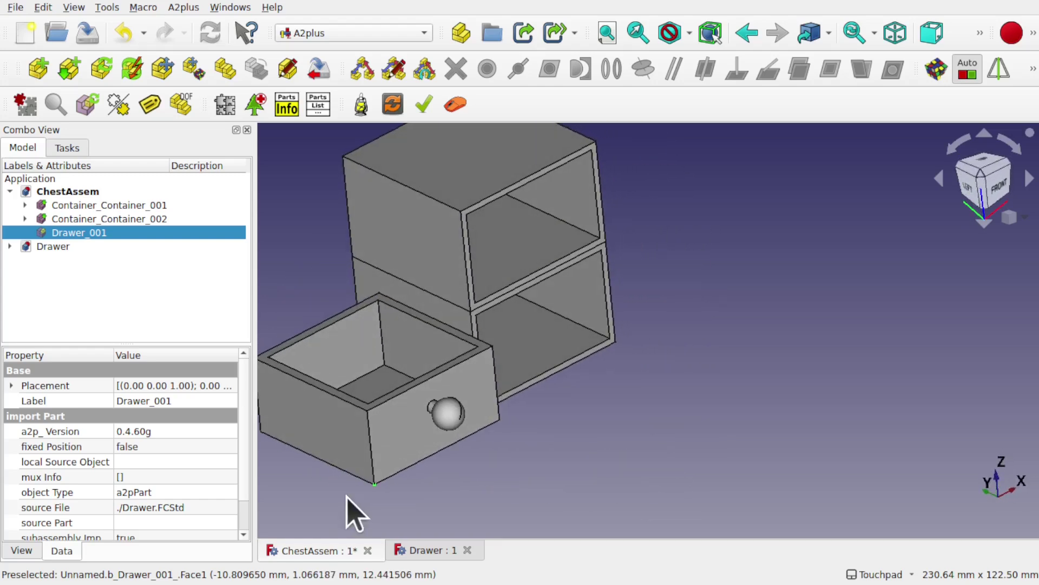
middle_click_drag(584, 433, 595, 354)
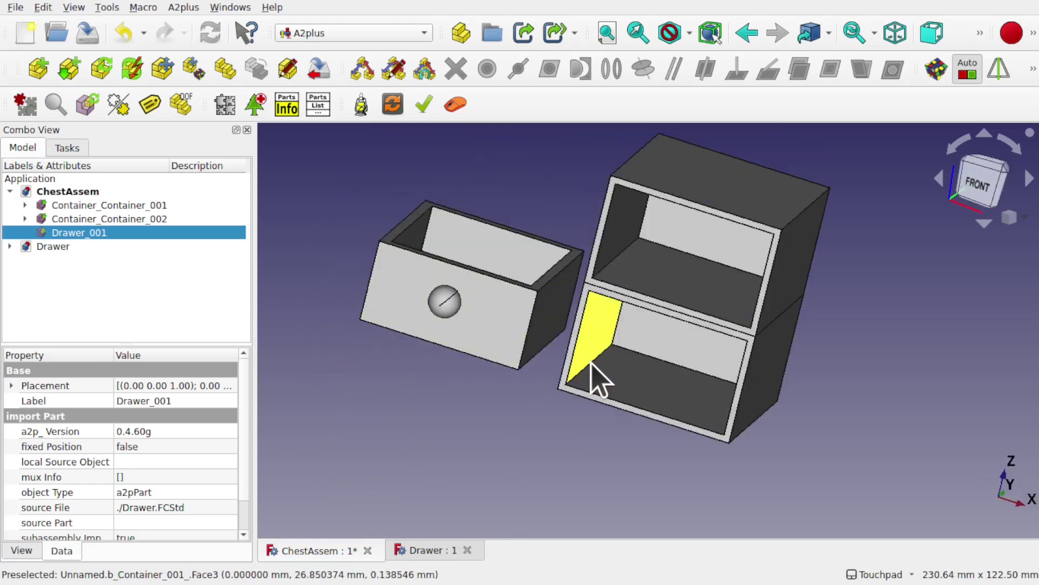
scroll(591, 372, "up", 3)
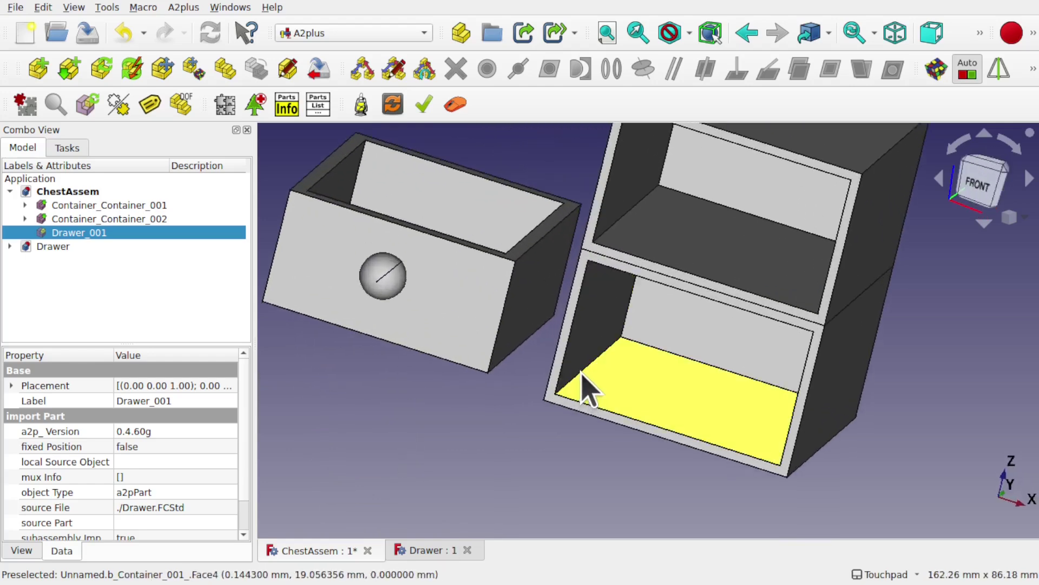
scroll(592, 383, "up", 10)
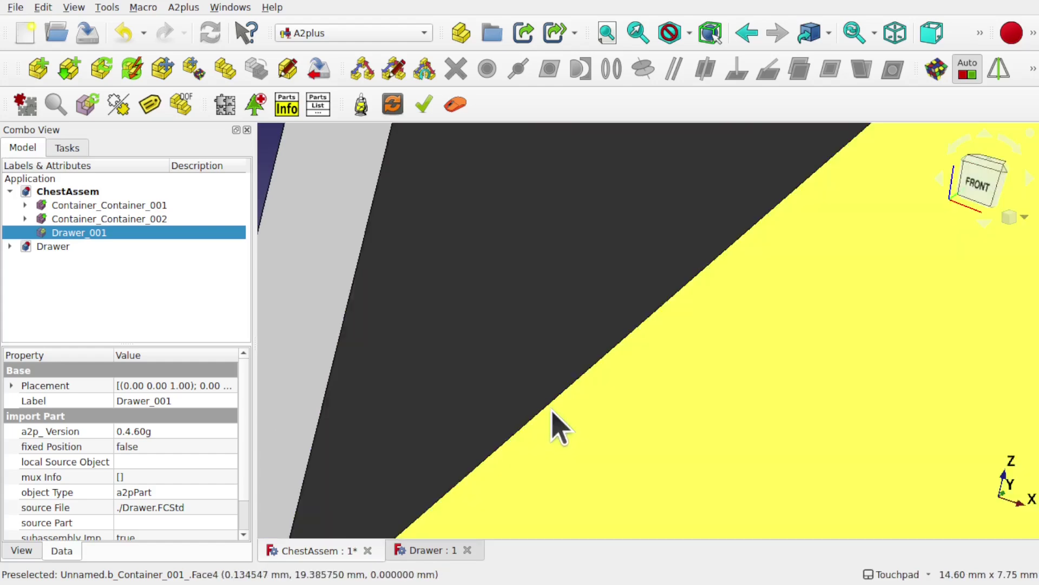
left_click(550, 406, "ctrl")
scroll(550, 405, "down", 2)
scroll(550, 406, "down", 8)
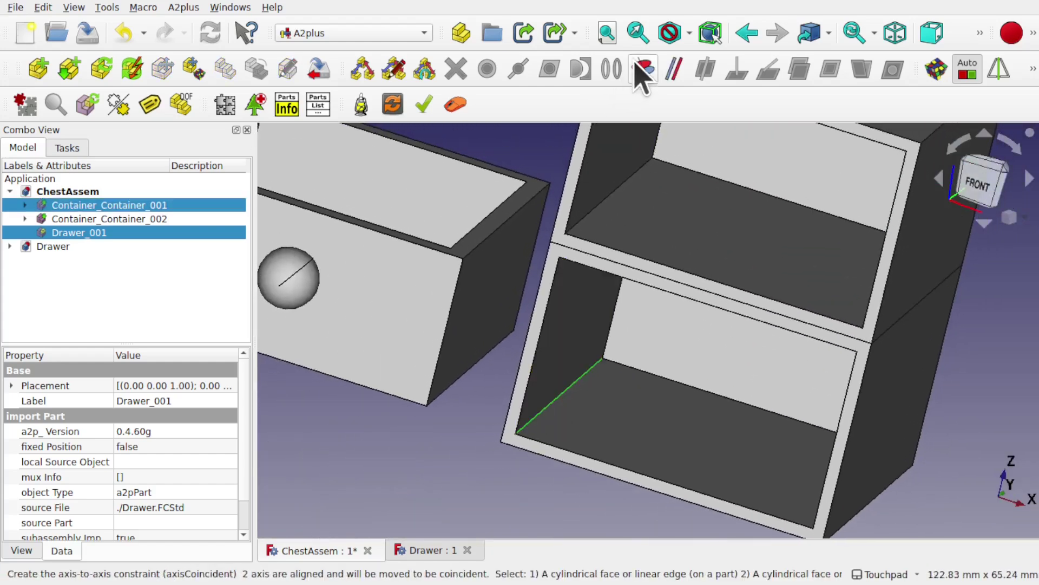
left_click(642, 69)
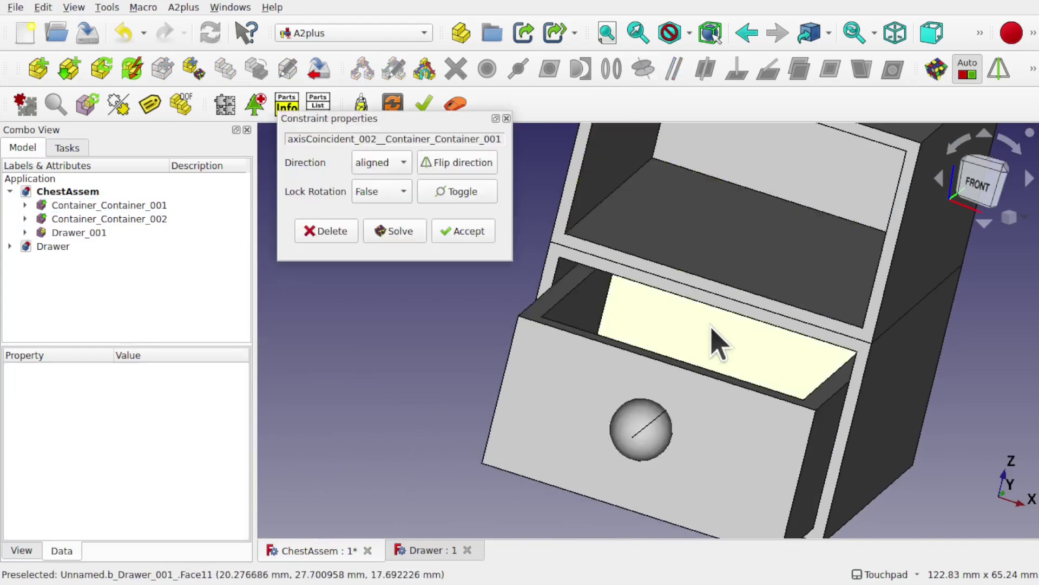
left_click(469, 231)
- Move Drawer_001 53 mm forward, out of the lower container, along the depth axis
middle_click_drag(480, 238, 578, 289)
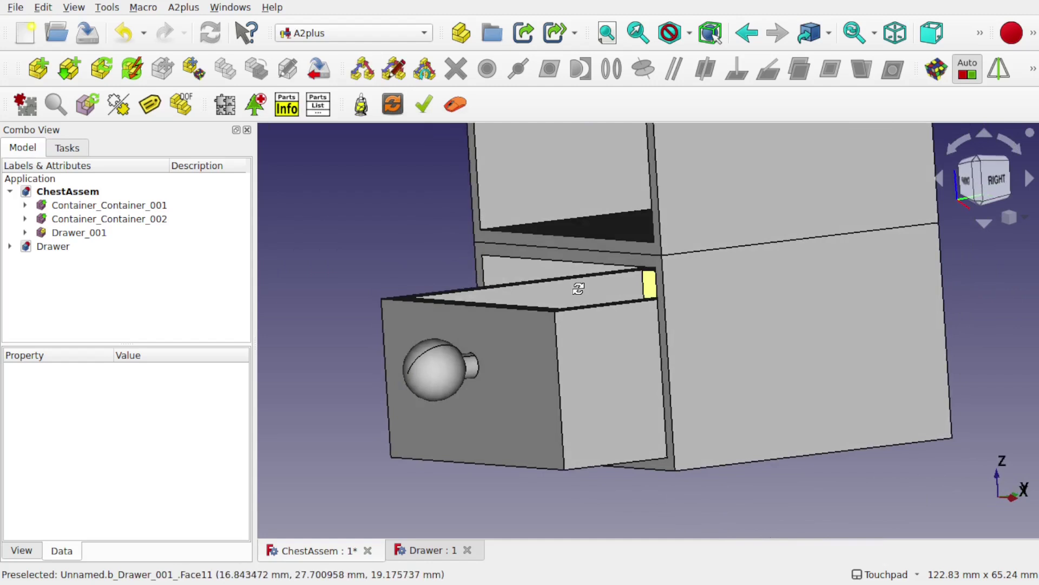
left_click(617, 384)
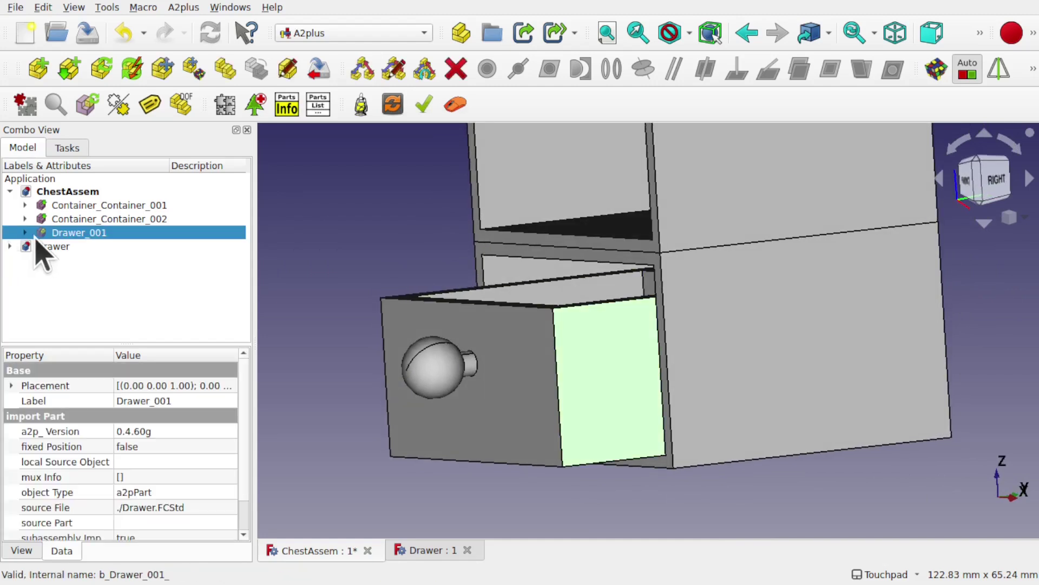
left_click(163, 67)
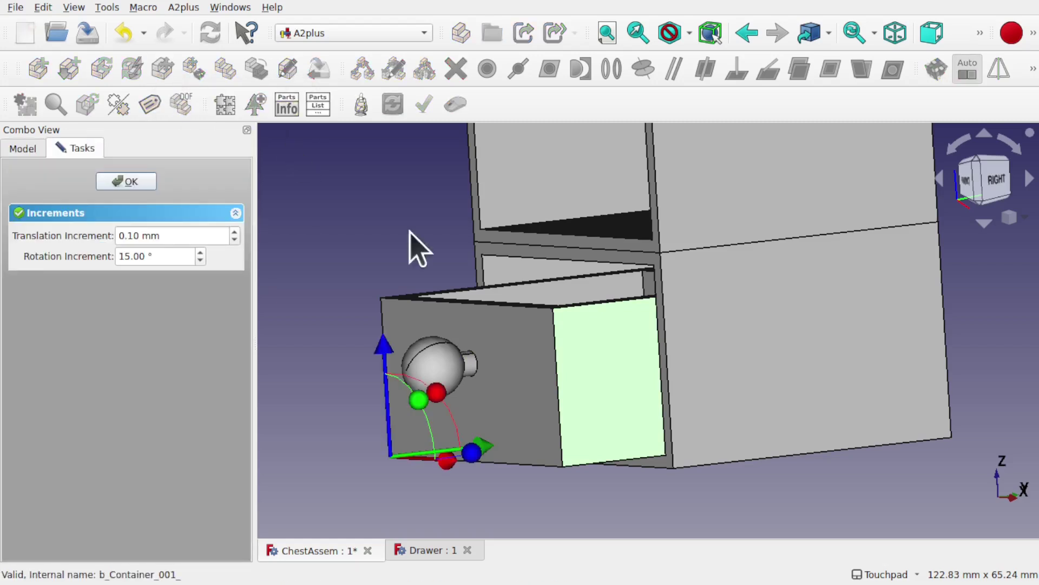
left_click_drag(489, 463, 209, 480)
left_click(130, 181)
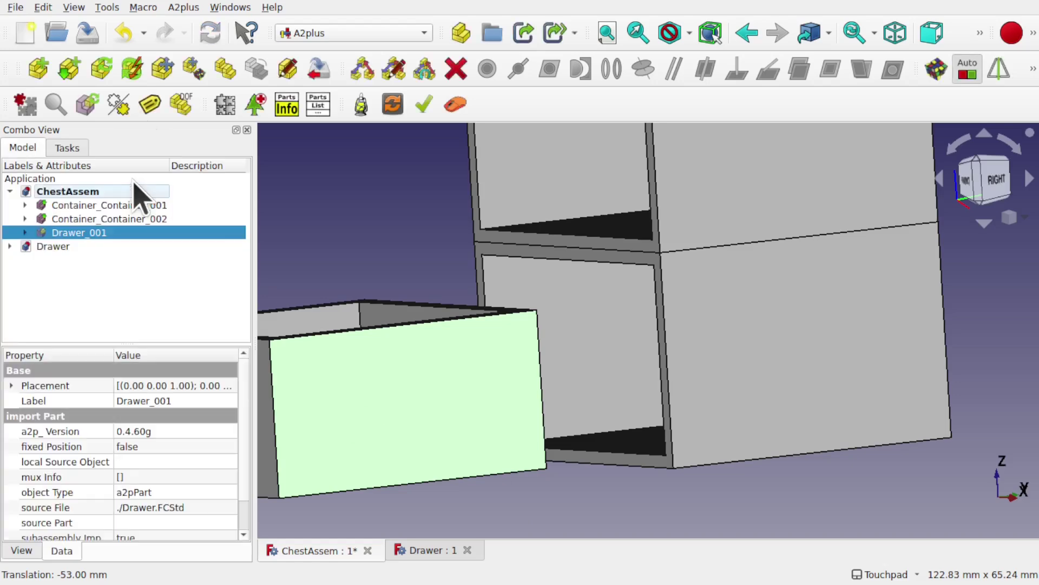
- Constrain the drawer's lower right side edge to the lower container's inner bottom-right edge with axisCoincident, Direction aligned, Lock Rotation False
left_click_drag(448, 494, 628, 267, "alt")
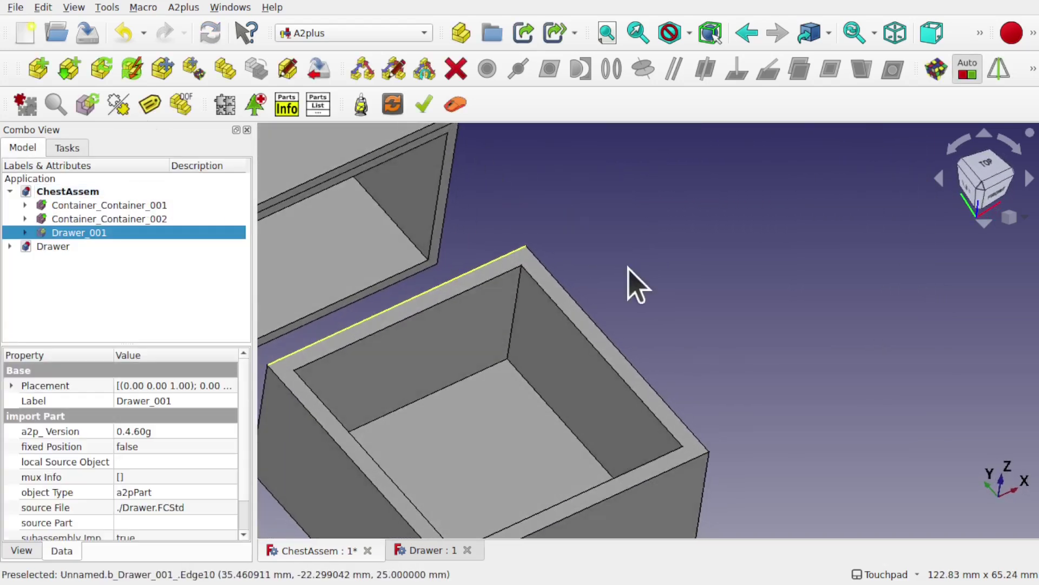
scroll(382, 235, "up", 5)
scroll(378, 222, "up", 1)
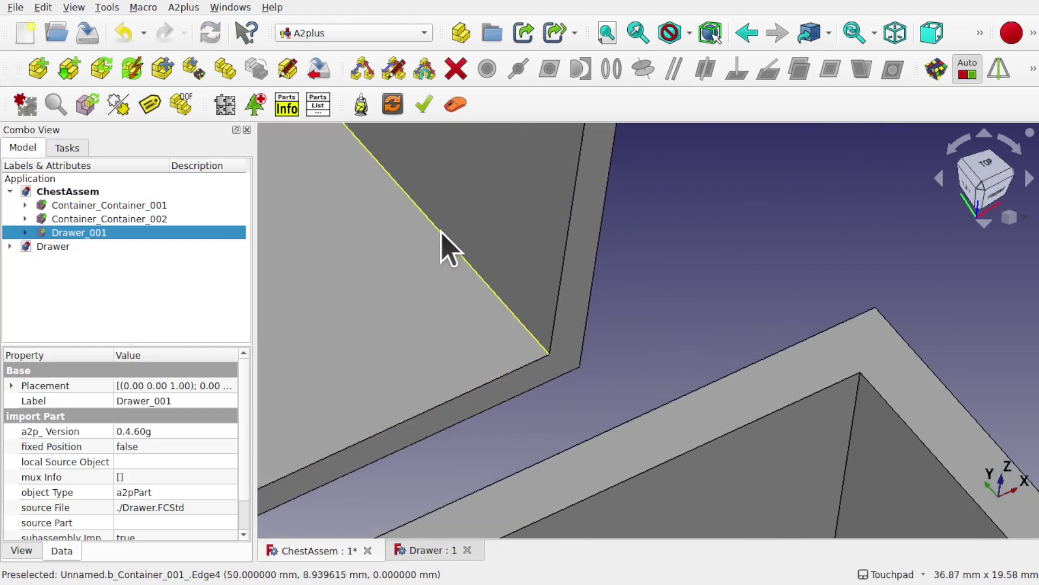
left_click(440, 231, "ctrl")
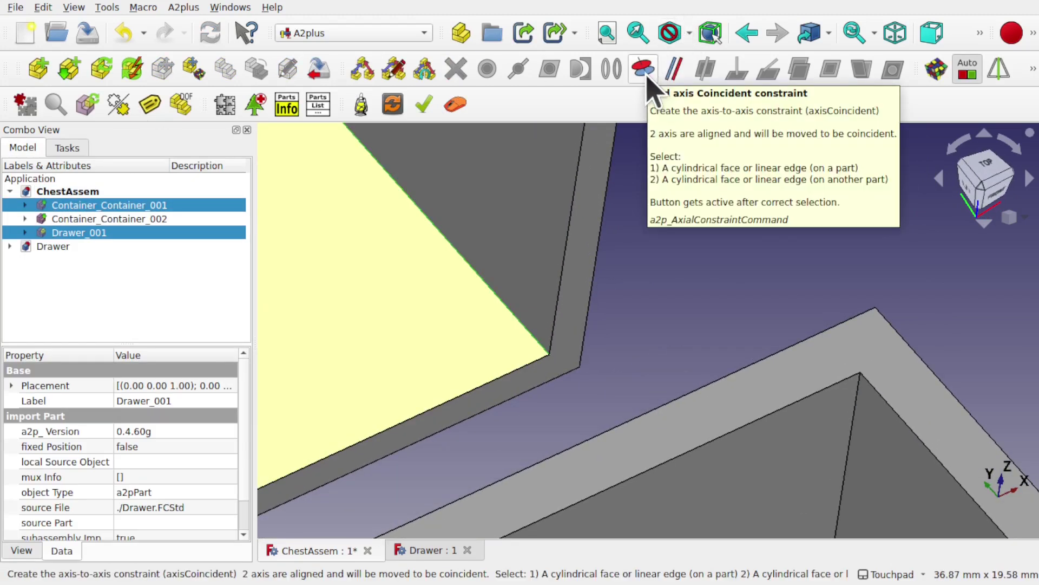
left_click(644, 69)
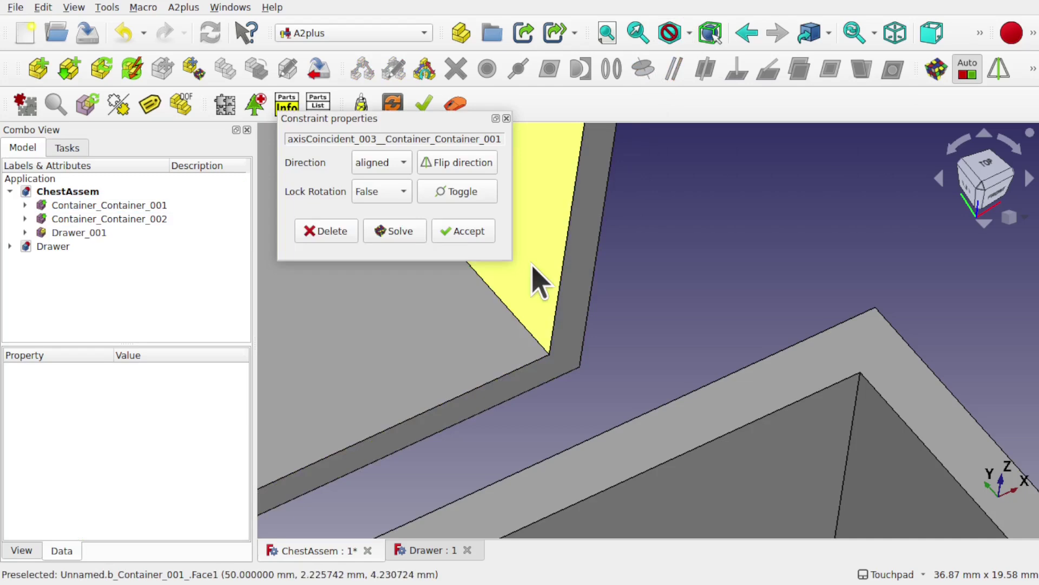
left_click(472, 237)
- Slide the lower drawer most of the way into its container by moving it under constraints
left_click_drag(638, 343, 603, 348)
scroll(596, 318, "down", 6)
mouse_move(677, 302)
left_mouse_down()
mouse_move(724, 222)
mouse_move(666, 293)
left_mouse_up()
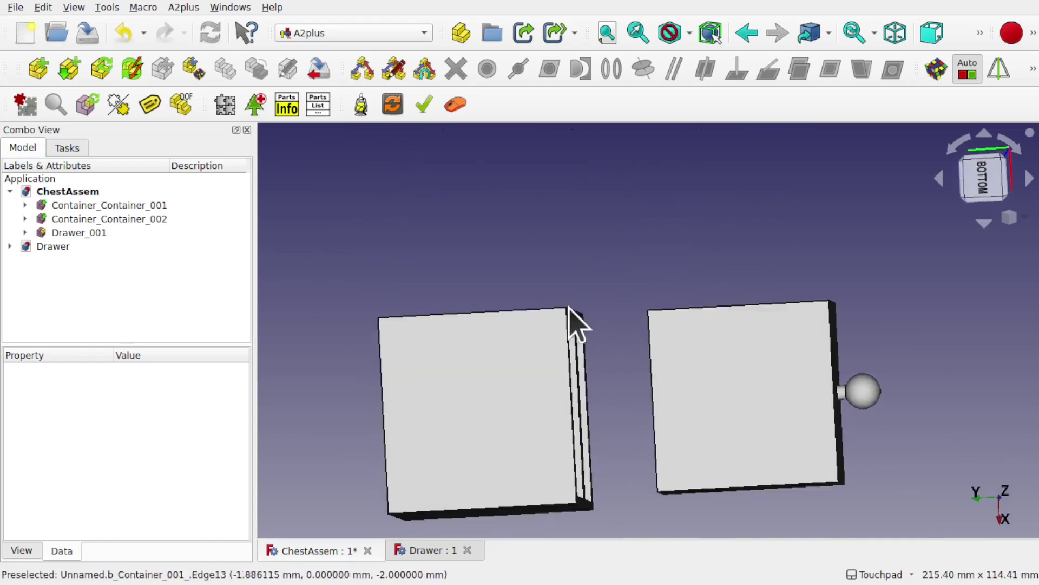
left_click_drag(673, 342, 619, 469)
left_click_drag(700, 339, 557, 312)
middle_click_drag(558, 311, 514, 390)
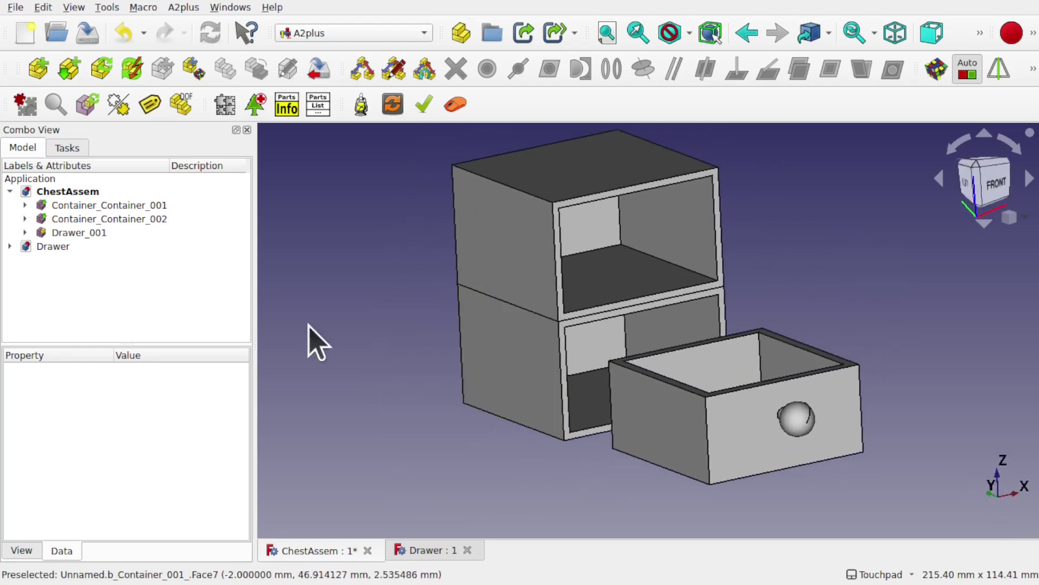
left_click(190, 69)
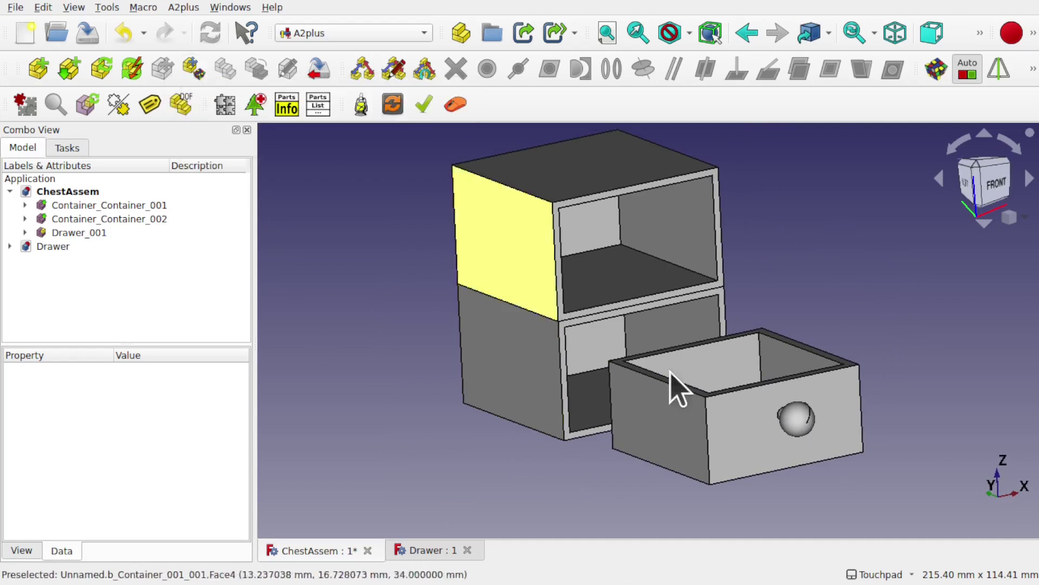
left_click(698, 465)
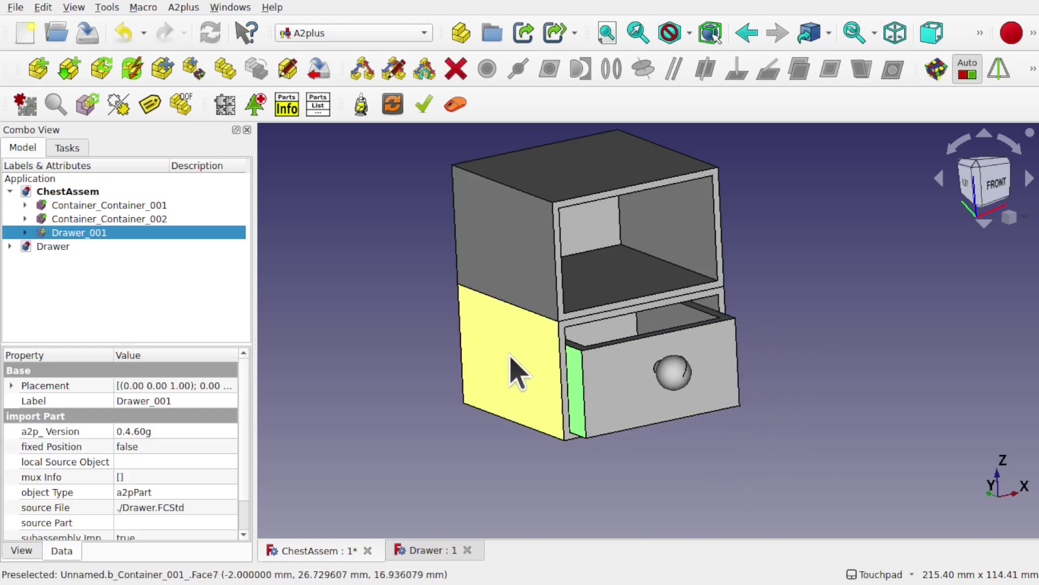
left_click(514, 373)
- Import a second Drawer.FCStd into the assembly as a part and place it to the left of the upper container
left_click_drag(508, 365, 734, 332, "alt")
left_click(408, 313)
key("0")
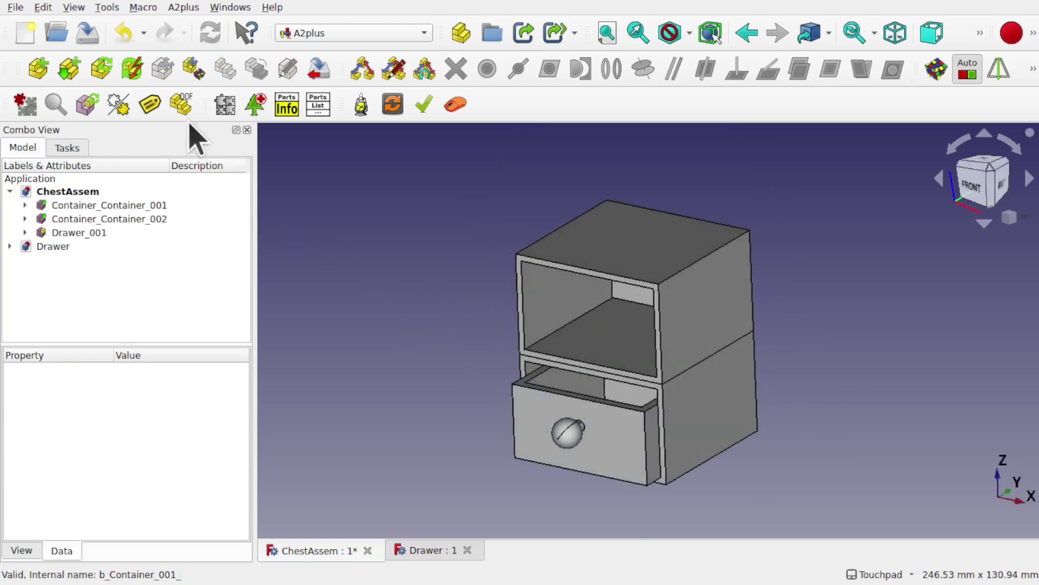
left_click(183, 7)
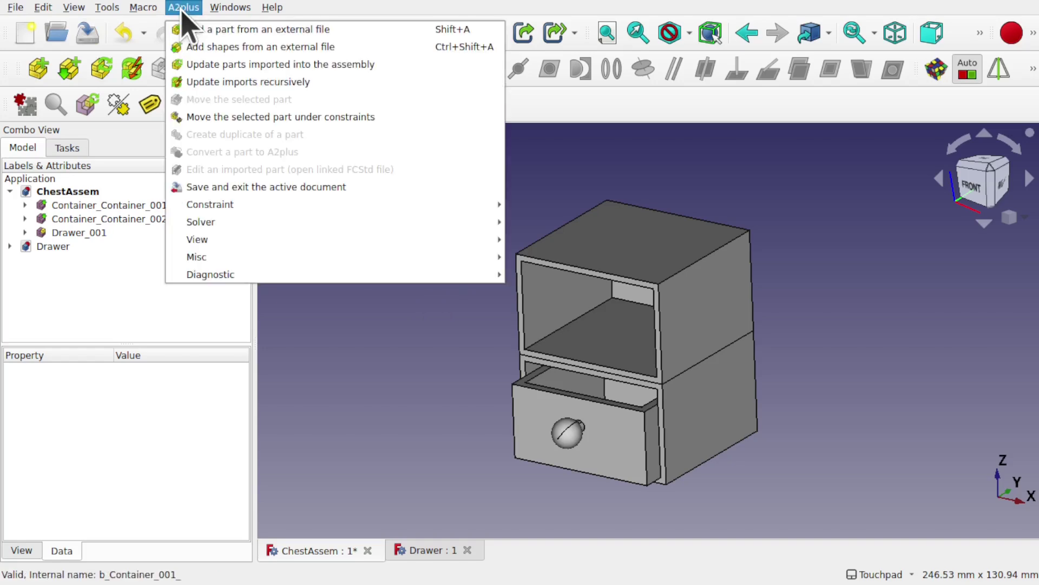
left_click(265, 30)
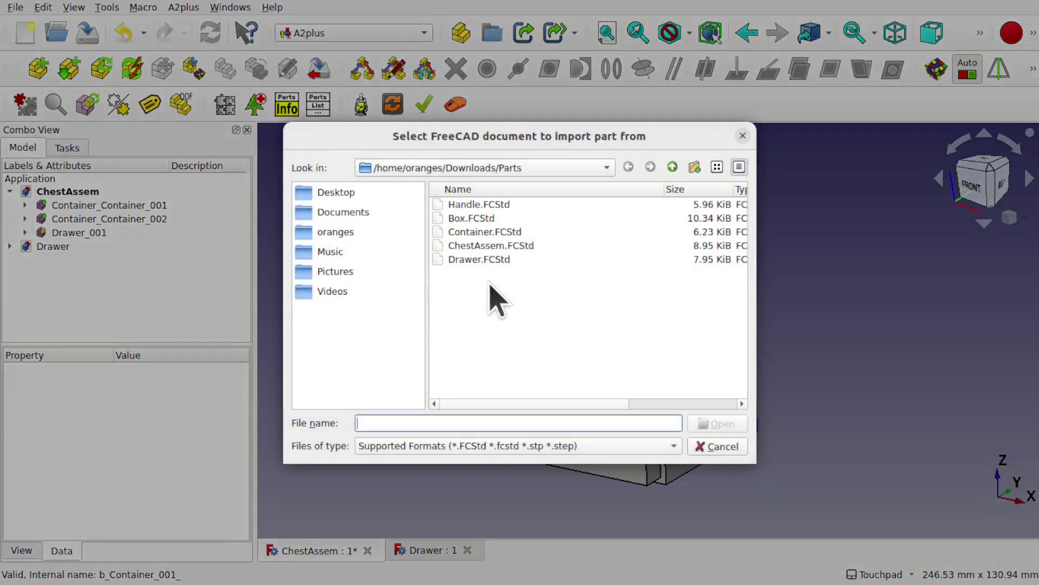
left_click(476, 259)
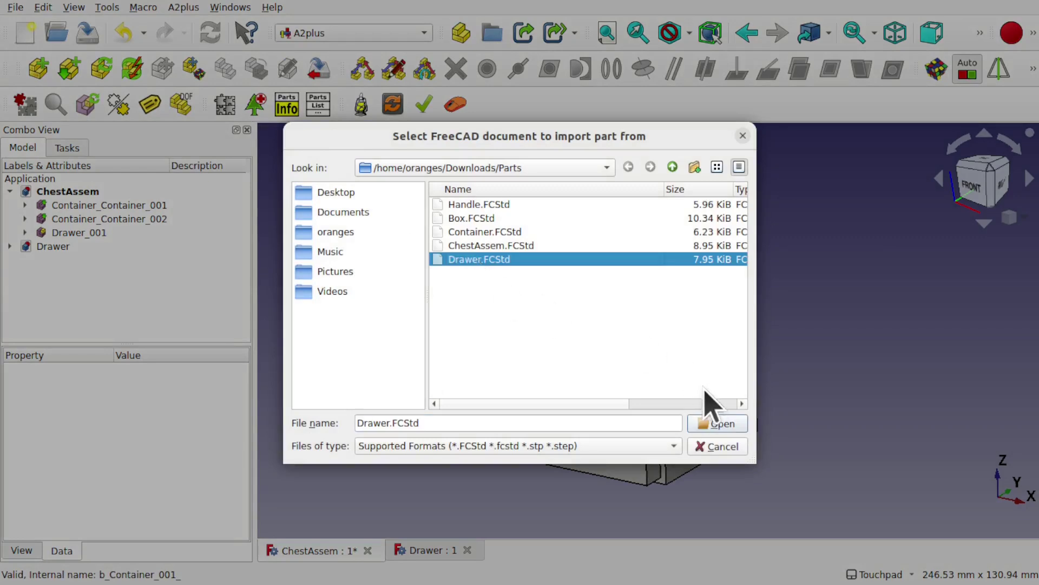
left_click(718, 424)
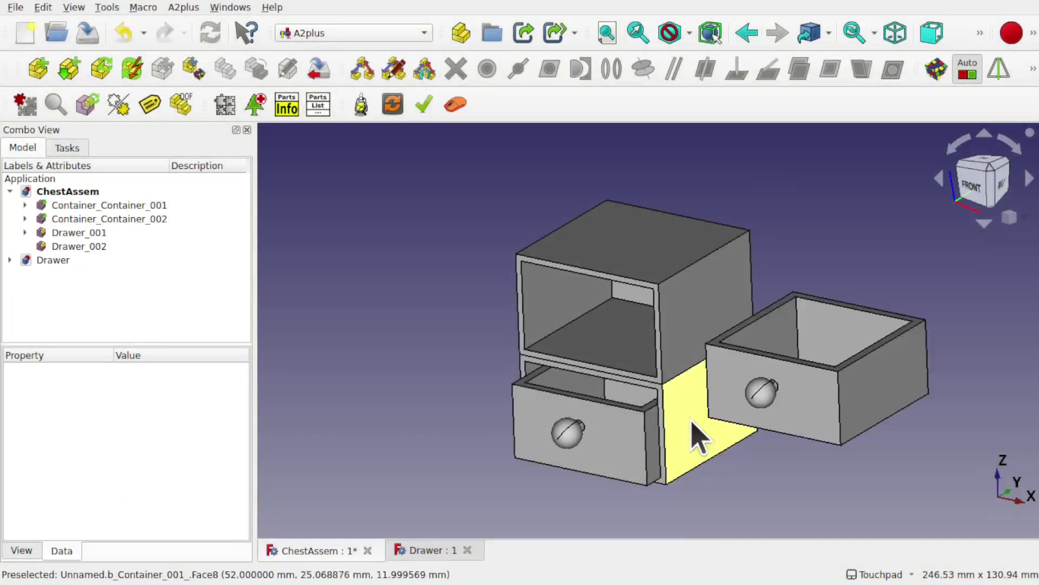
left_click(319, 326)
- Constrain the second drawer's left side face to the upper container's inner left wall with planeCoincident, Direction aligned, Offset 0.00 mm
middle_click_drag(429, 378, 639, 358)
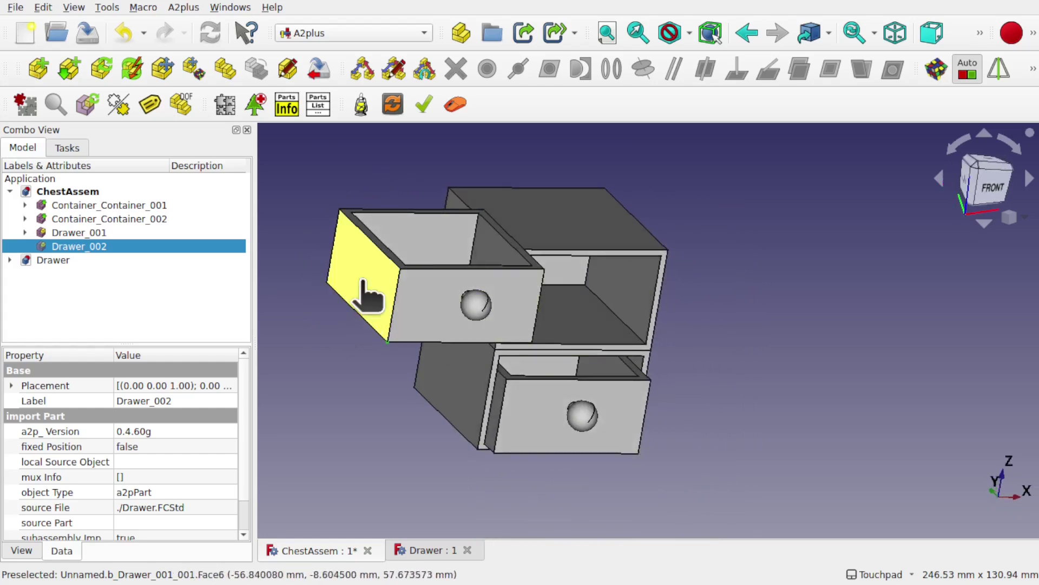
middle_click_drag(594, 329, 421, 304)
left_click(490, 295)
middle_click_drag(425, 306, 457, 290)
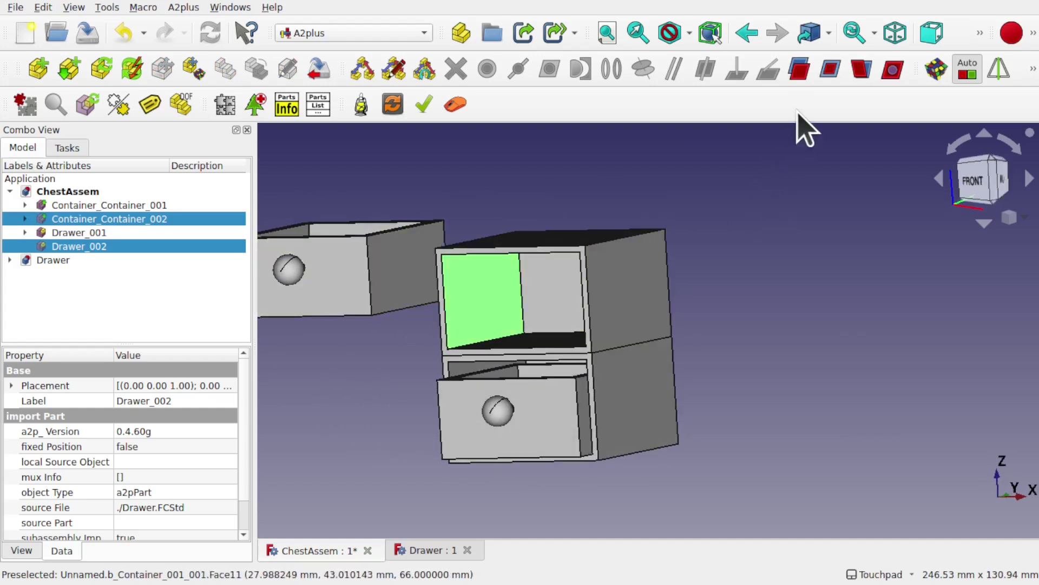
left_click(830, 70)
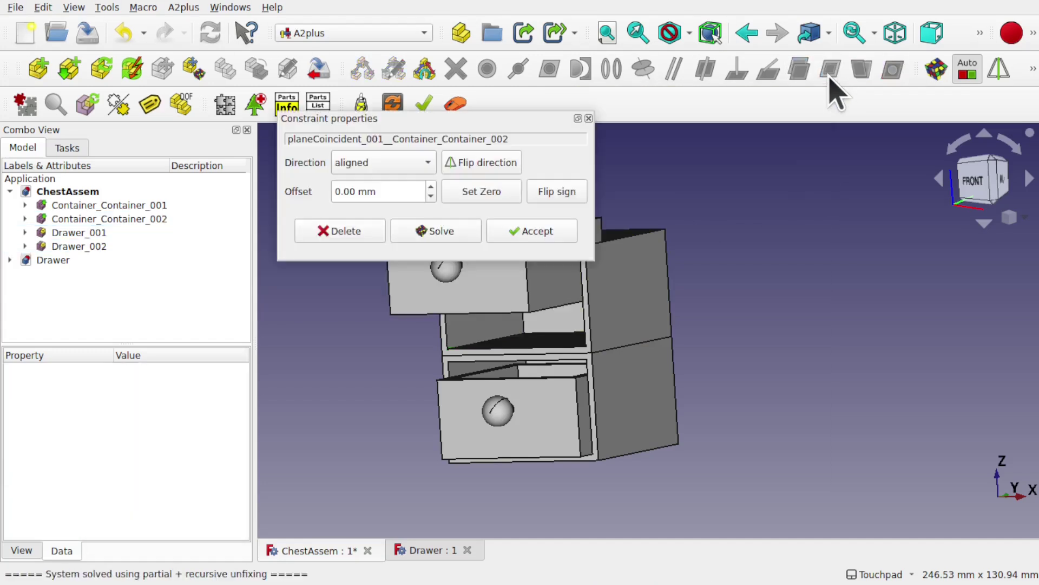
left_click(532, 230)
- Constrain the second drawer's underside to the upper container's inner floor with planeCoincident, Direction aligned, Offset 0.00 mm
left_click_drag(529, 272, 520, 223, "alt")
left_click_drag(406, 271, 403, 239, "alt")
left_click_drag(388, 297, 362, 362, "alt")
left_click(399, 364)
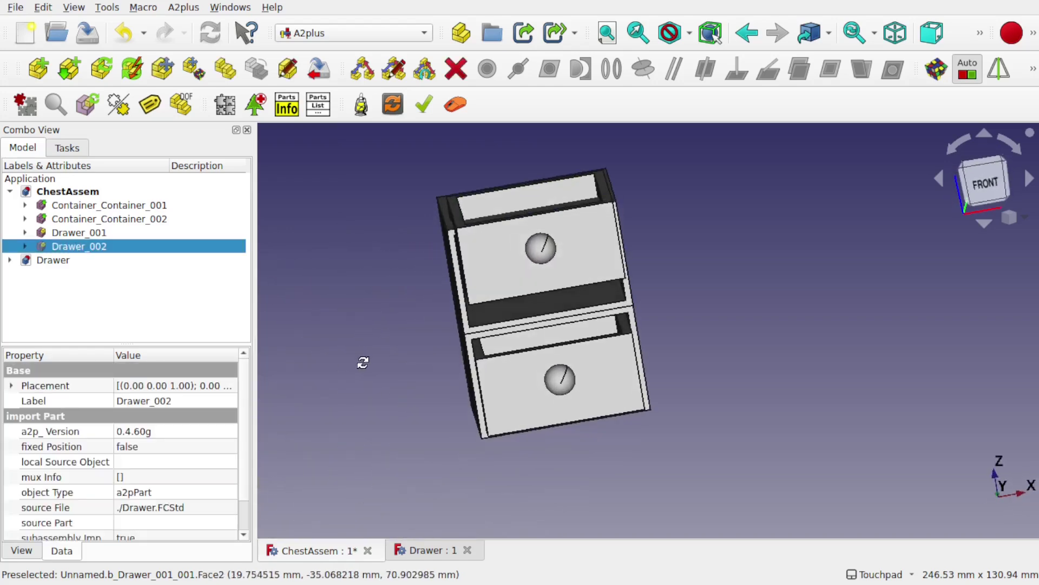
left_click(538, 306, "ctrl")
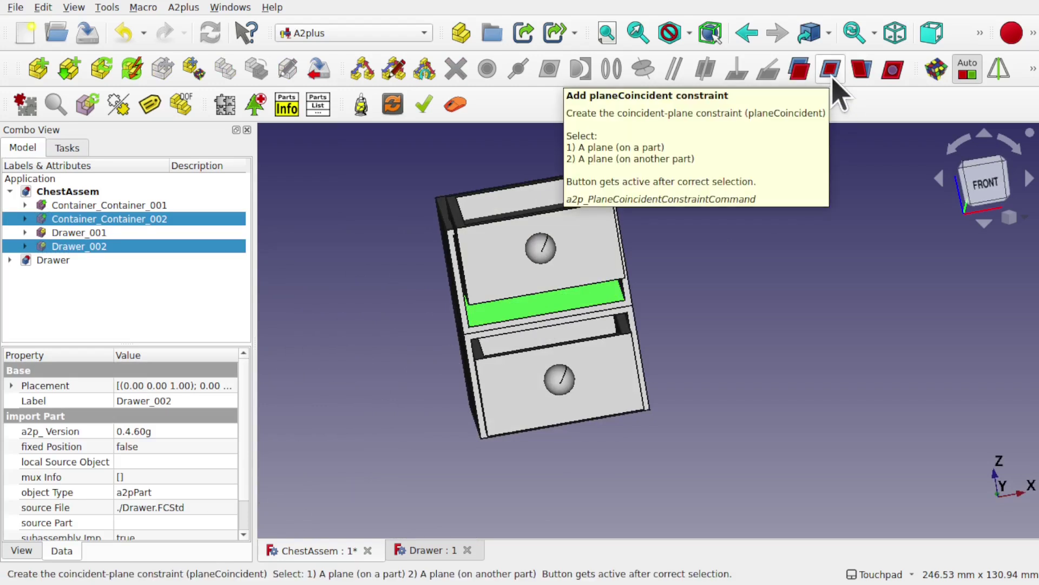
left_click(831, 69)
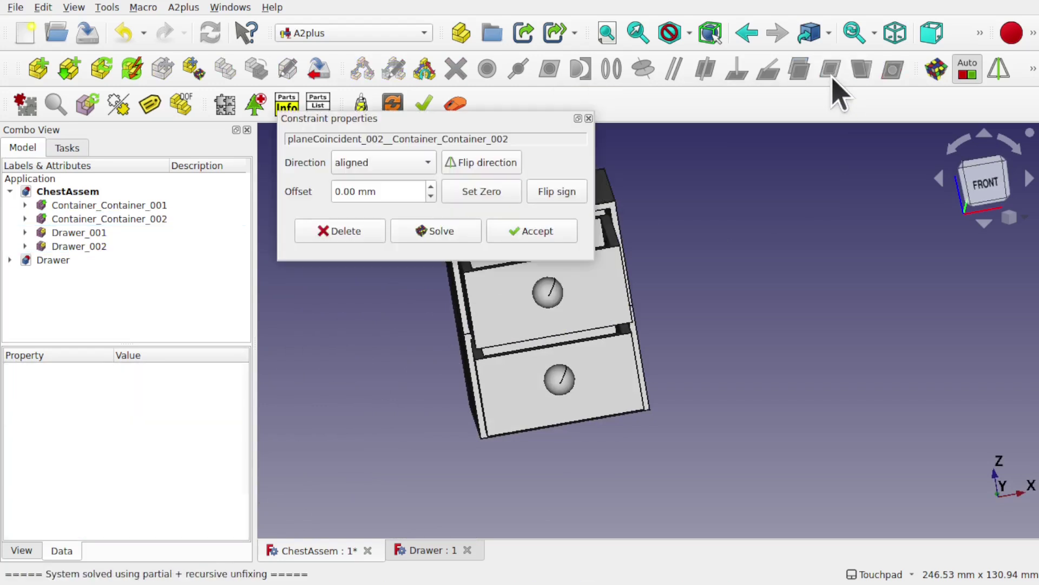
left_click(548, 238)
- Slide the upper drawer most of the way into its container by moving Drawer_002 under constraints
left_click_drag(550, 243, 751, 330, "shift")
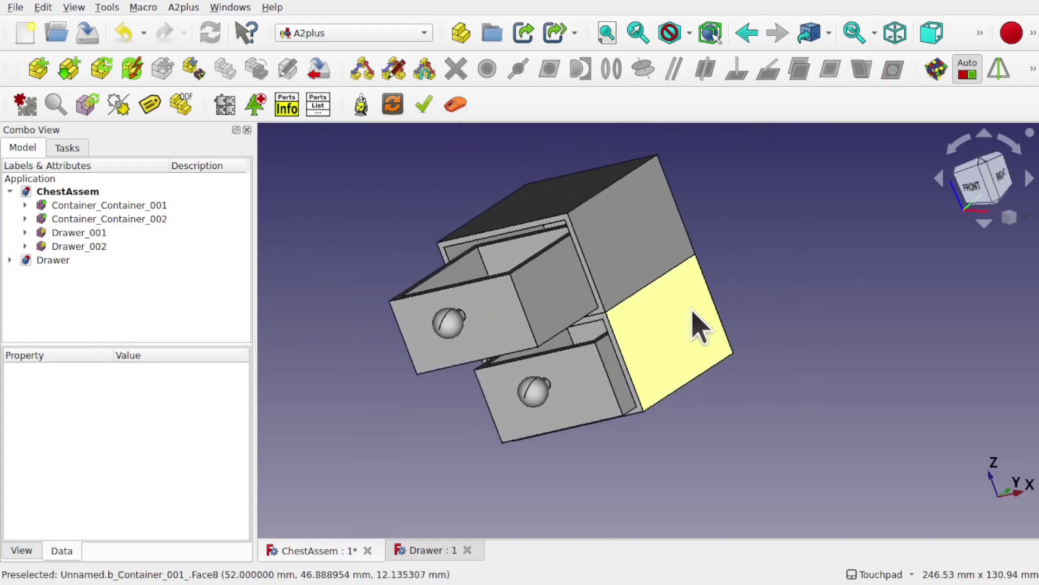
left_click_drag(731, 250, 747, 320, "shift")
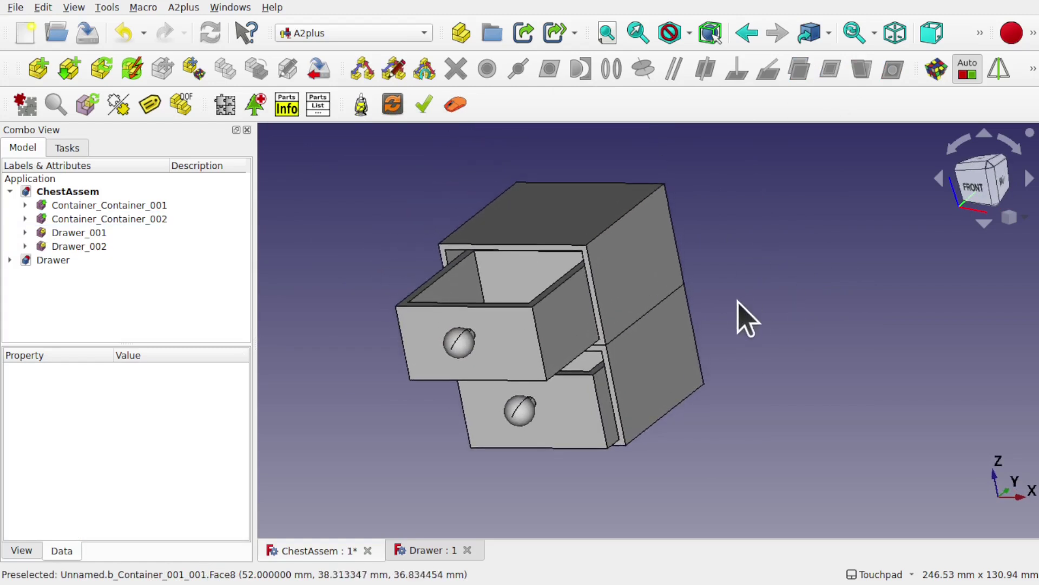
left_click(512, 343)
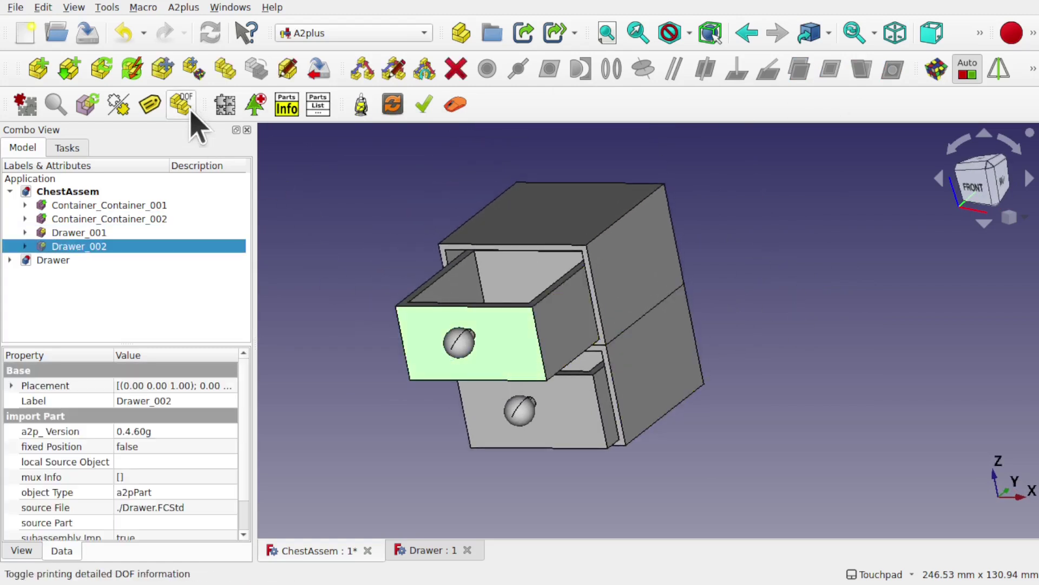
left_click(191, 70)
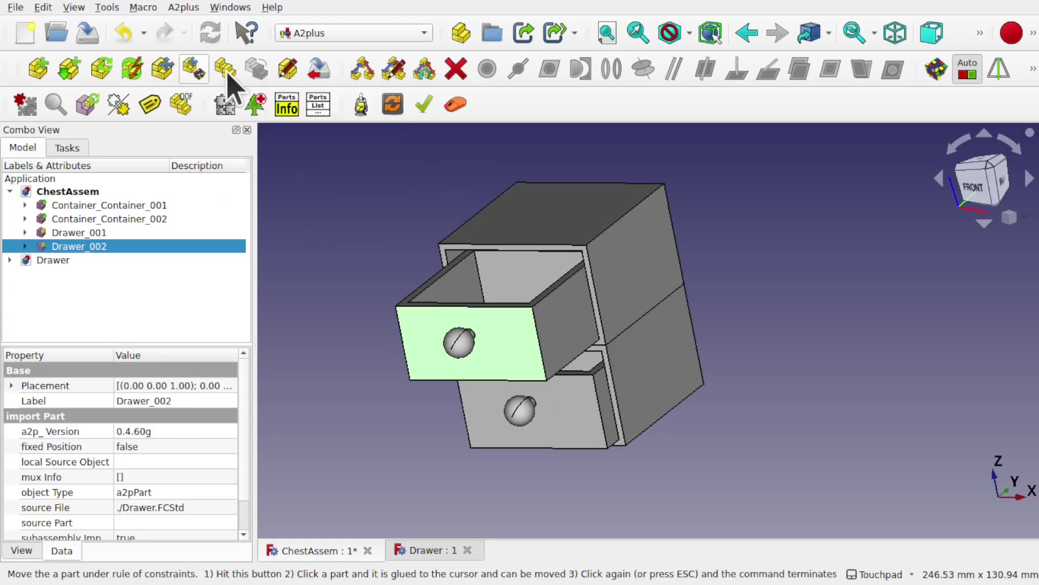
left_click(501, 341)
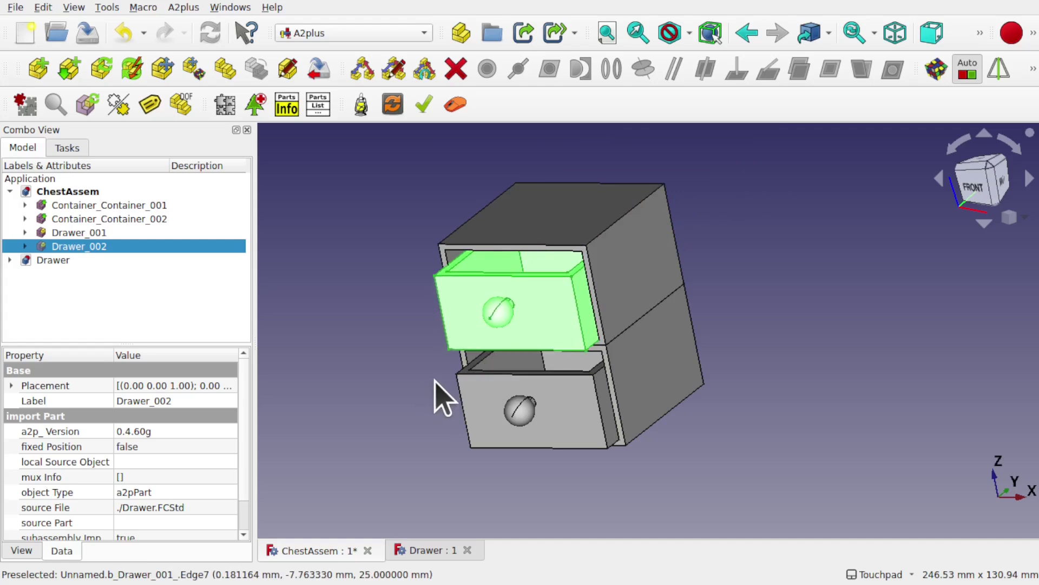
left_click(448, 331)
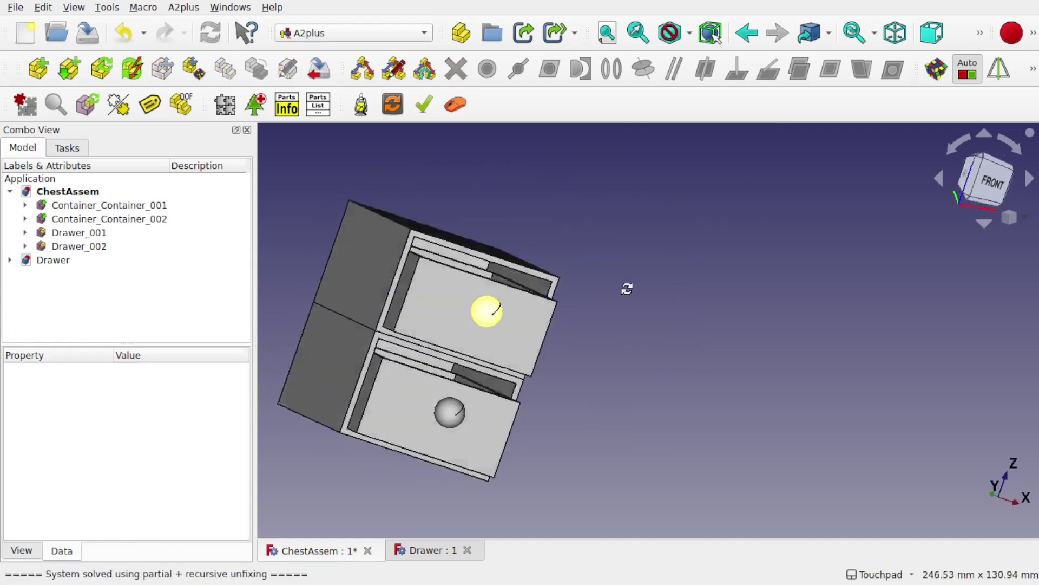
left_click_drag(518, 294, 520, 196, "alt")
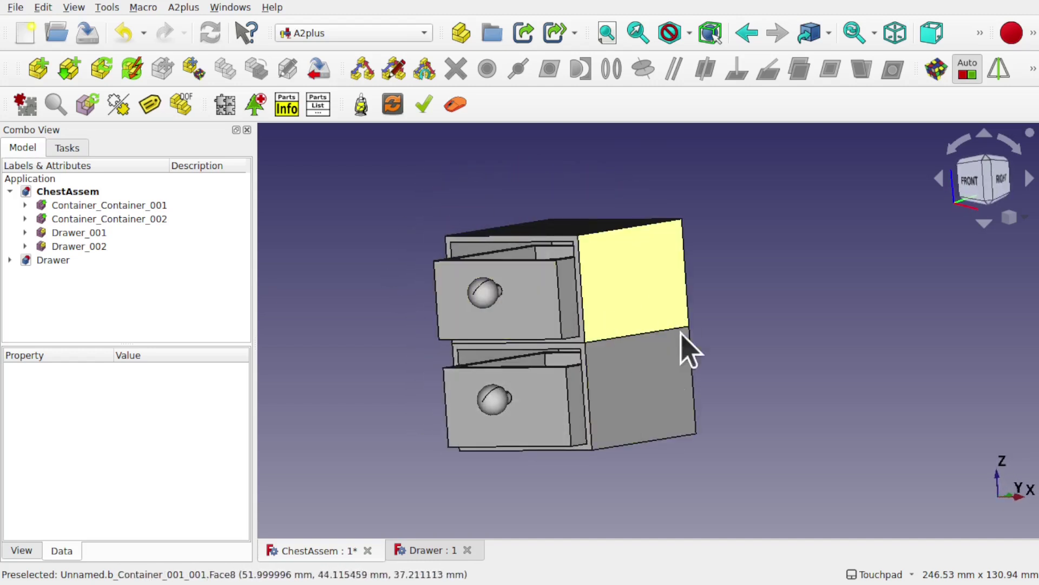
left_click_drag(661, 308, 696, 348, "alt")
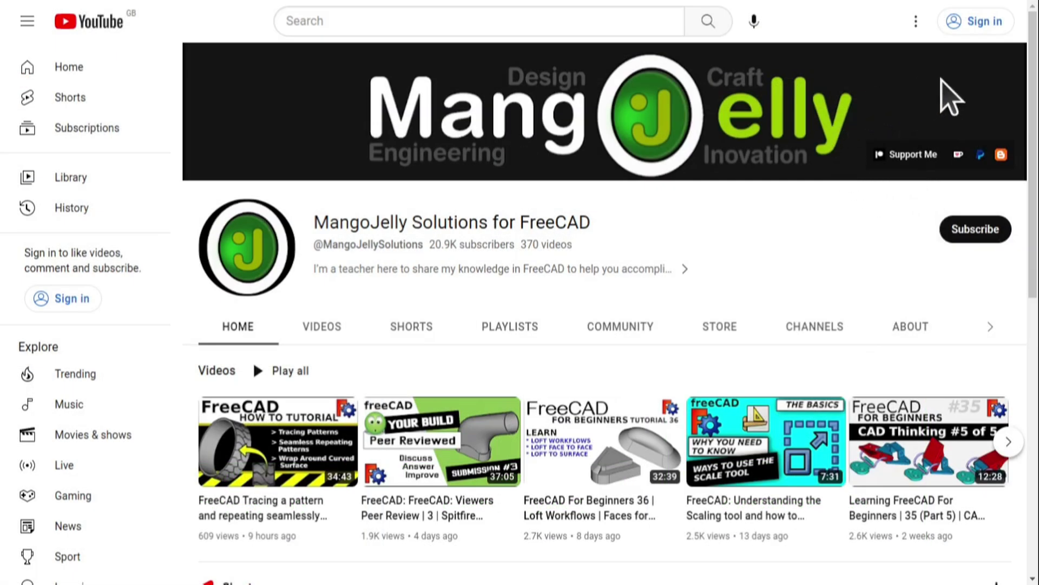
- On the MangoJelly Solutions YouTube channel, open the About page and highlight the PayPal, Ko-fi and Patreon links in the description
left_click(905, 326)
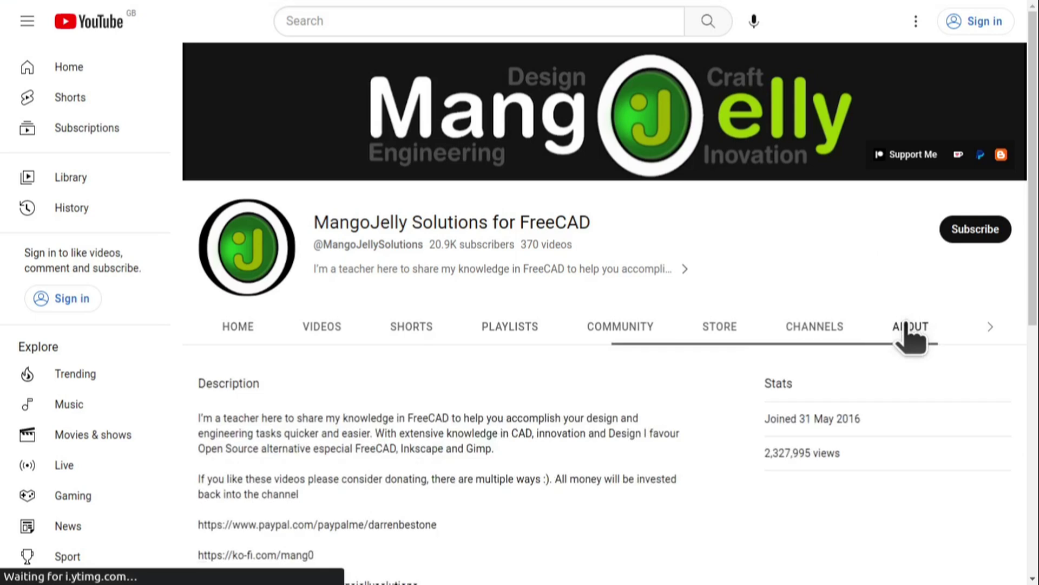
scroll(221, 433, "down", 3)
left_click_drag(200, 386, 200, 347)
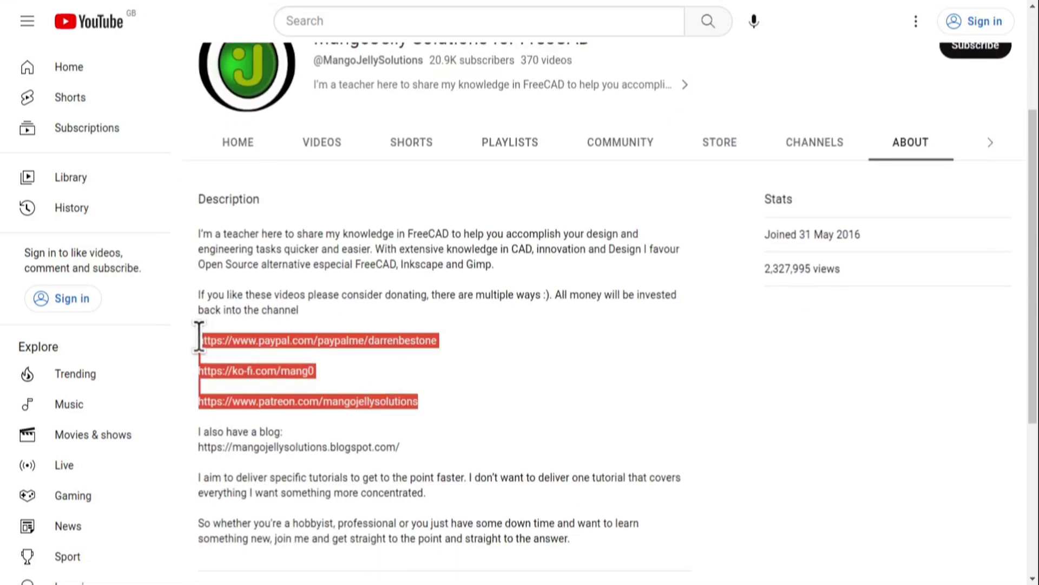
left_click(470, 398)
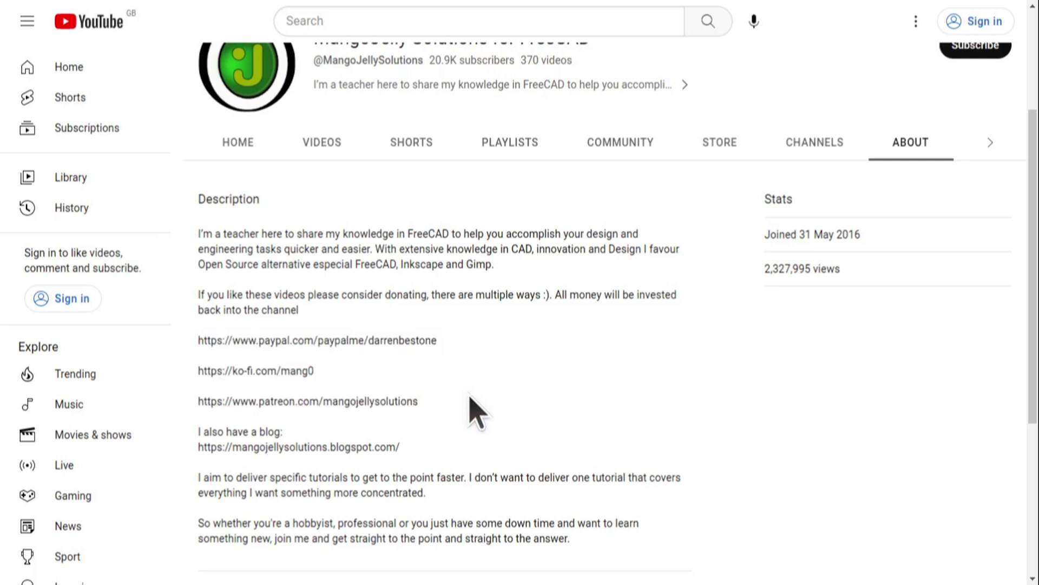